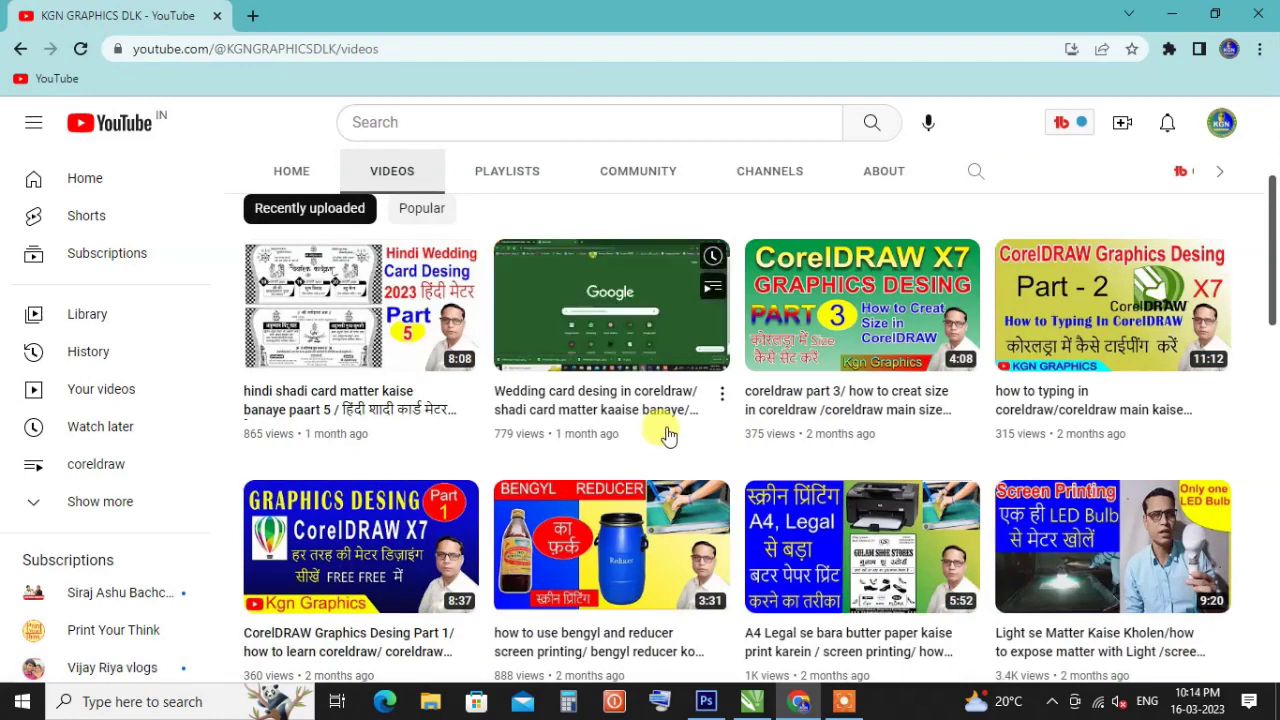
{"action": "scroll", "coordinate": [668, 435], "scroll_direction": "down", "scroll_amount": 1}
{"action": "scroll", "coordinate": [693, 437], "scroll_direction": "up", "scroll_amount": 2}
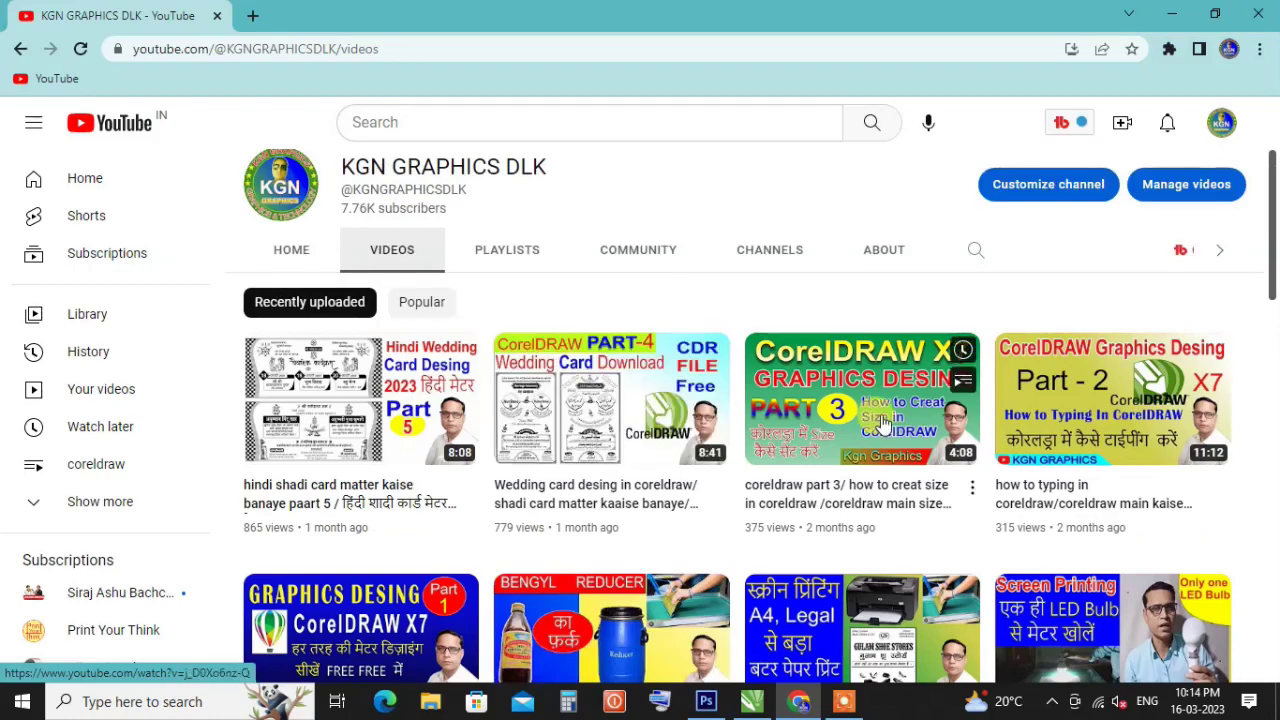
{"action": "scroll", "coordinate": [880, 418], "scroll_direction": "up", "scroll_amount": 2}
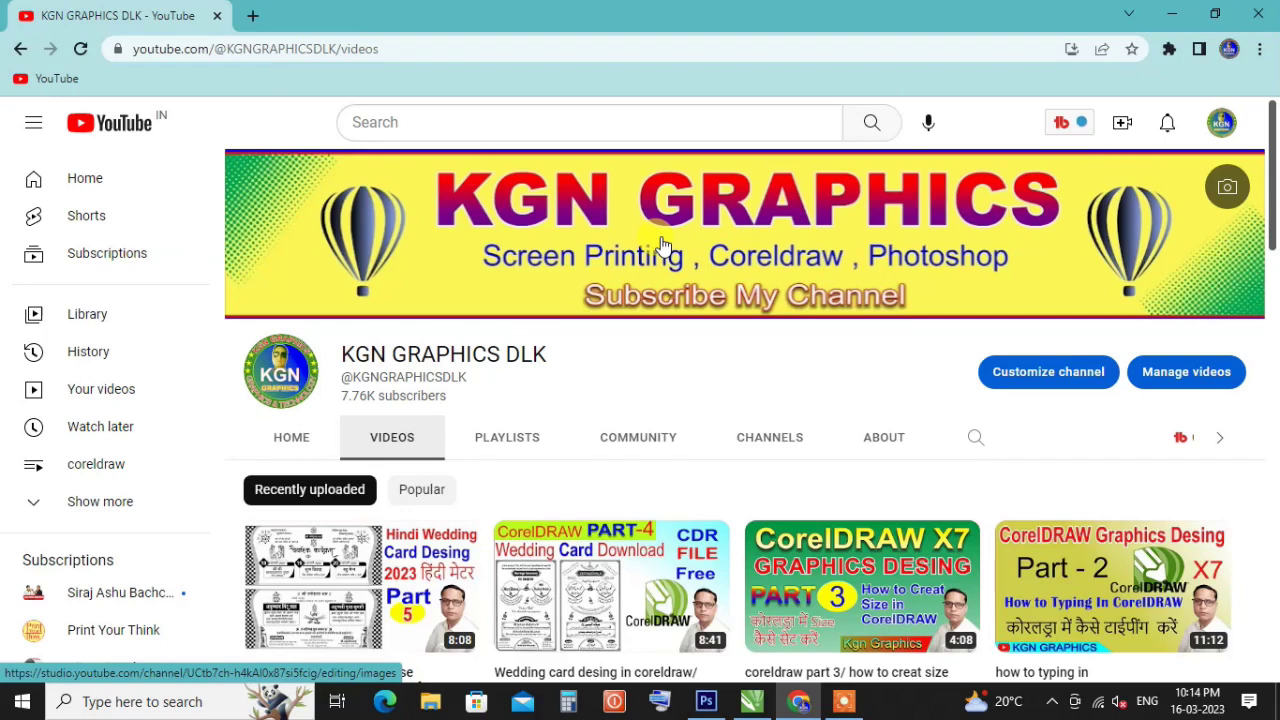
Switch to CorelDRAW and examine the finished wedding card panels beside the scanned red card template.
{"action": "left_click", "coordinate": [752, 705]}
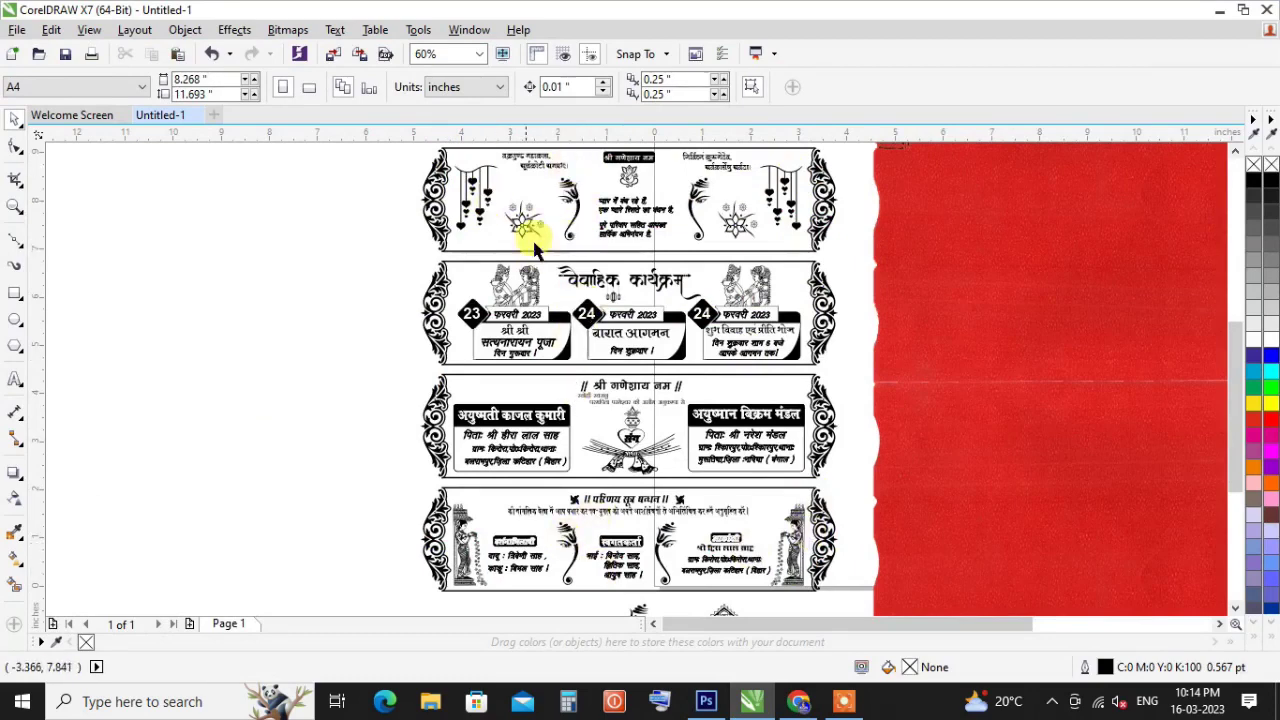
{"action": "left_click", "coordinate": [1218, 624]}
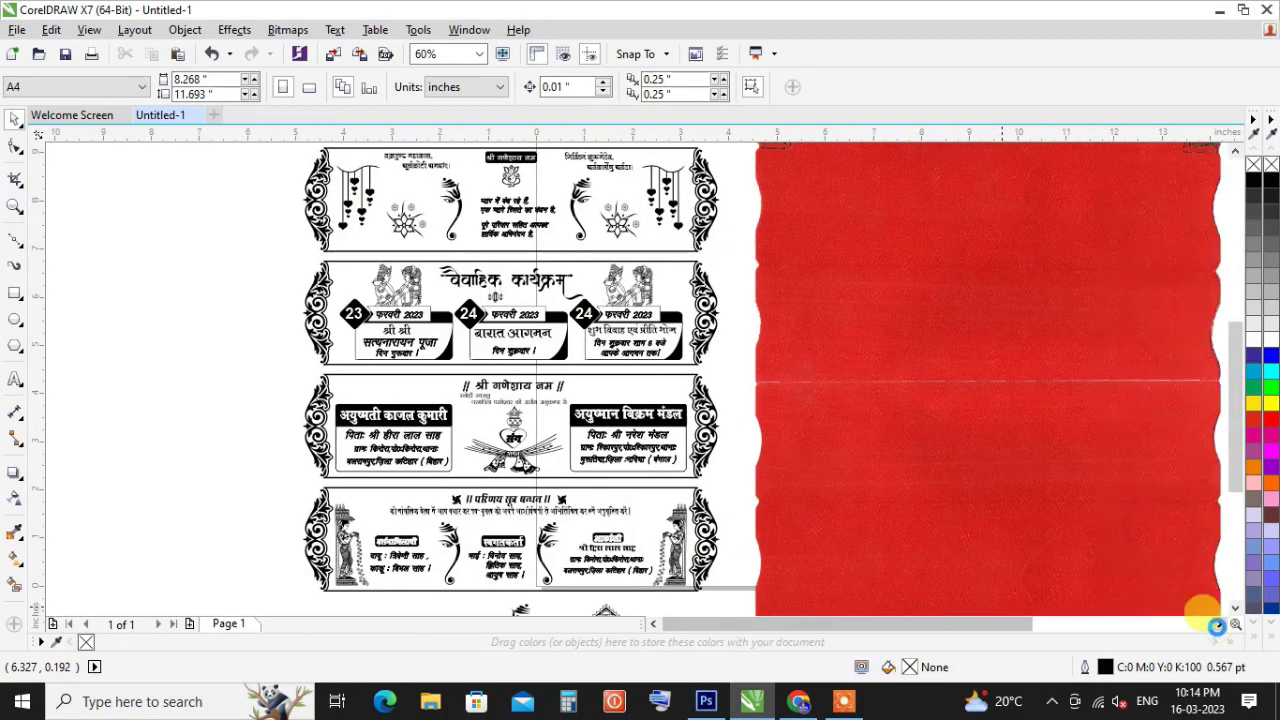
{"action": "scroll", "coordinate": [585, 340], "scroll_direction": "down", "scroll_amount": 2}
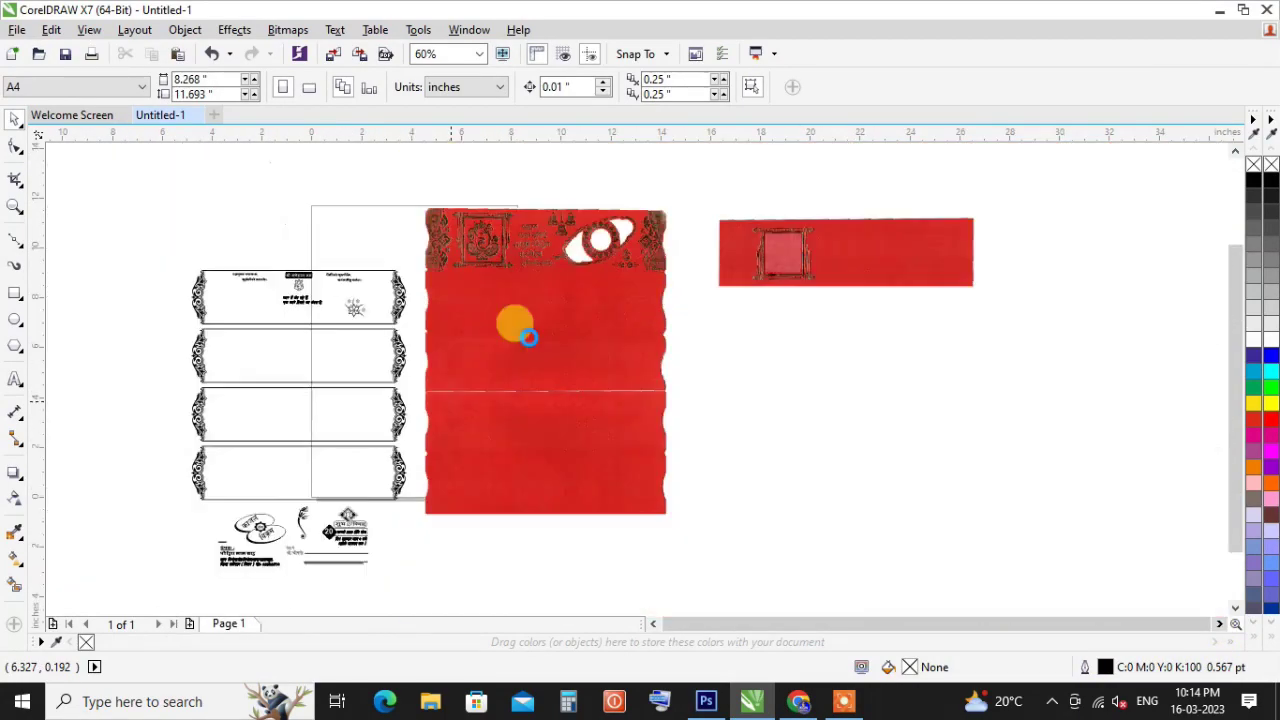
{"action": "scroll", "coordinate": [528, 270], "scroll_direction": "down", "scroll_amount": 2}
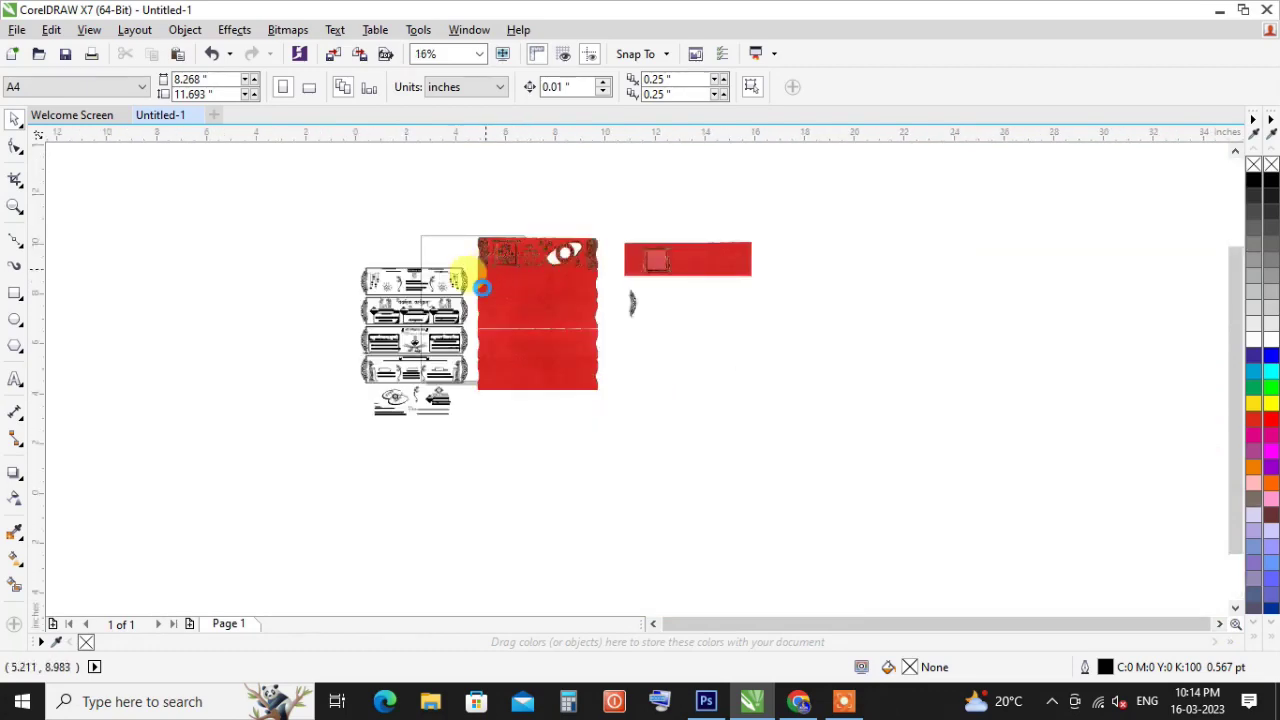
{"action": "scroll", "coordinate": [485, 275], "scroll_direction": "up", "scroll_amount": 2}
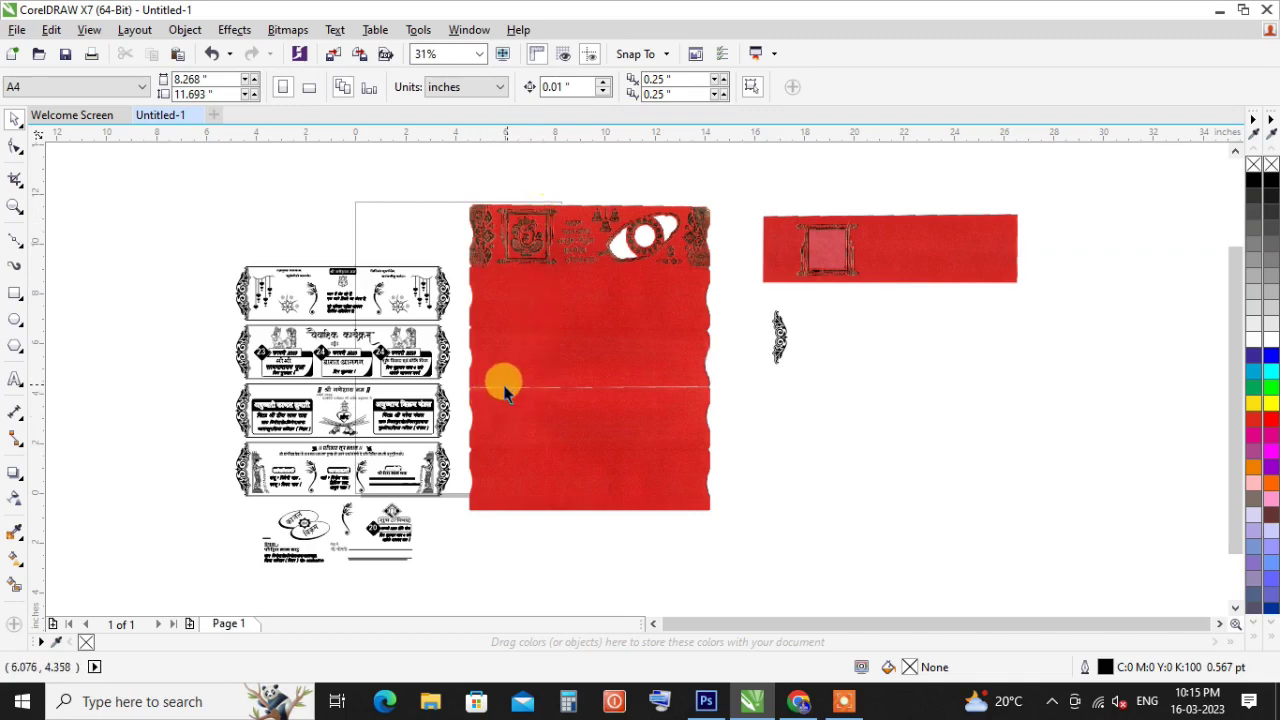
{"action": "scroll", "coordinate": [499, 388], "scroll_direction": "up", "scroll_amount": 1}
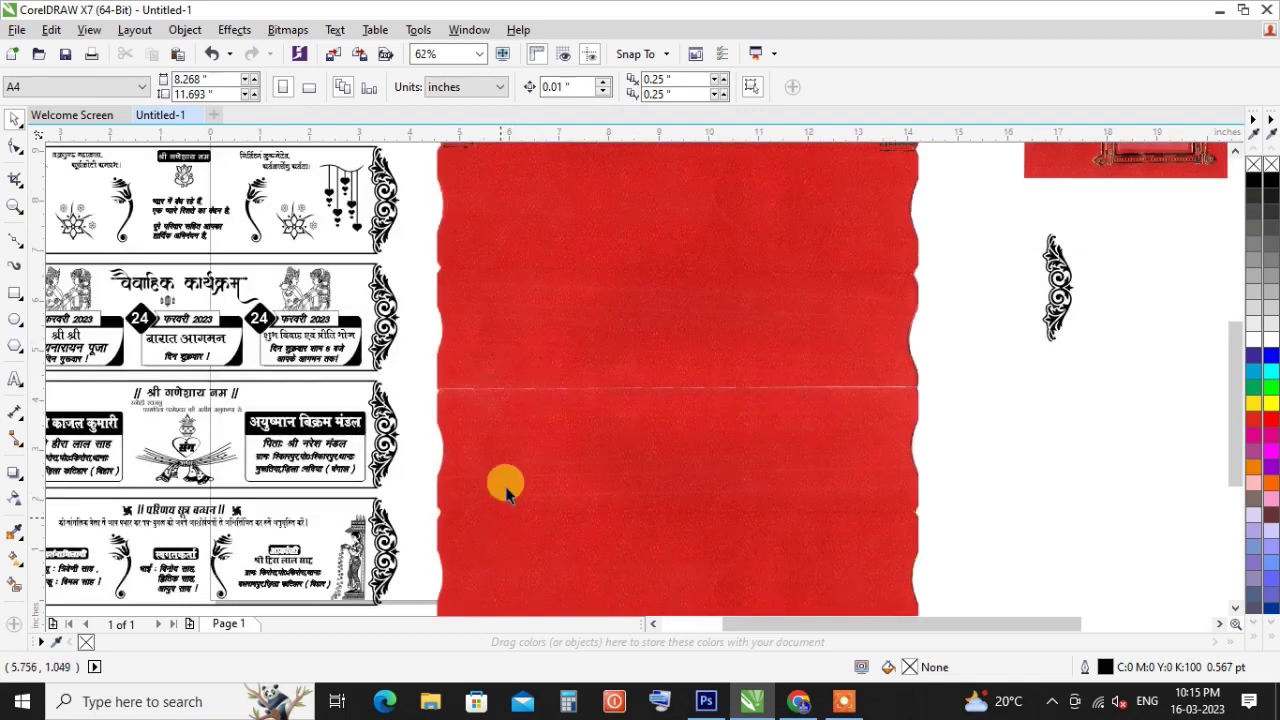
{"action": "scroll", "coordinate": [503, 490], "scroll_direction": "down", "scroll_amount": 1}
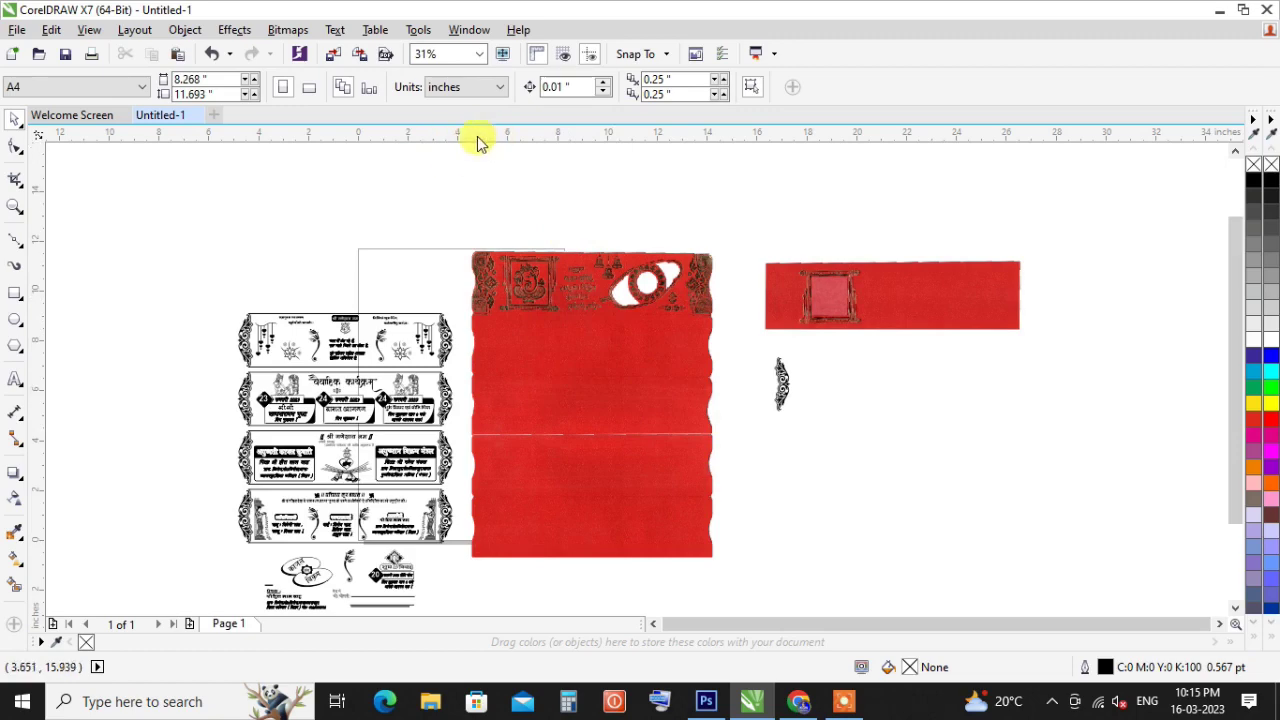
Place horizontal guidelines at the lower edge of the red card's decorated band, at about 9.09 inches, and at the next fold, about 6.68 inches.
{"action": "left_click_drag", "start_coordinate": [490, 140], "coordinate": [490, 317]}
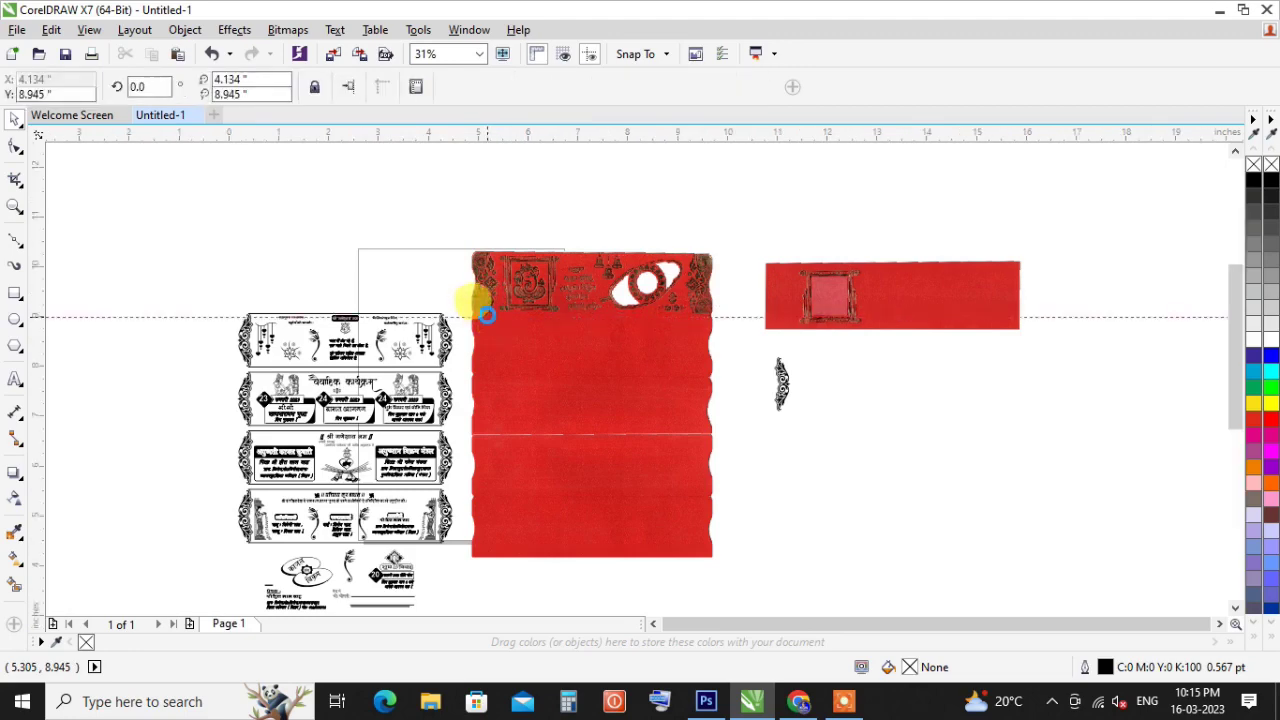
{"action": "scroll", "coordinate": [487, 315], "scroll_direction": "up", "scroll_amount": 4}
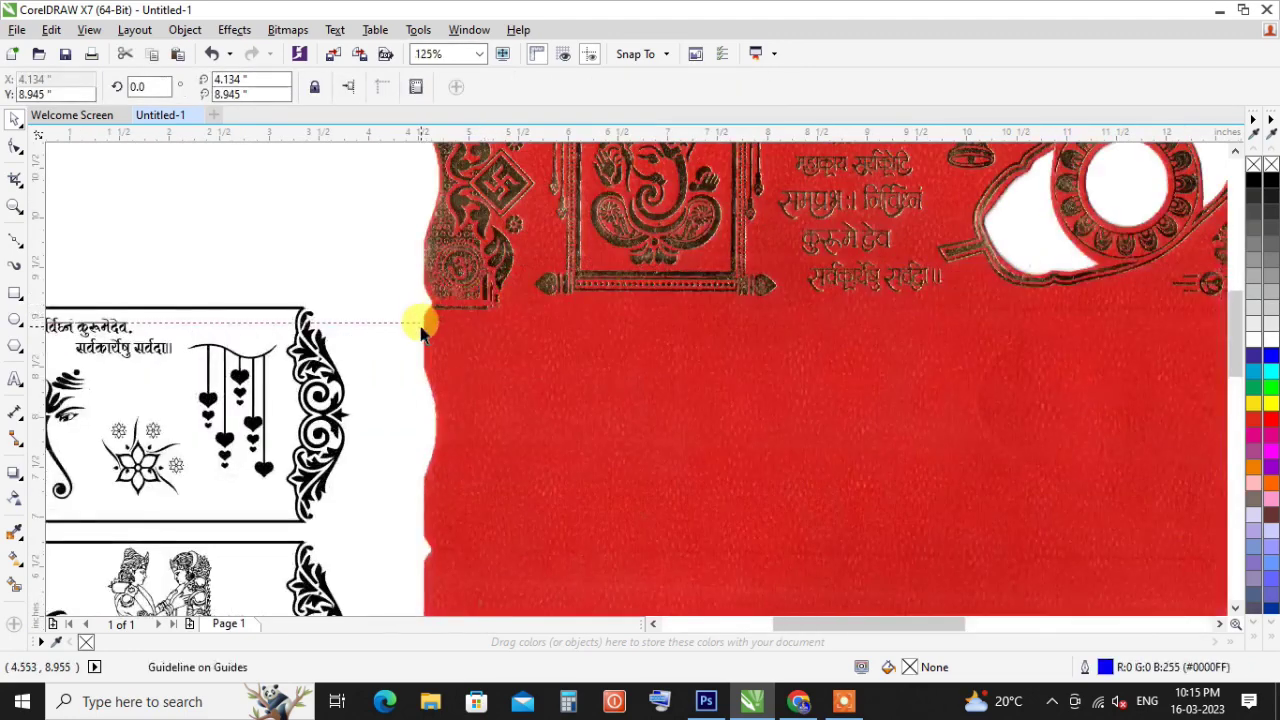
{"action": "left_click_drag", "start_coordinate": [414, 321], "coordinate": [418, 309]}
{"action": "left_click_drag", "start_coordinate": [410, 143], "coordinate": [416, 548]}
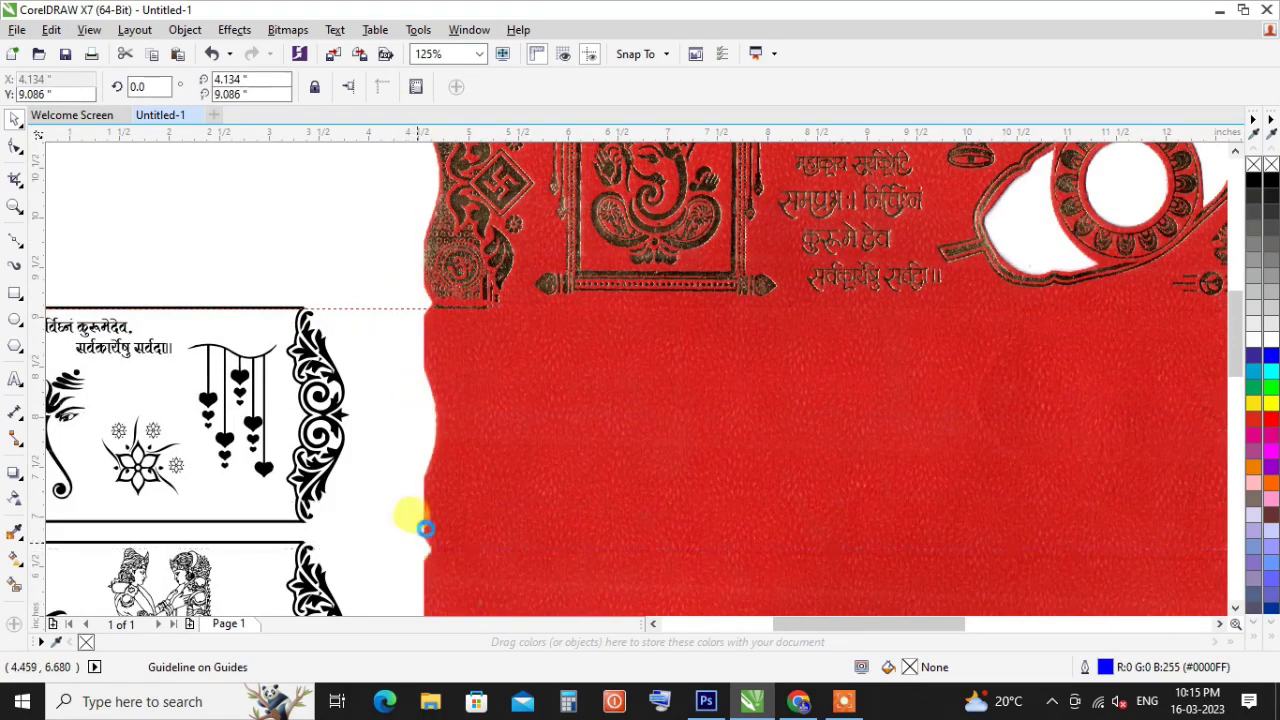
Add horizontal guidelines at the red card's remaining two folds and bottom edge, at about 4.28, 1.88 and -0.72 inches.
{"action": "scroll", "coordinate": [505, 255], "scroll_direction": "down", "scroll_amount": 3}
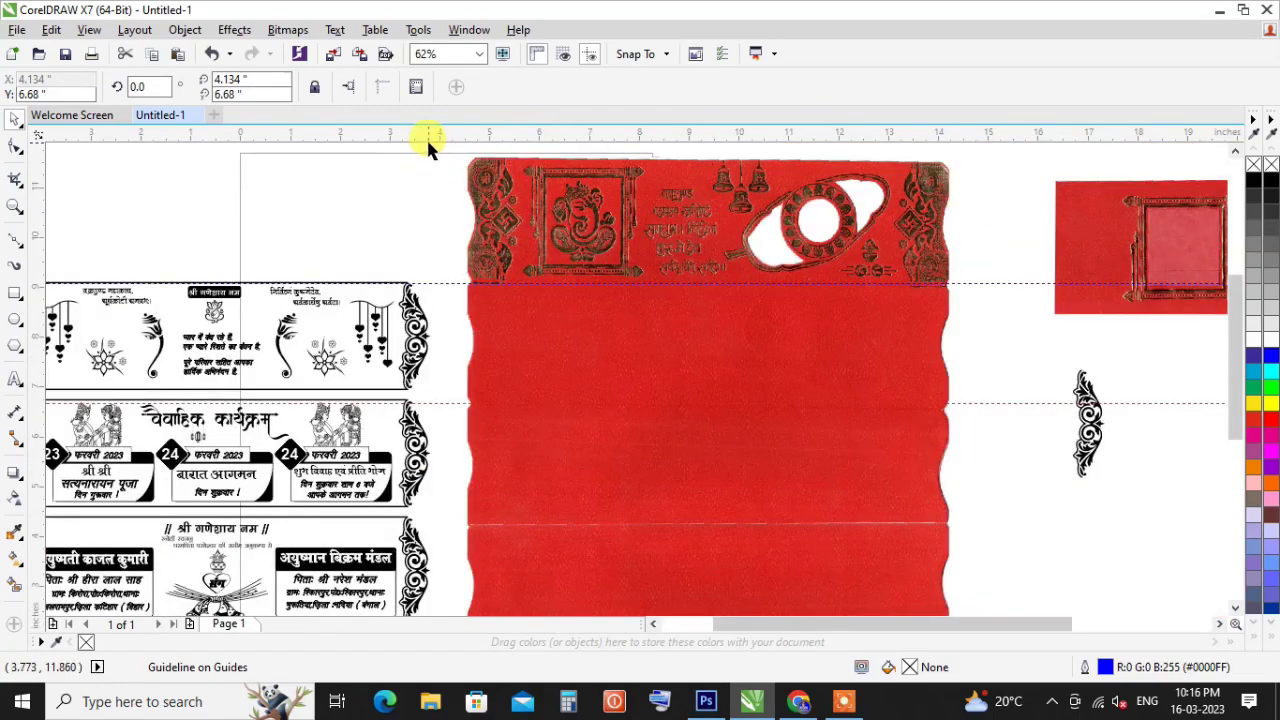
{"action": "left_click_drag", "start_coordinate": [428, 134], "coordinate": [442, 521]}
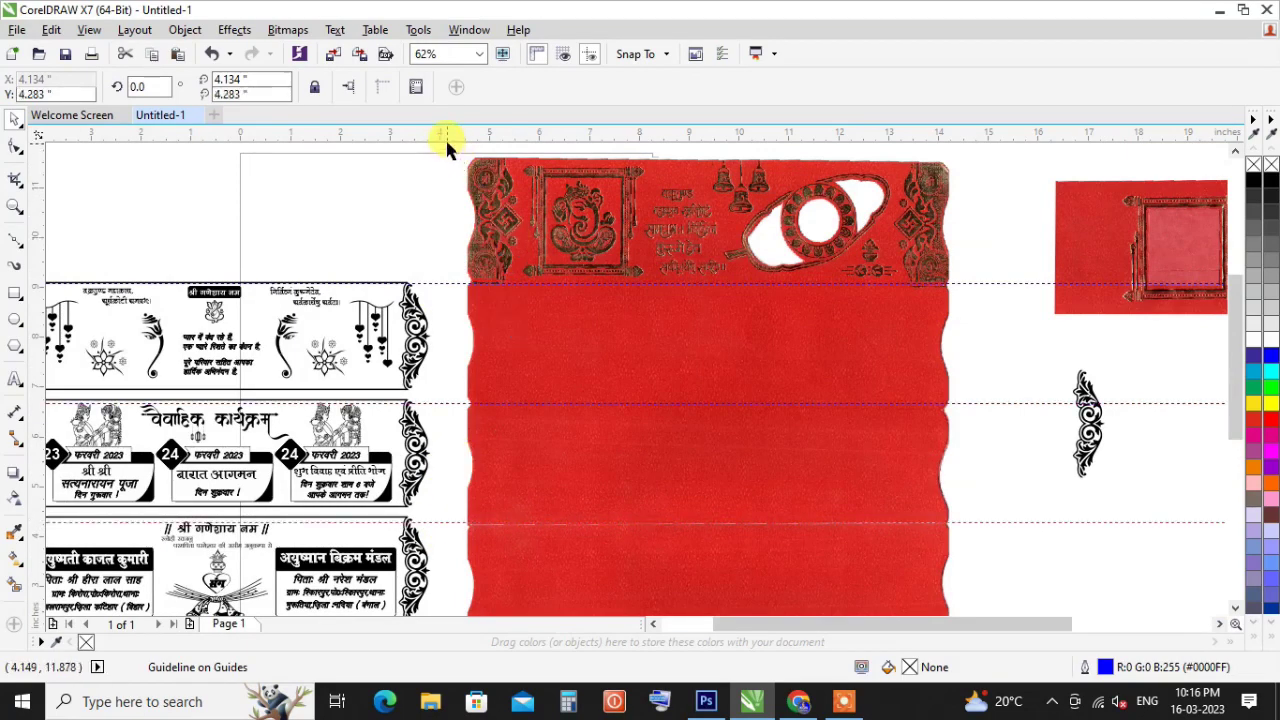
{"action": "left_click_drag", "start_coordinate": [448, 140], "coordinate": [423, 546]}
{"action": "scroll", "coordinate": [603, 345], "scroll_direction": "down", "scroll_amount": 2}
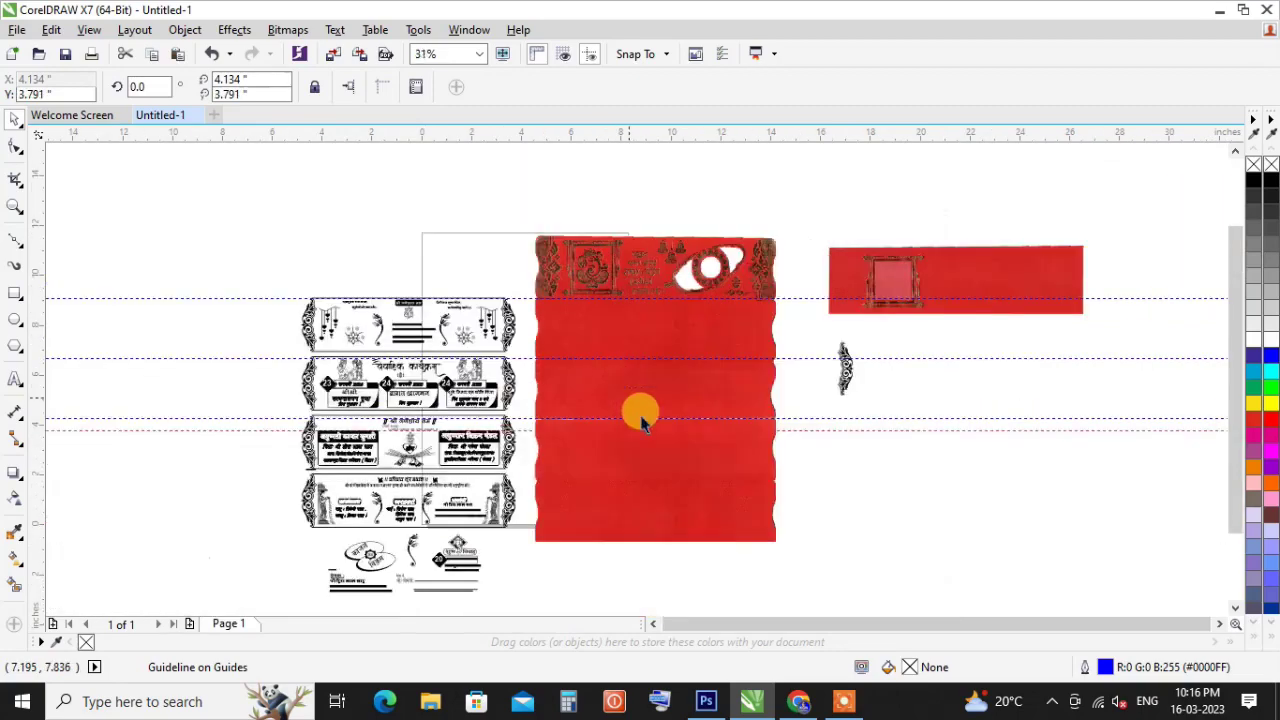
{"action": "scroll", "coordinate": [524, 547], "scroll_direction": "up", "scroll_amount": 2}
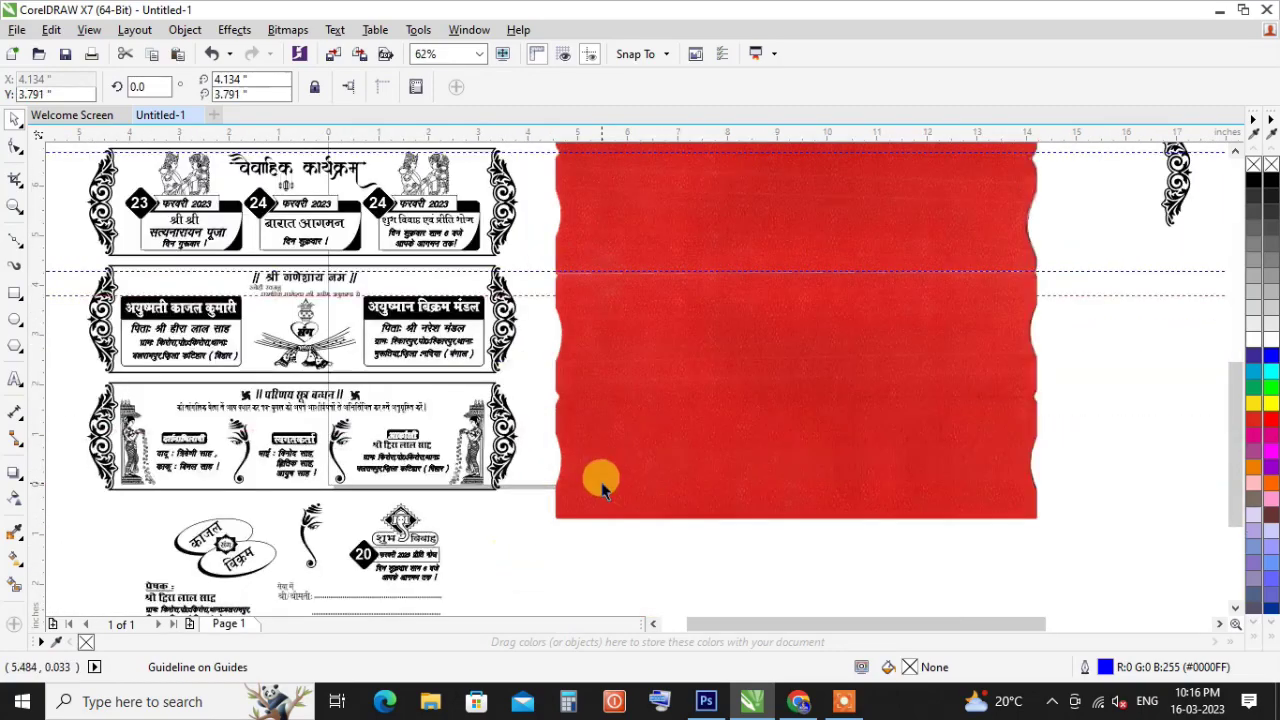
{"action": "left_click_drag", "start_coordinate": [537, 296], "coordinate": [548, 391]}
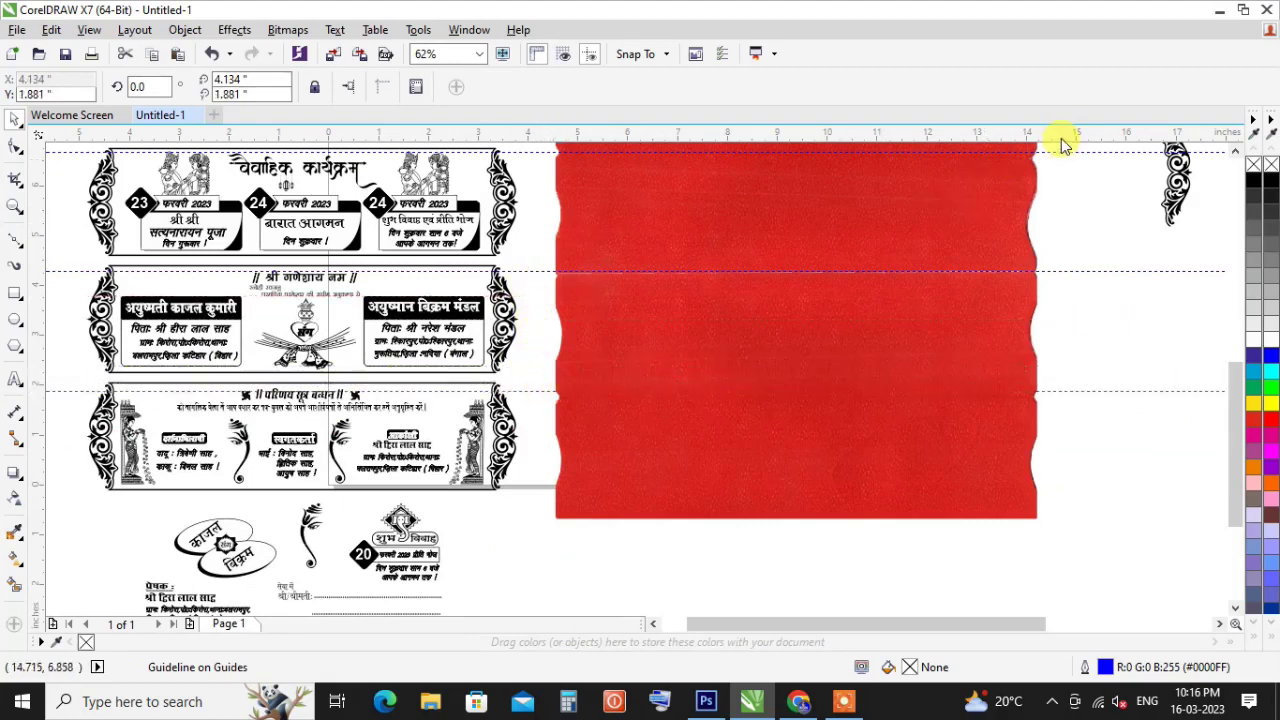
{"action": "left_click_drag", "start_coordinate": [1063, 140], "coordinate": [1052, 522]}
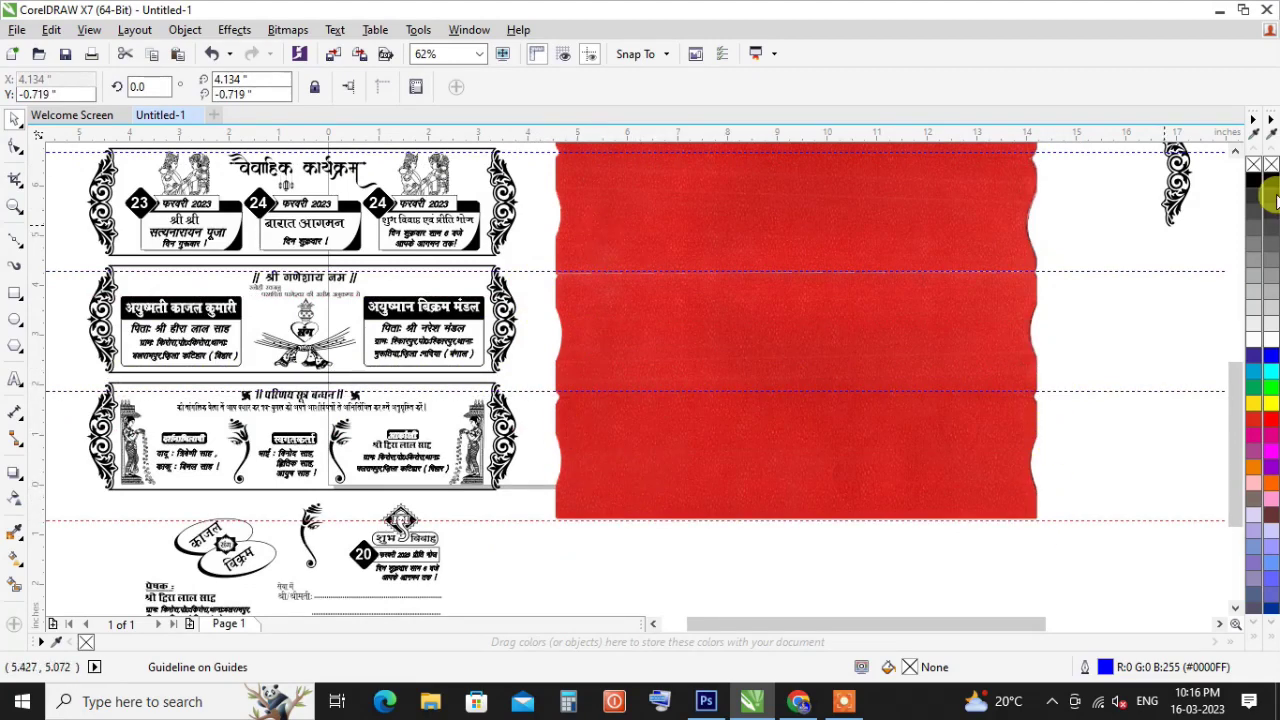
Add vertical guidelines just inside the red card's left and right wavy edges, at about 5.22 and 13.66 inches.
{"action": "scroll", "coordinate": [1236, 150], "scroll_direction": "up", "scroll_amount": 4}
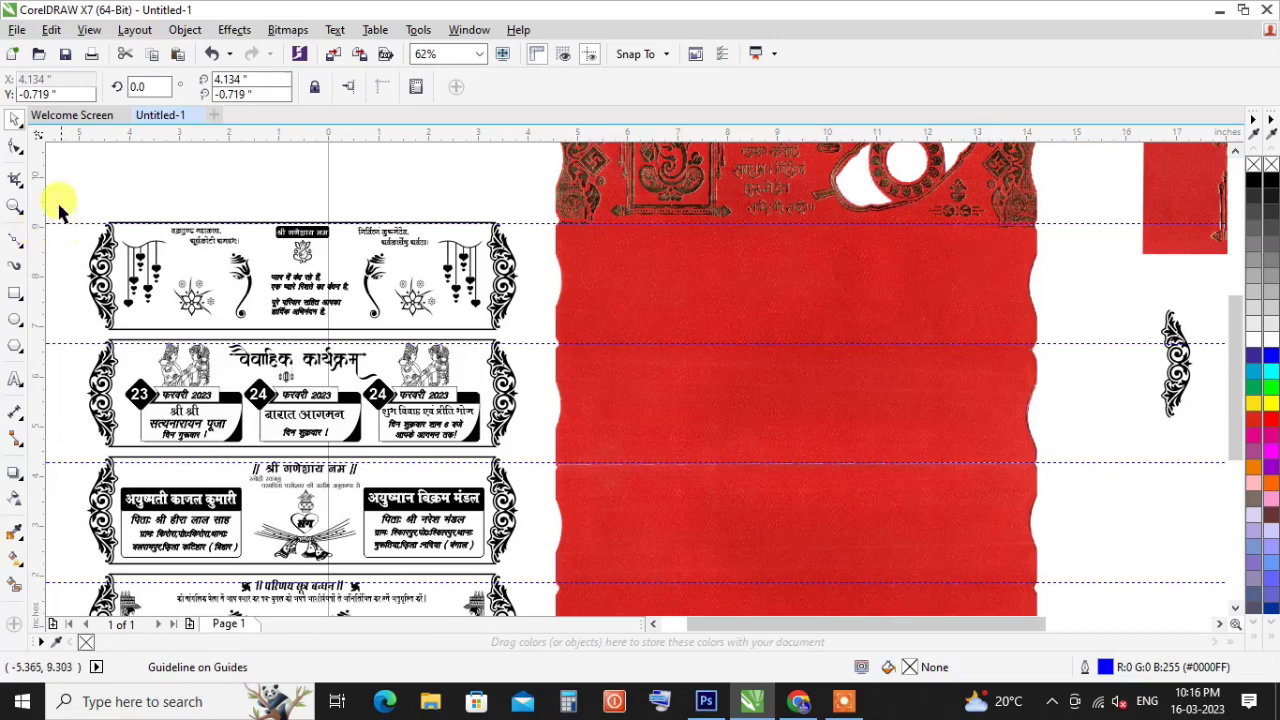
{"action": "left_click_drag", "start_coordinate": [38, 200], "coordinate": [619, 388]}
{"action": "left_click_drag", "start_coordinate": [588, 390], "coordinate": [588, 390]}
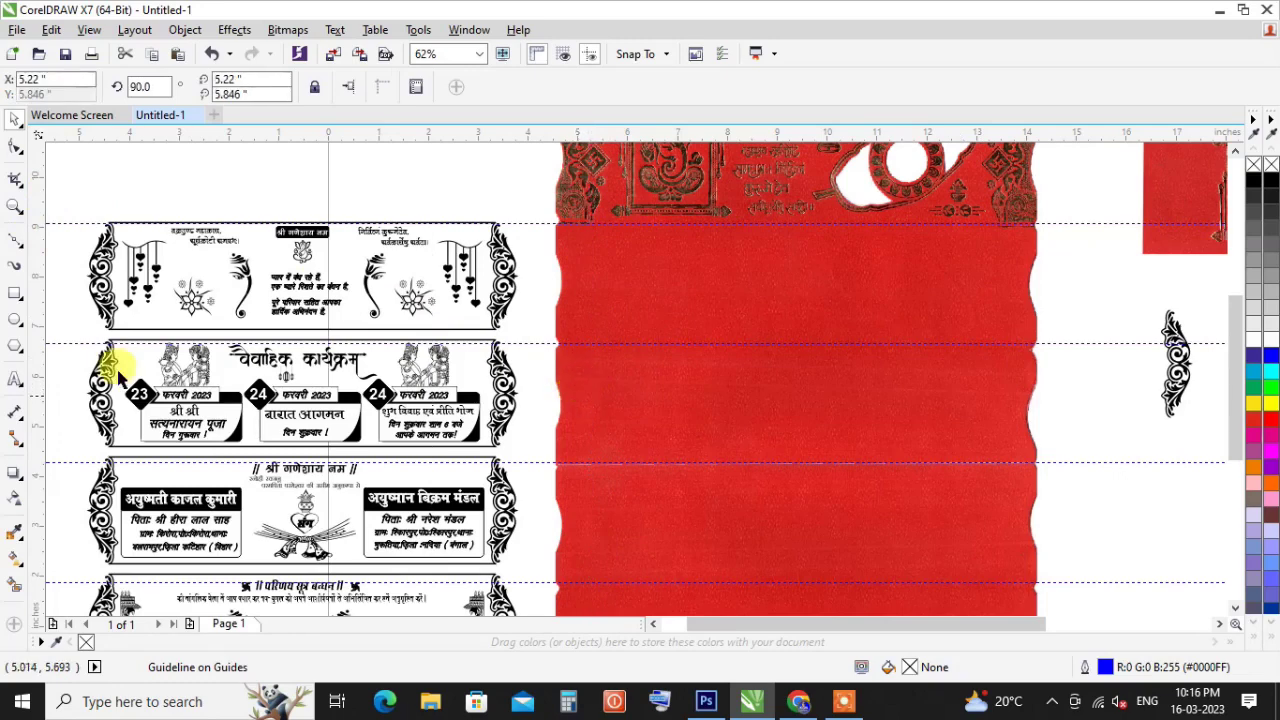
{"action": "left_click_drag", "start_coordinate": [44, 197], "coordinate": [911, 316]}
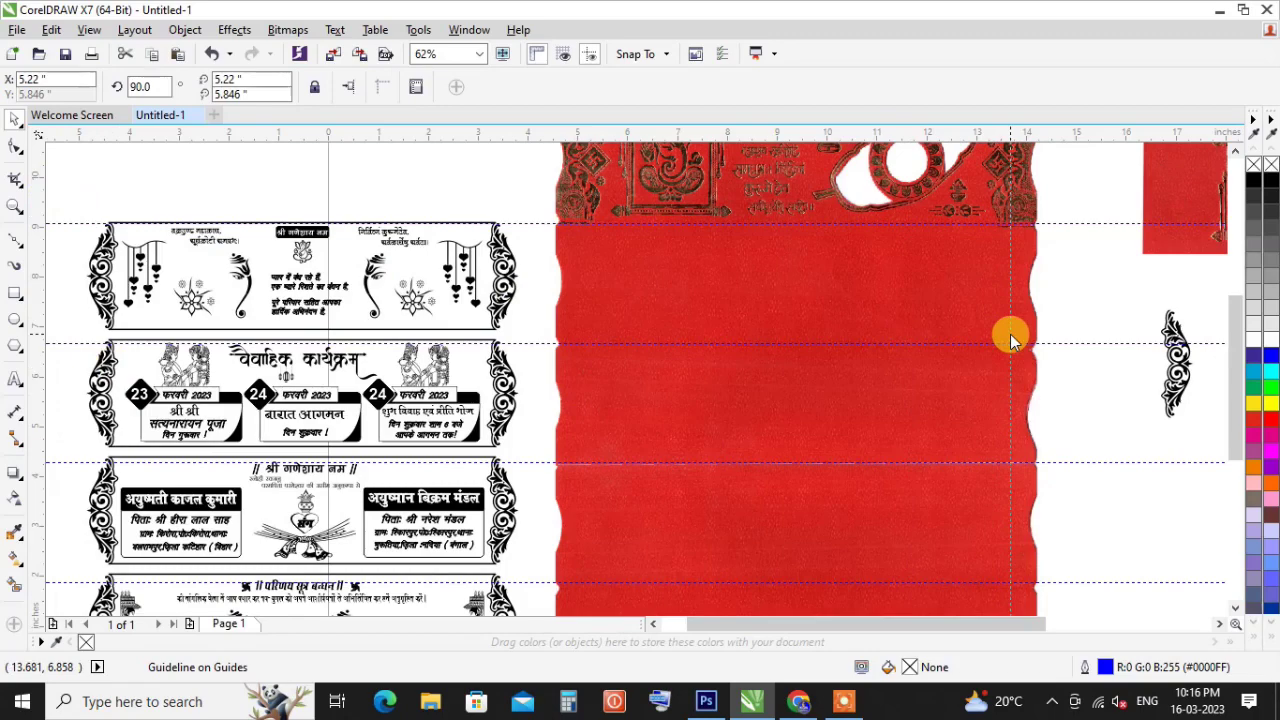
{"action": "left_click_drag", "start_coordinate": [1010, 334], "coordinate": [1010, 334]}
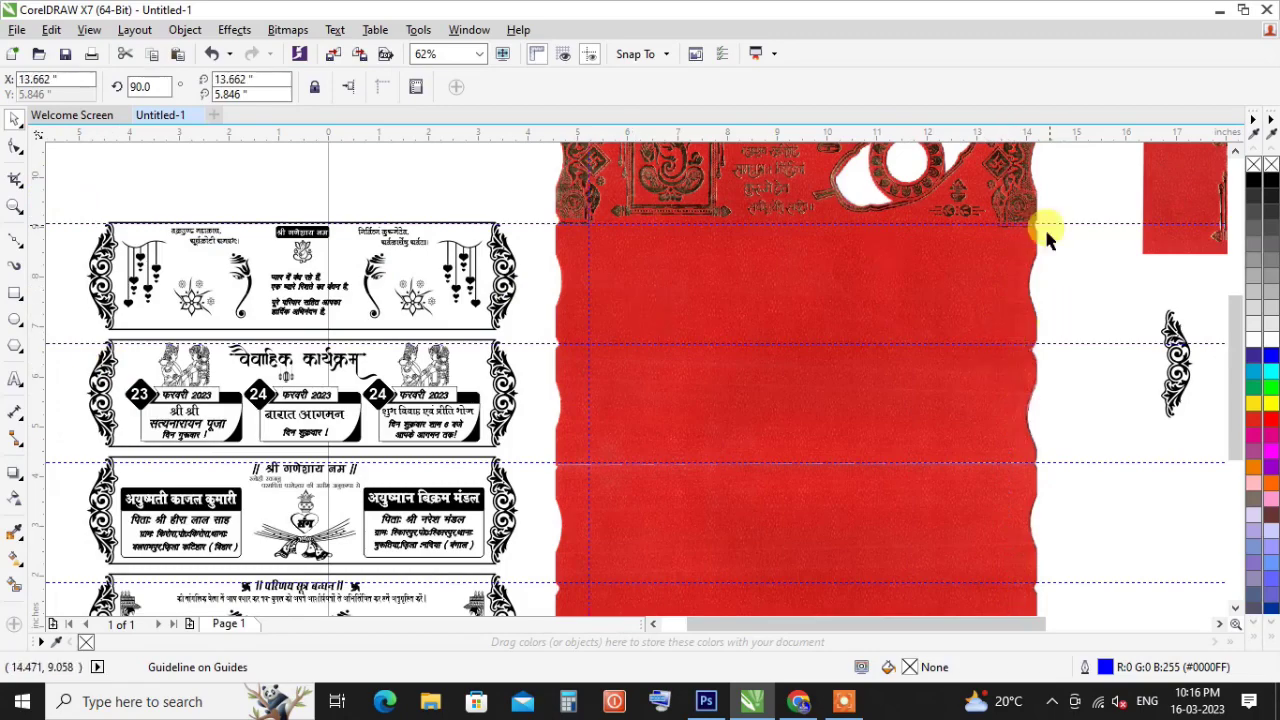
Inspect how the guidelines line up with the red card's folds and side edges, and deselect the guideline.
{"action": "scroll", "coordinate": [1065, 270], "scroll_direction": "up", "scroll_amount": 1}
{"action": "scroll", "coordinate": [1064, 270], "scroll_direction": "up", "scroll_amount": 1}
{"action": "scroll", "coordinate": [1060, 280], "scroll_direction": "down", "scroll_amount": 1}
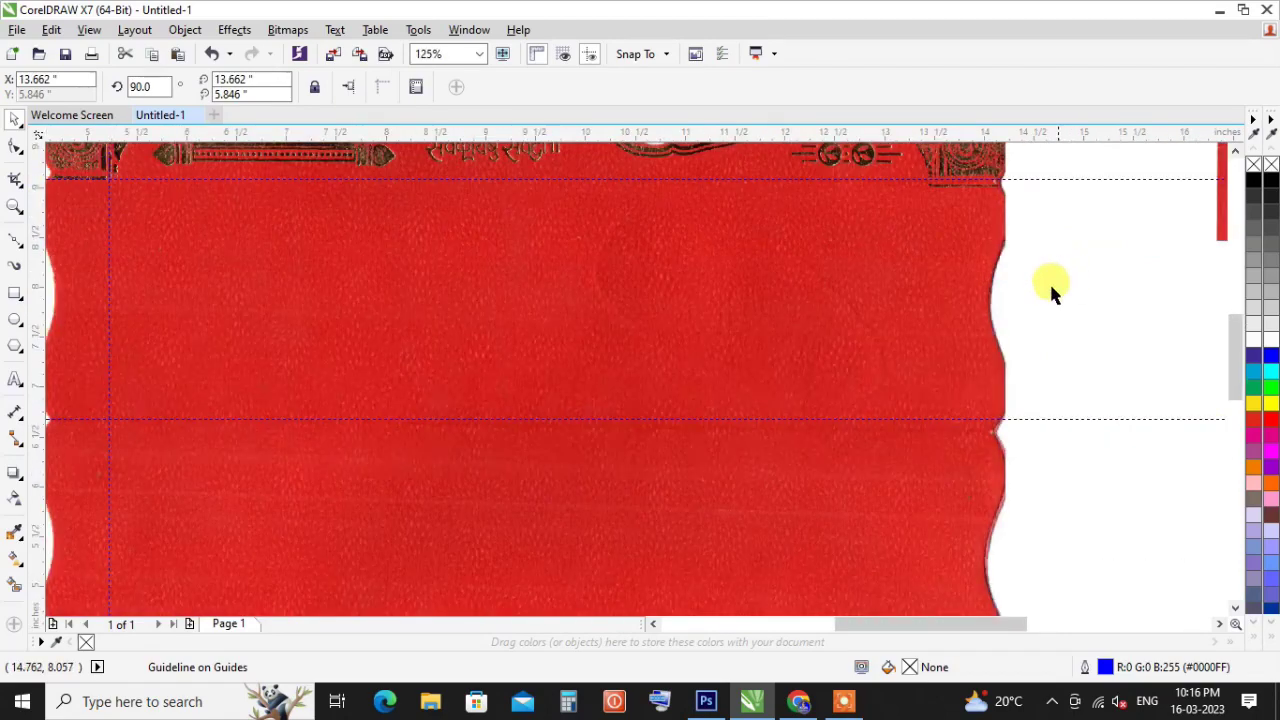
{"action": "scroll", "coordinate": [1055, 300], "scroll_direction": "down", "scroll_amount": 1}
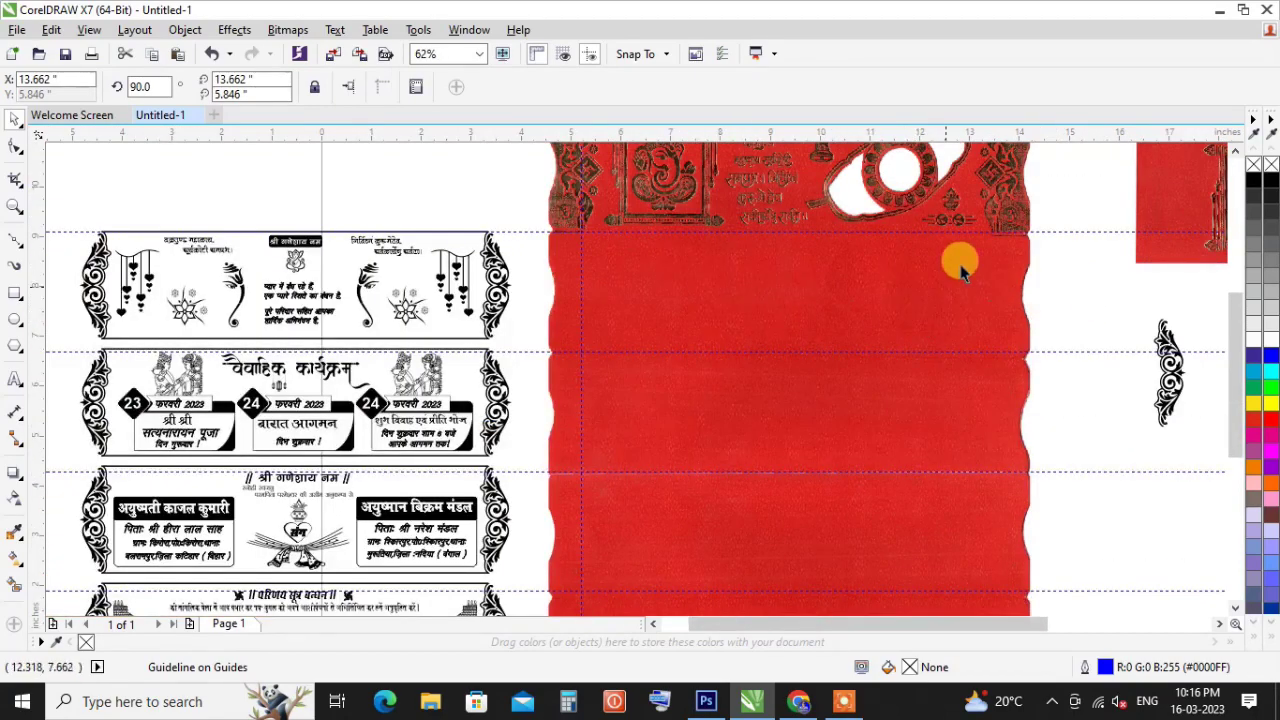
{"action": "scroll", "coordinate": [994, 240], "scroll_direction": "up", "scroll_amount": 2}
{"action": "scroll", "coordinate": [998, 302], "scroll_direction": "down", "scroll_amount": 2}
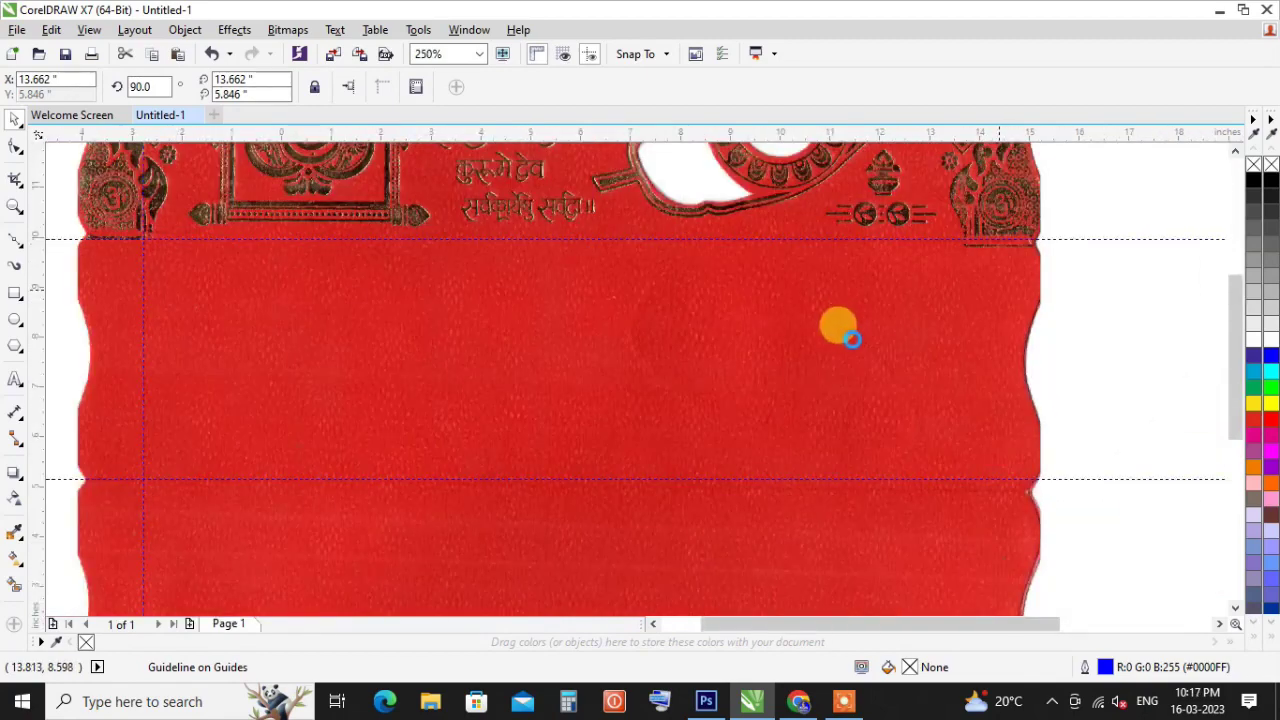
{"action": "scroll", "coordinate": [905, 280], "scroll_direction": "down", "scroll_amount": 1}
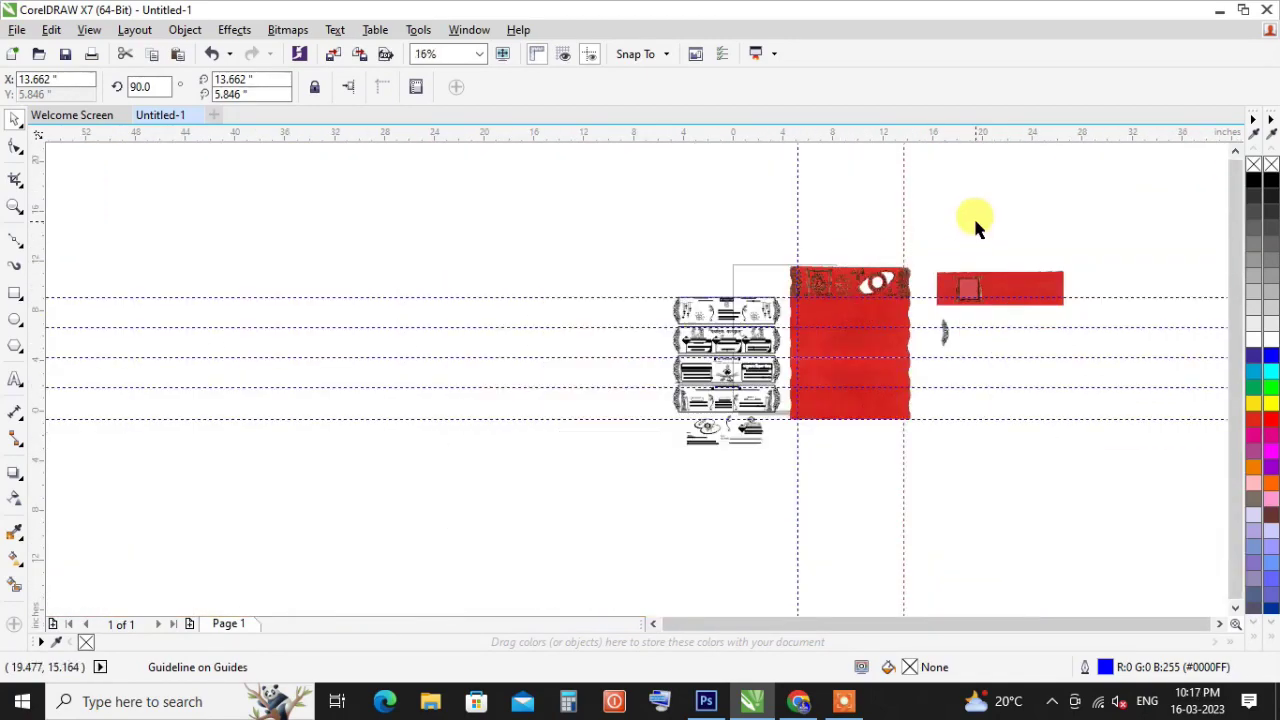
{"action": "left_click", "coordinate": [973, 215]}
Move the black floral ornament onto the red card's first blank panel, just inside the right vertical guideline, centred at about X 13.32, Y 7.9 inches.
{"action": "scroll", "coordinate": [900, 300], "scroll_direction": "up", "scroll_amount": 1}
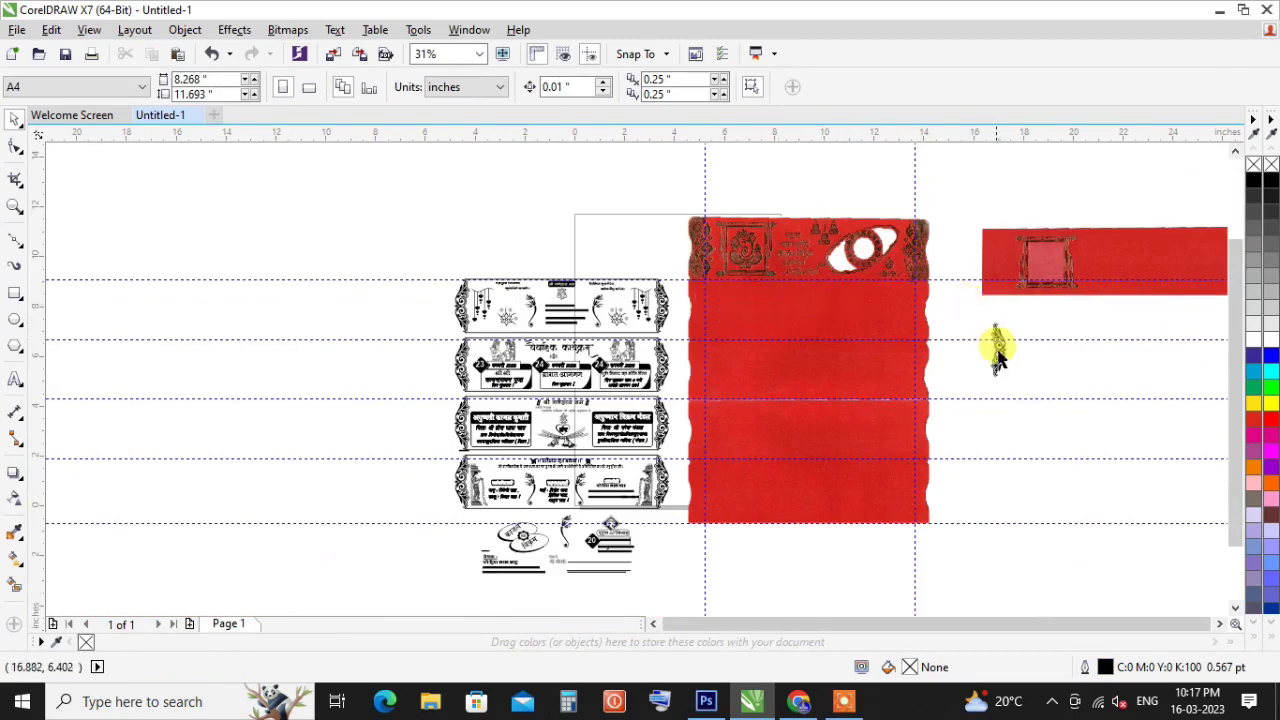
{"action": "left_click_drag", "start_coordinate": [997, 350], "coordinate": [958, 260]}
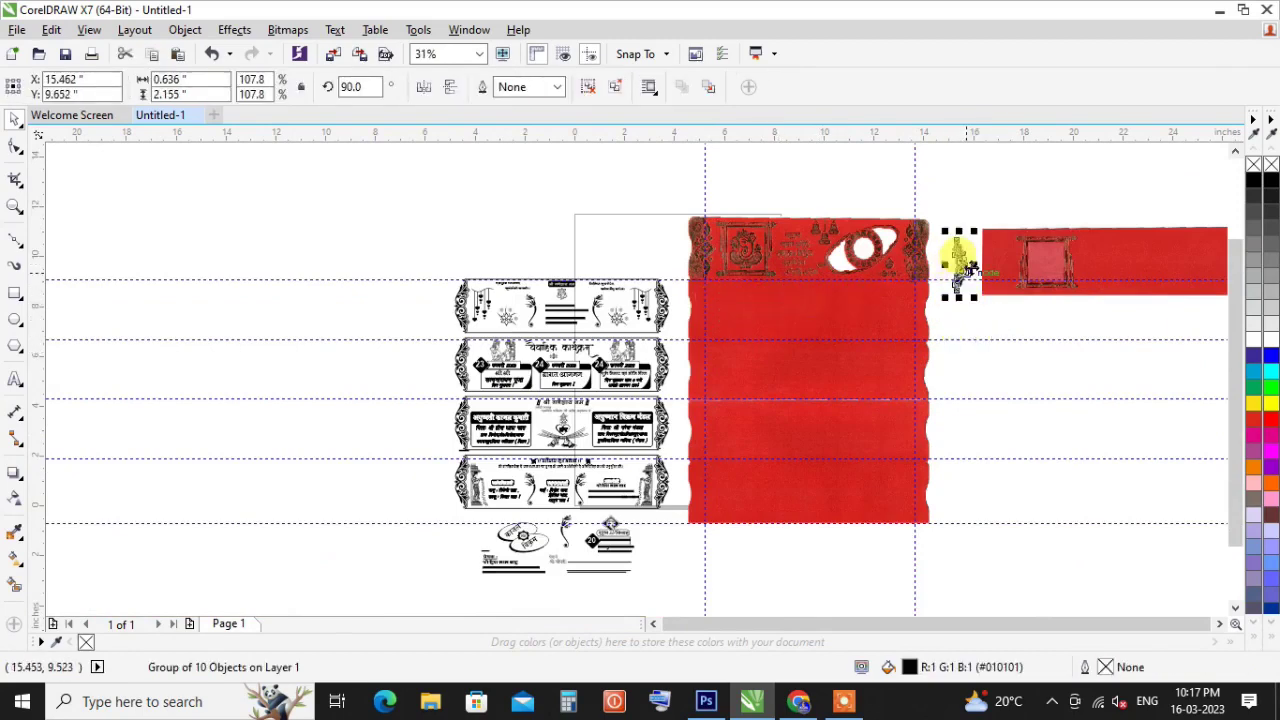
{"action": "scroll", "coordinate": [625, 290], "scroll_direction": "up", "scroll_amount": 3}
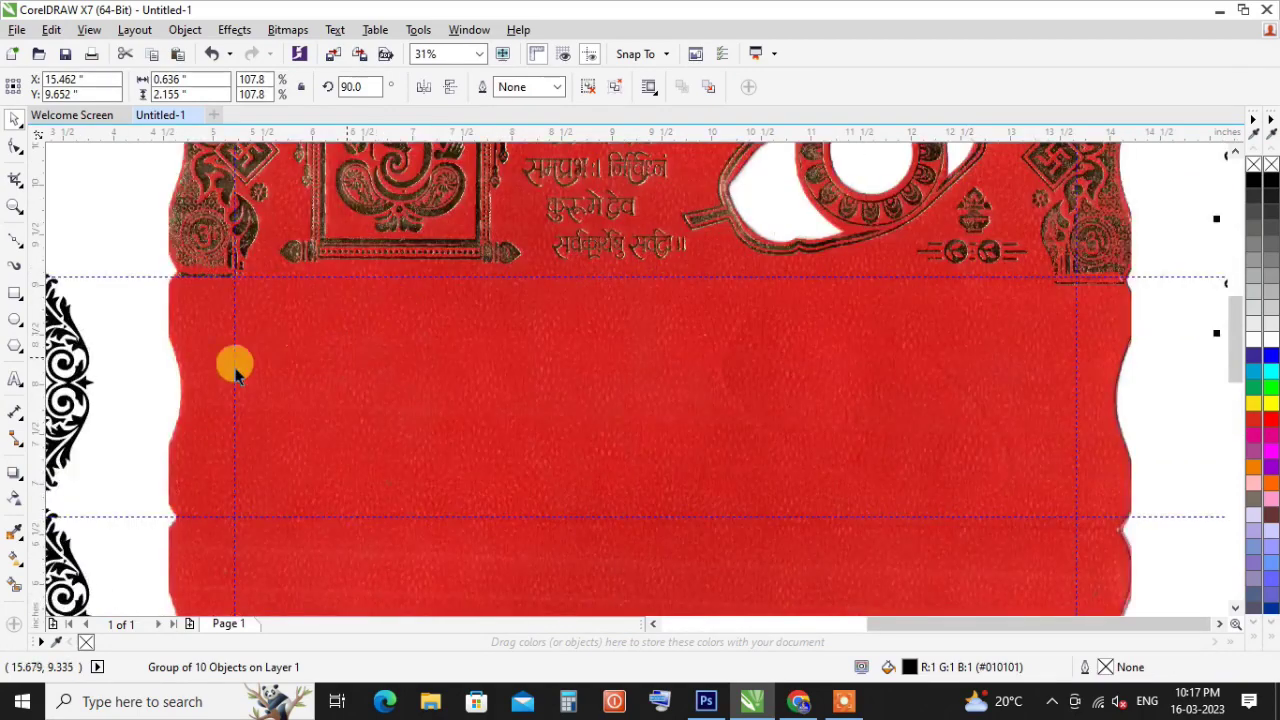
{"action": "scroll", "coordinate": [236, 334], "scroll_direction": "down", "scroll_amount": 2}
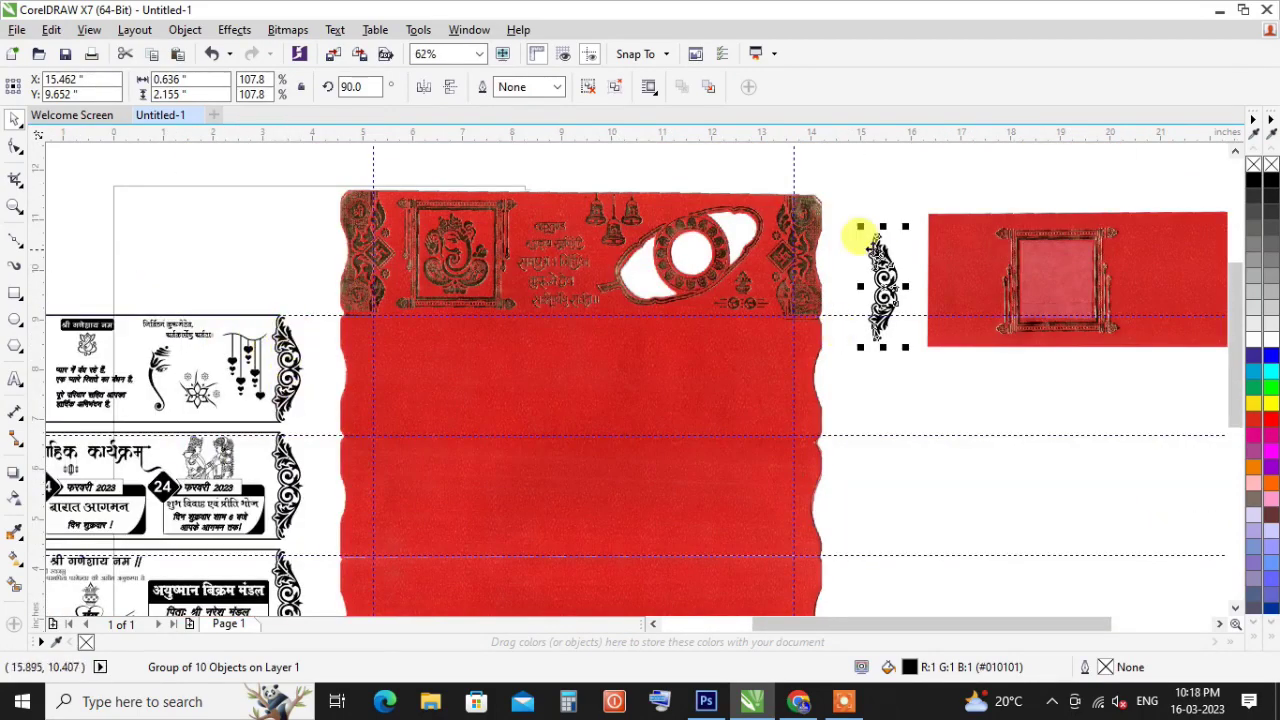
{"action": "mouse_move", "coordinate": [877, 258]}
{"action": "left_mouse_down"}
{"action": "mouse_move", "coordinate": [862, 285]}
{"action": "mouse_move", "coordinate": [876, 257]}
{"action": "left_mouse_up"}
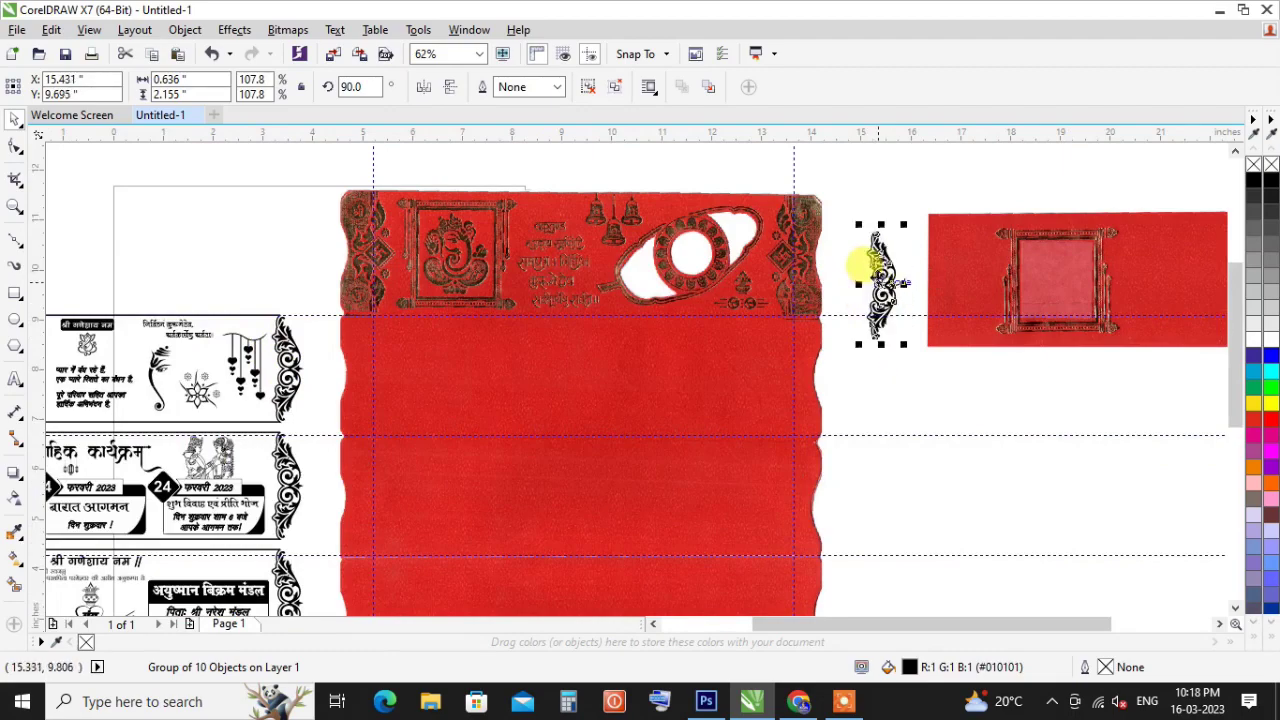
{"action": "scroll", "coordinate": [878, 273], "scroll_direction": "up", "scroll_amount": 1}
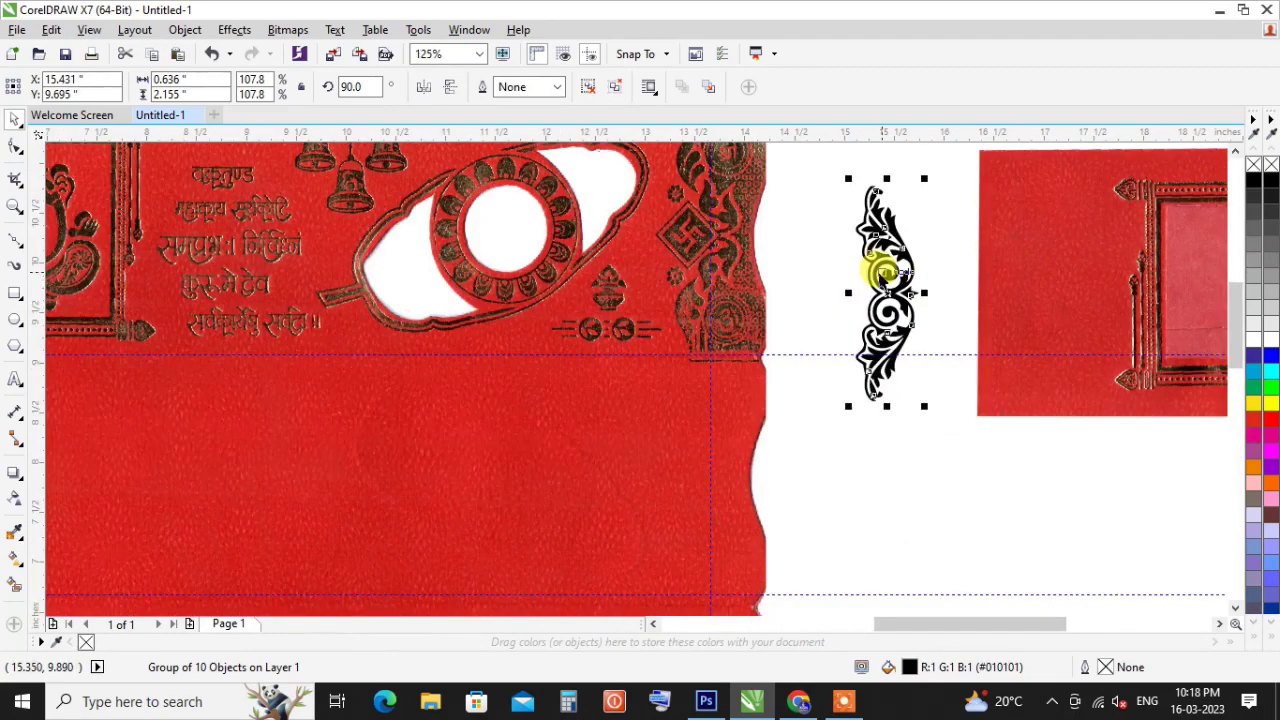
{"action": "scroll", "coordinate": [870, 226], "scroll_direction": "down", "scroll_amount": 1}
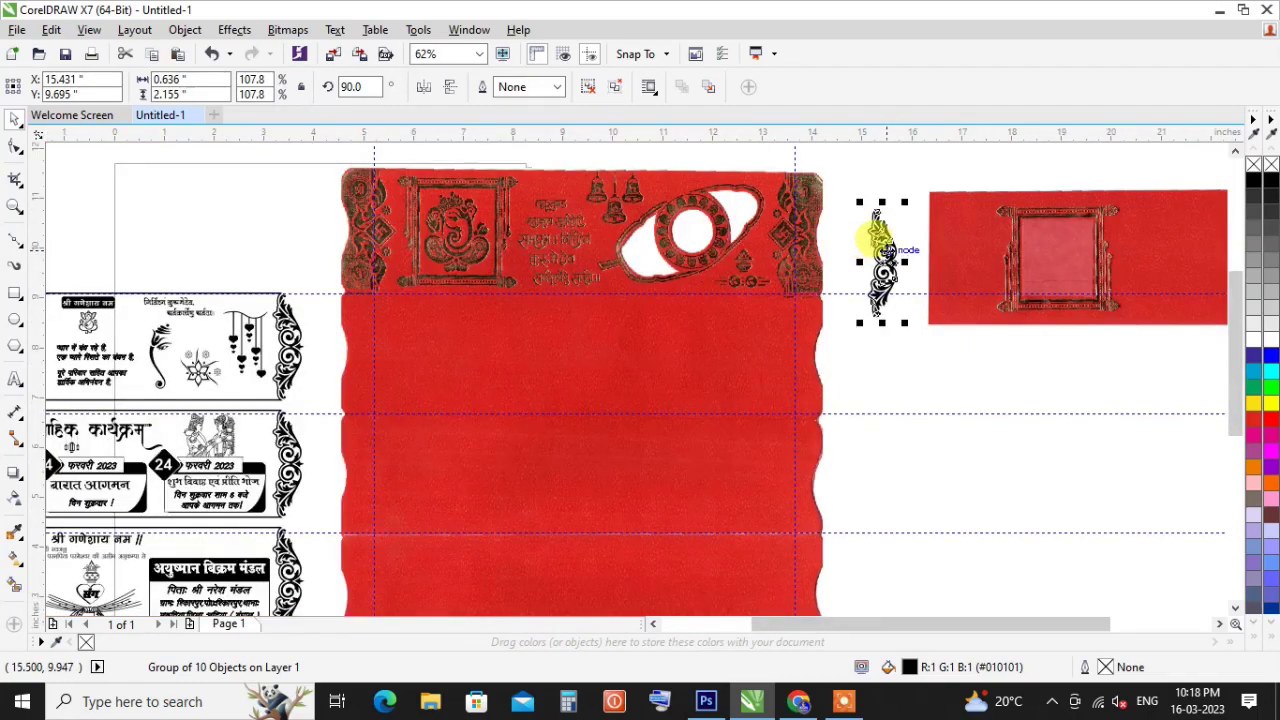
{"action": "left_click_drag", "start_coordinate": [875, 237], "coordinate": [762, 331]}
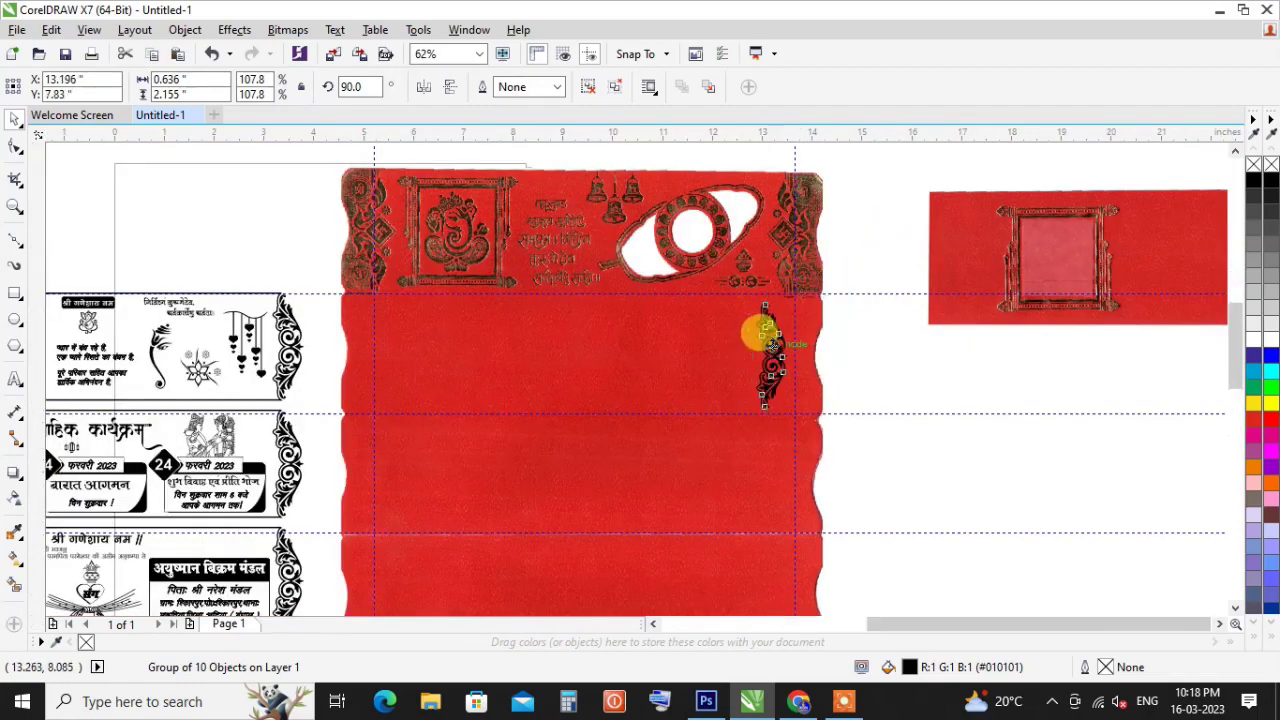
{"action": "scroll", "coordinate": [764, 335], "scroll_direction": "up", "scroll_amount": 2}
{"action": "left_click_drag", "start_coordinate": [790, 307], "coordinate": [819, 290]}
{"action": "scroll", "coordinate": [820, 290], "scroll_direction": "down", "scroll_amount": 2}
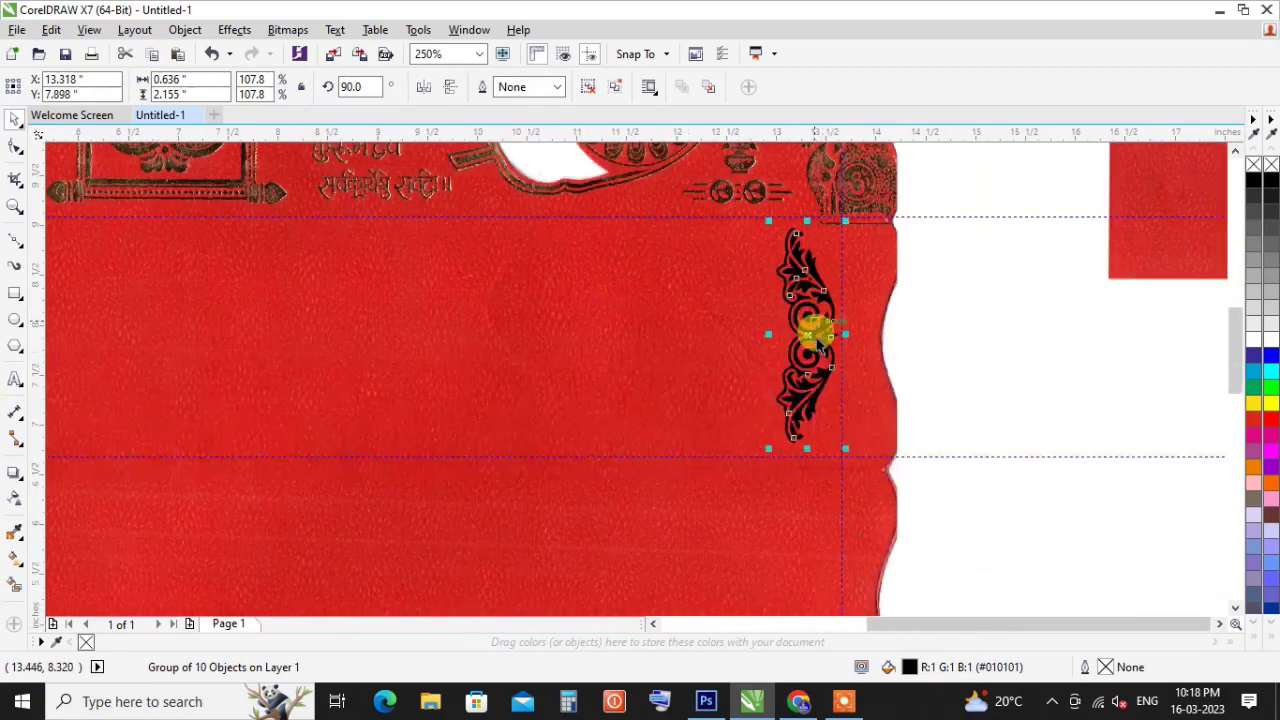
Nudge the floral ornament slightly down so its centre sits at Y 7.888 inches between the first blank panel's horizontal guidelines.
{"action": "scroll", "coordinate": [805, 430], "scroll_direction": "up", "scroll_amount": 2}
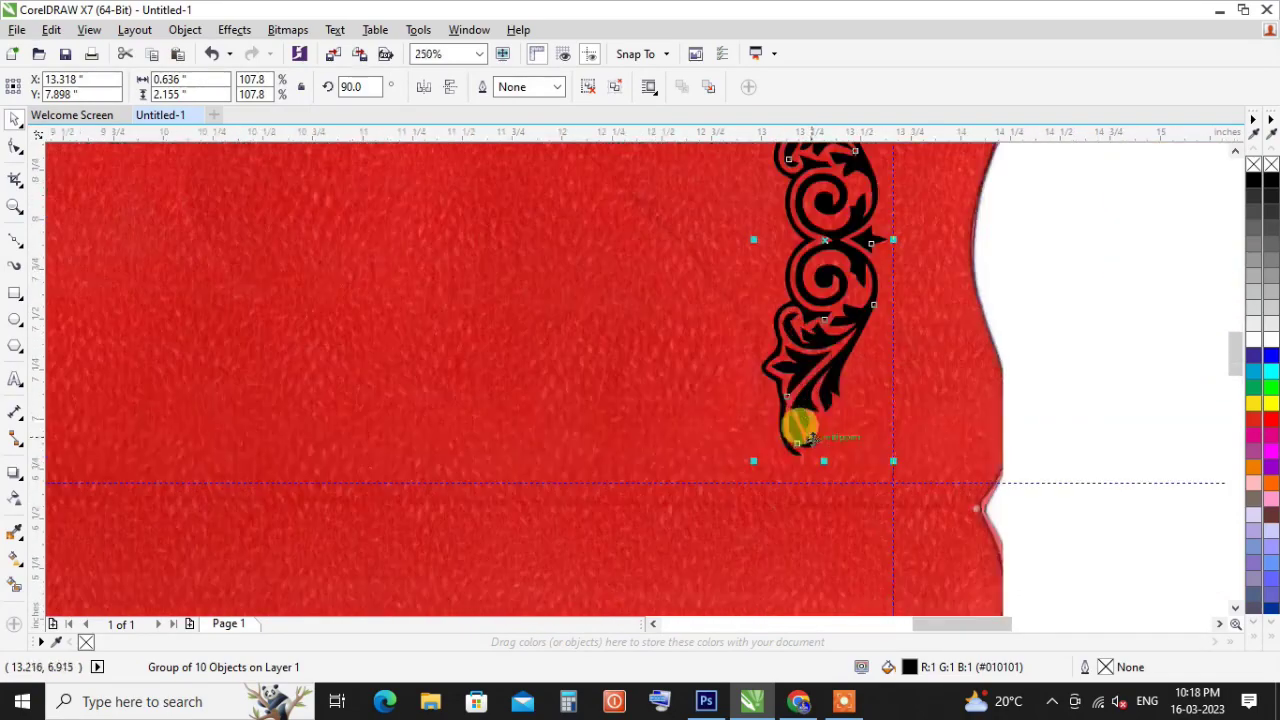
{"action": "left_click_drag", "start_coordinate": [812, 436], "coordinate": [823, 460]}
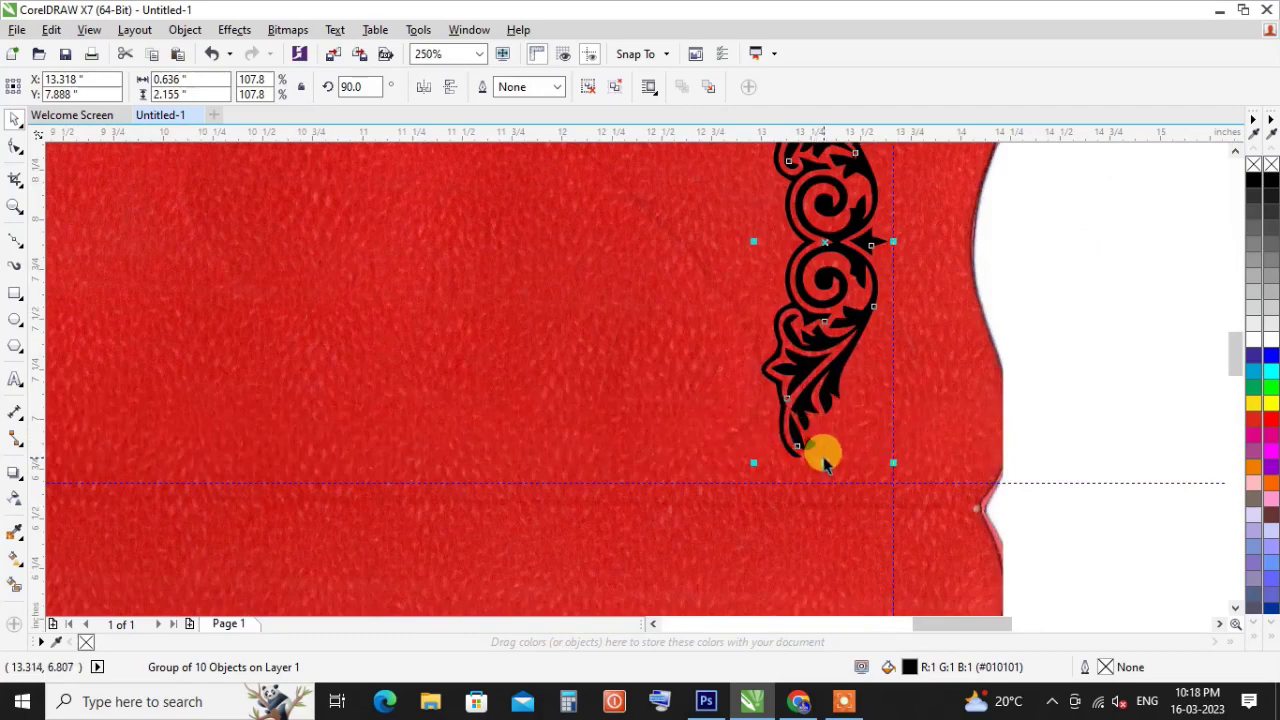
{"action": "scroll", "coordinate": [823, 428], "scroll_direction": "down", "scroll_amount": 2}
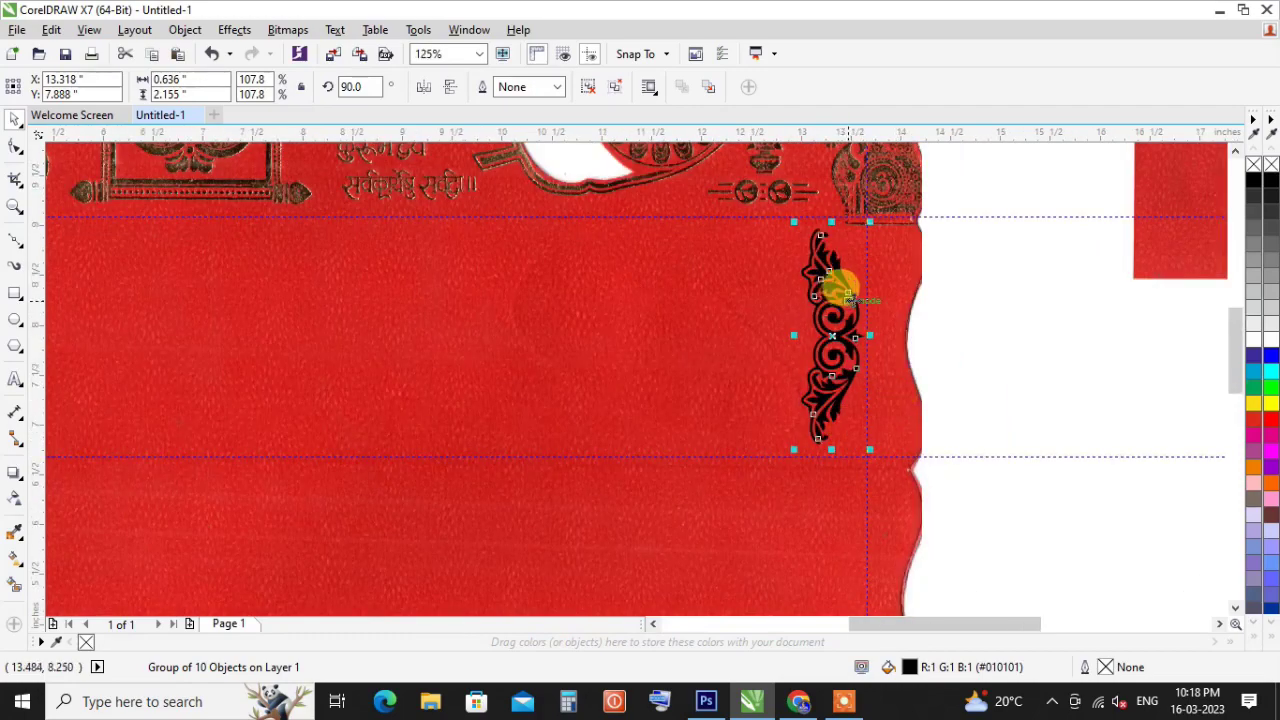
Copy the ornament straight across to the panel's left vertical guideline, centred at X 5.497 inches, and mirror the copy horizontally.
{"action": "left_click_drag", "start_coordinate": [848, 297], "coordinate": [880, 300]}
{"action": "scroll", "coordinate": [876, 302], "scroll_direction": "down", "scroll_amount": 1}
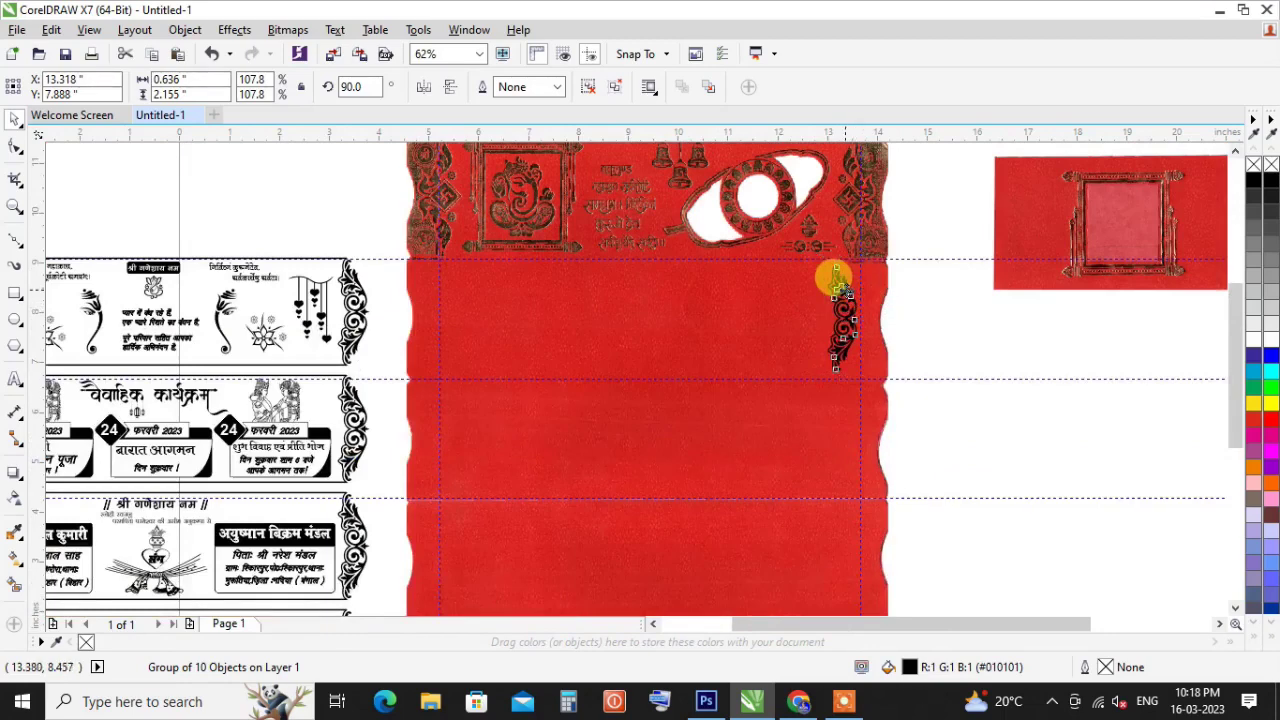
{"action": "left_click_drag", "start_coordinate": [841, 290], "coordinate": [452, 367]}
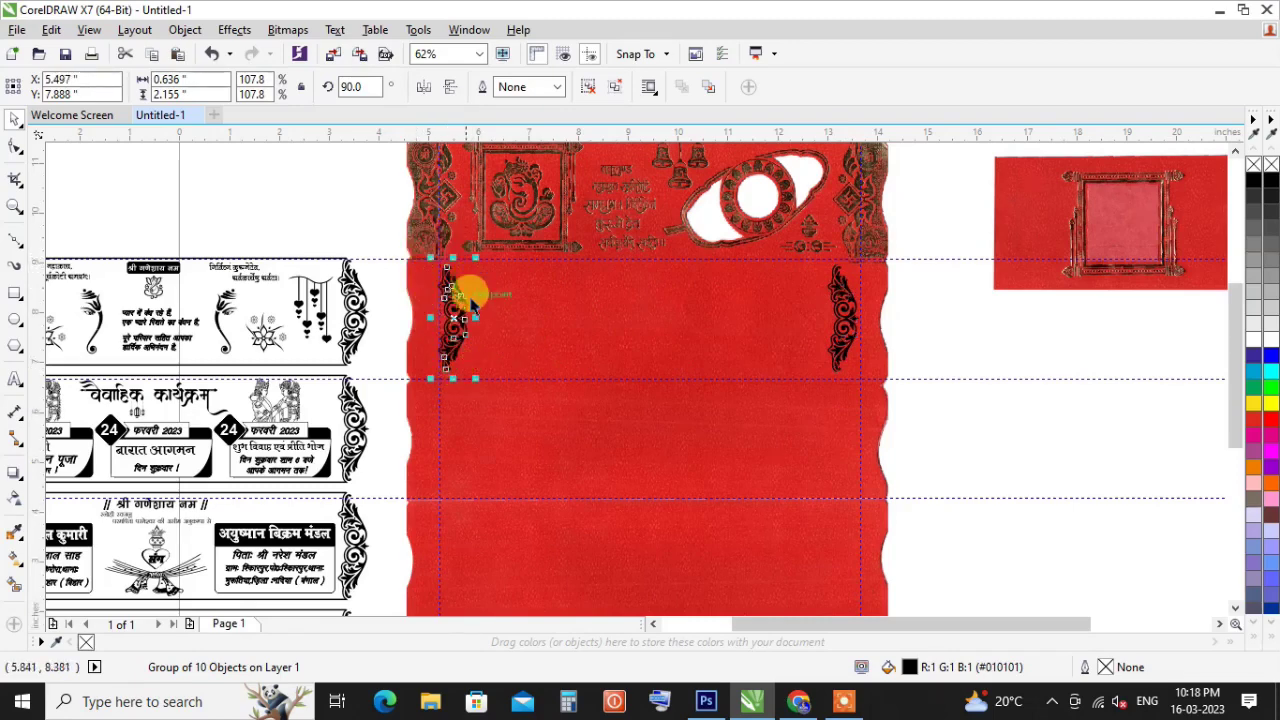
{"action": "left_click", "coordinate": [433, 92]}
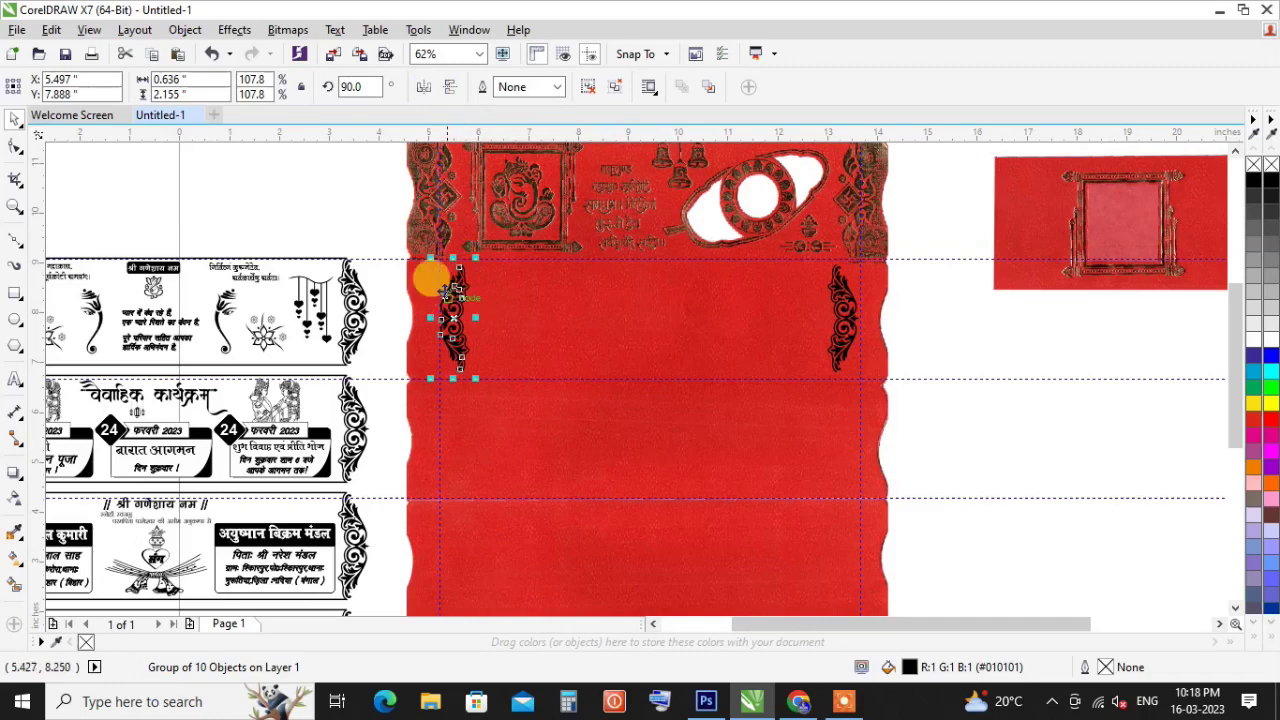
{"action": "left_click", "coordinate": [394, 277]}
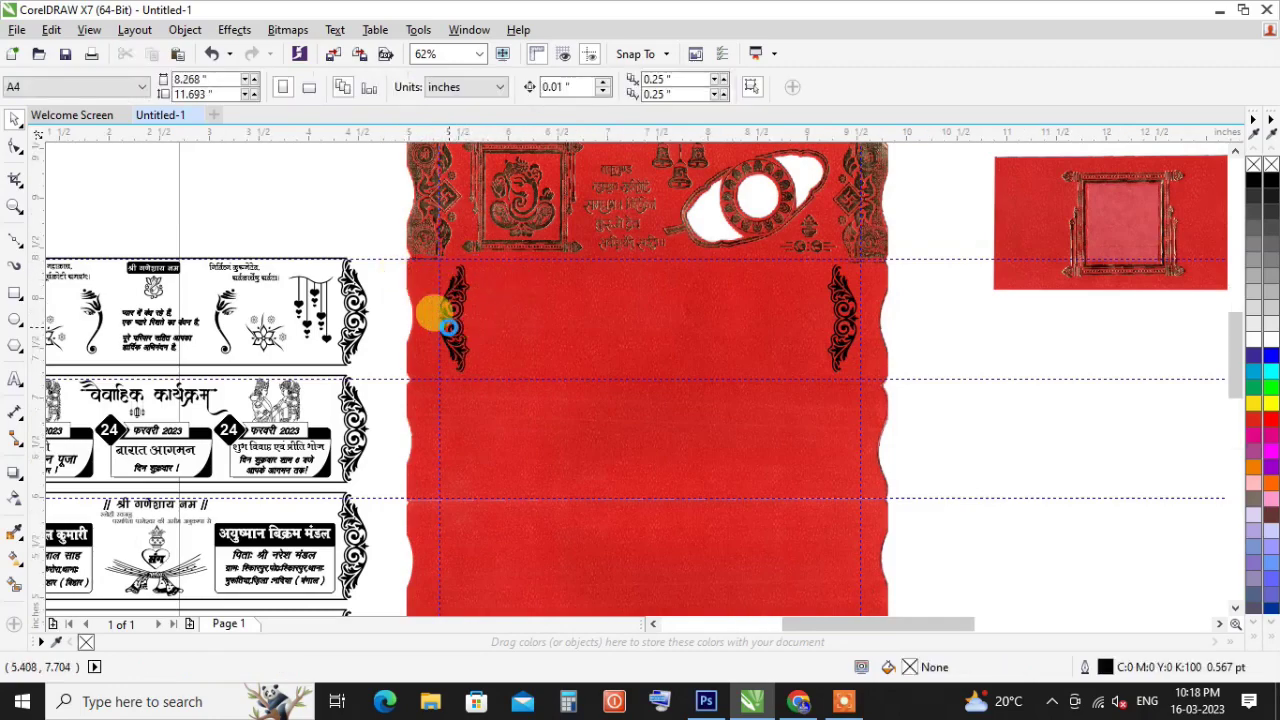
{"action": "scroll", "coordinate": [440, 315], "scroll_direction": "up", "scroll_amount": 2}
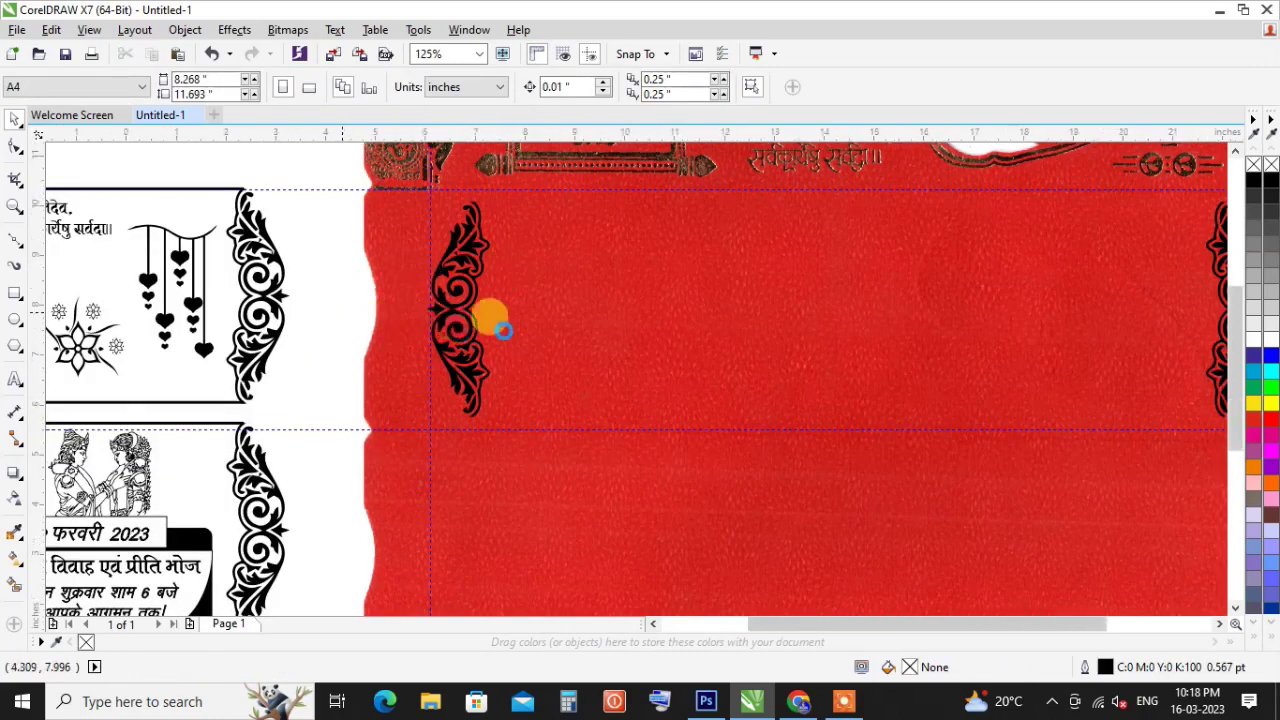
{"action": "scroll", "coordinate": [540, 320], "scroll_direction": "down", "scroll_amount": 2}
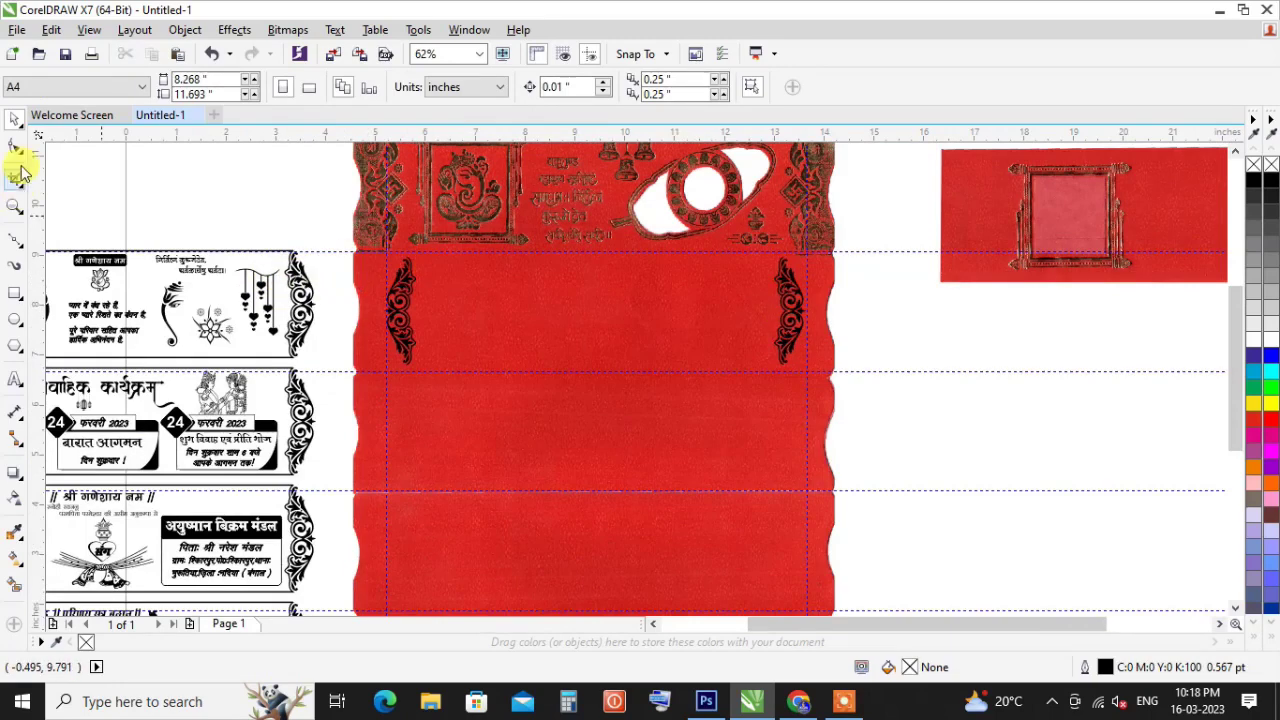
Draw a straight horizontal line about 1.54 inches long, starting rightward from the left ornament's upper tip.
{"action": "left_click", "coordinate": [20, 244]}
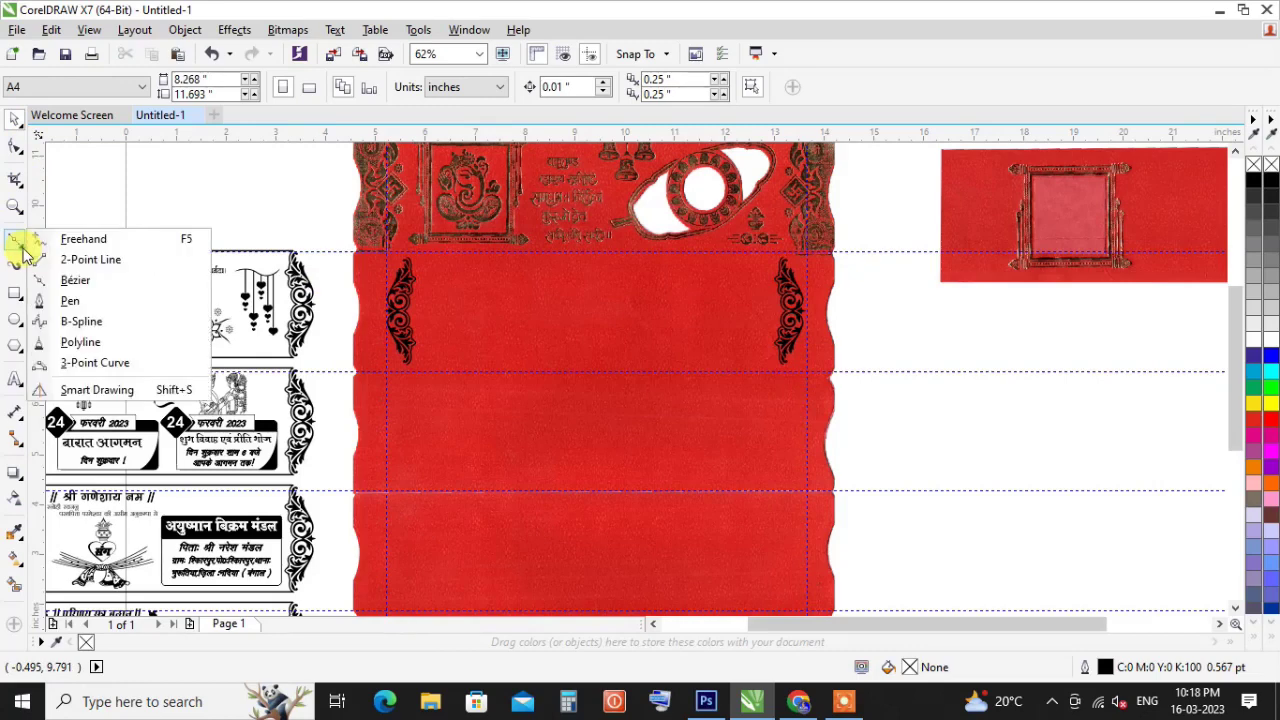
{"action": "left_click", "coordinate": [81, 298]}
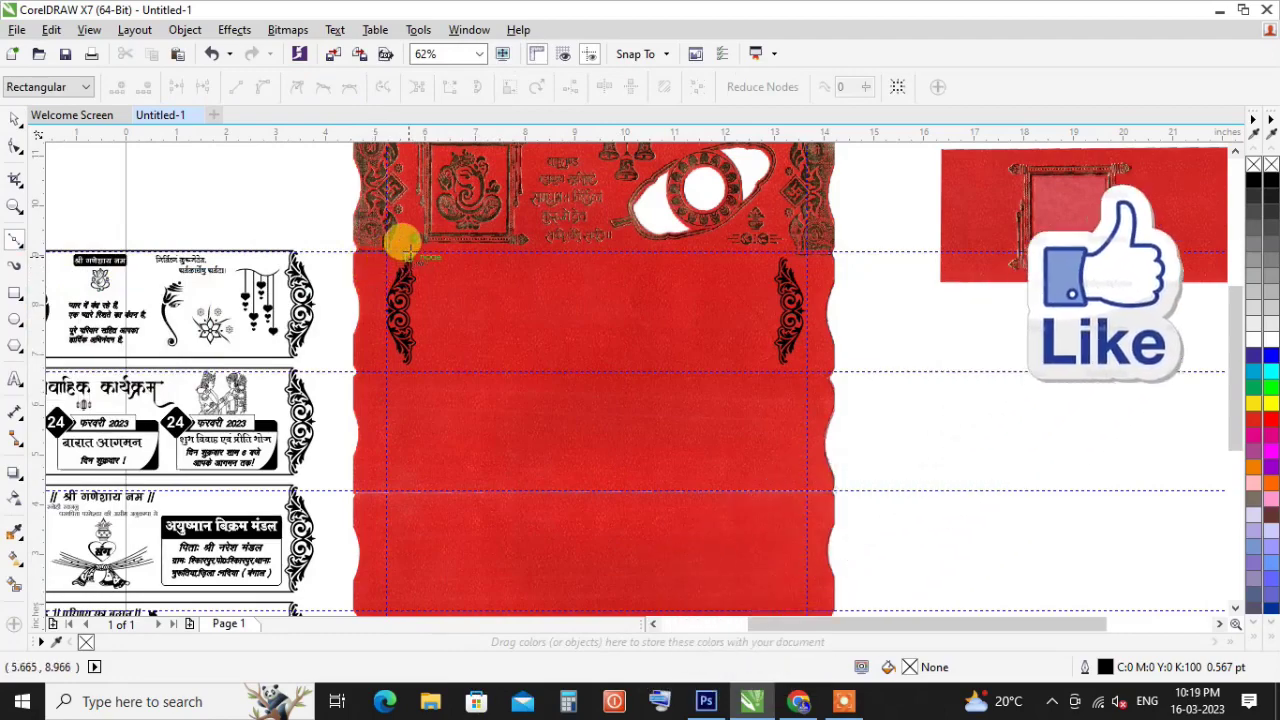
{"action": "scroll", "coordinate": [400, 230], "scroll_direction": "up", "scroll_amount": 5}
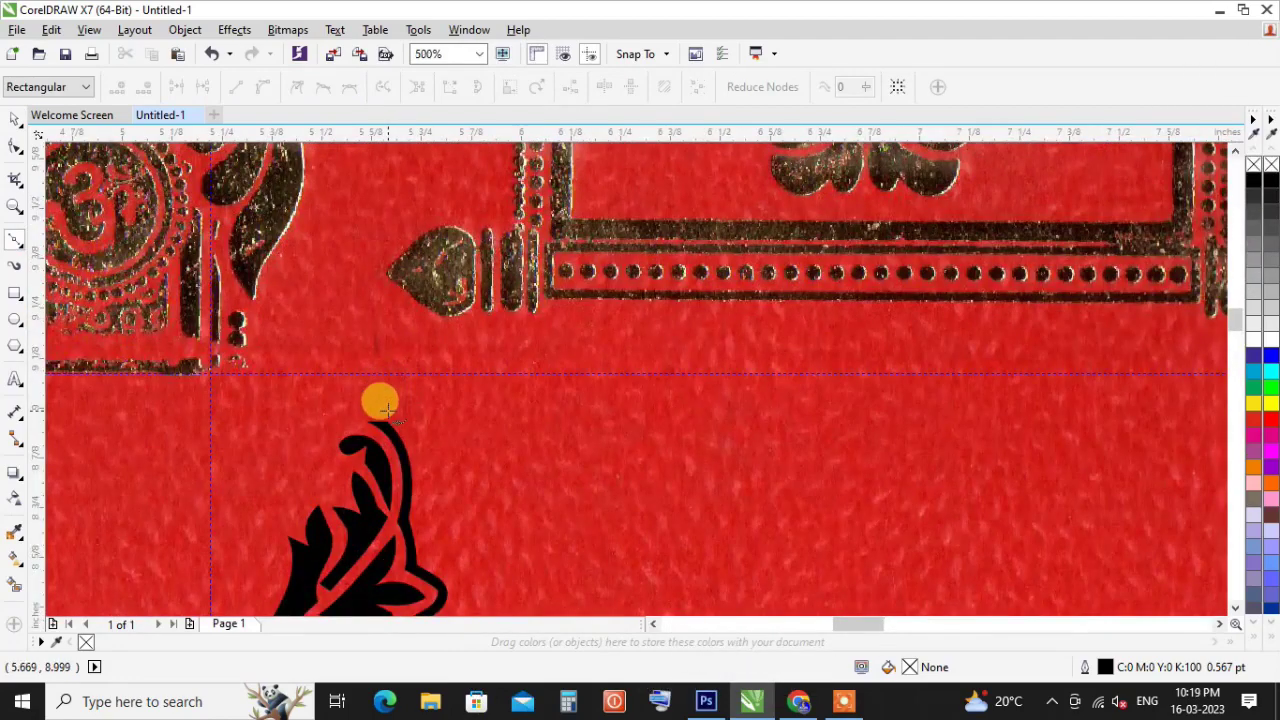
{"action": "left_click", "coordinate": [369, 421]}
{"action": "double_click", "coordinate": [997, 421]}
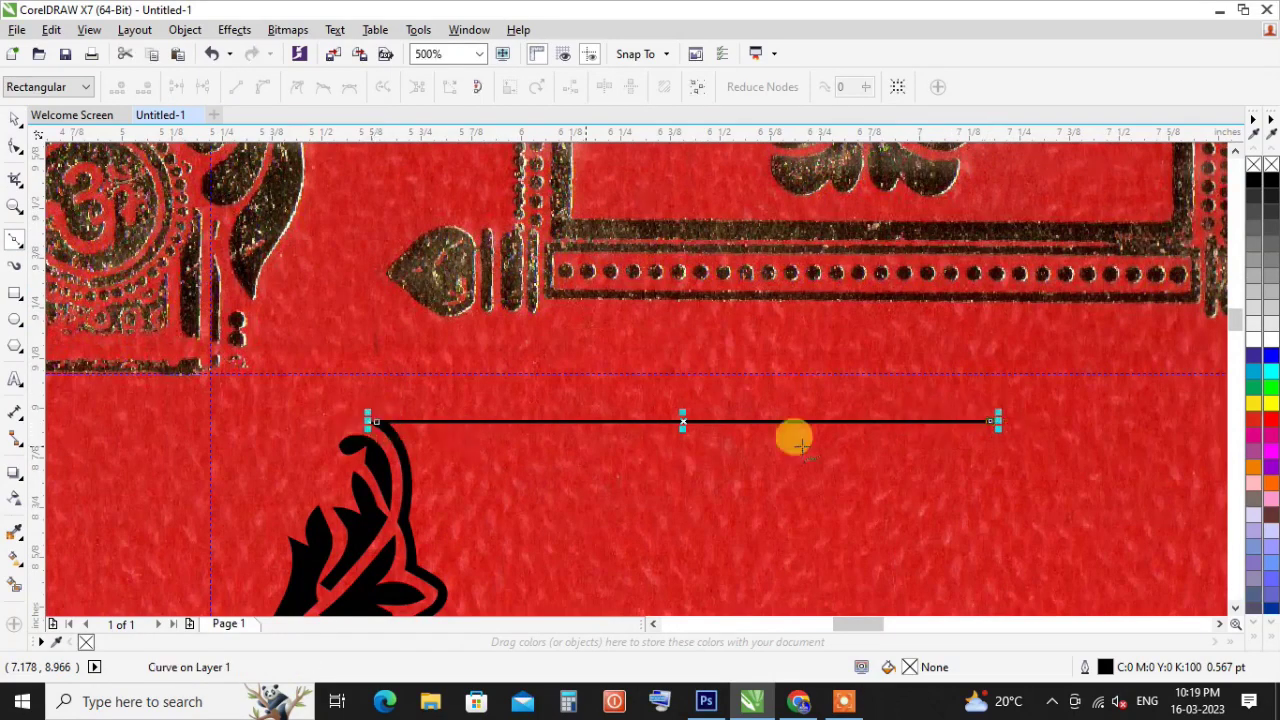
{"action": "left_click", "coordinate": [15, 120]}
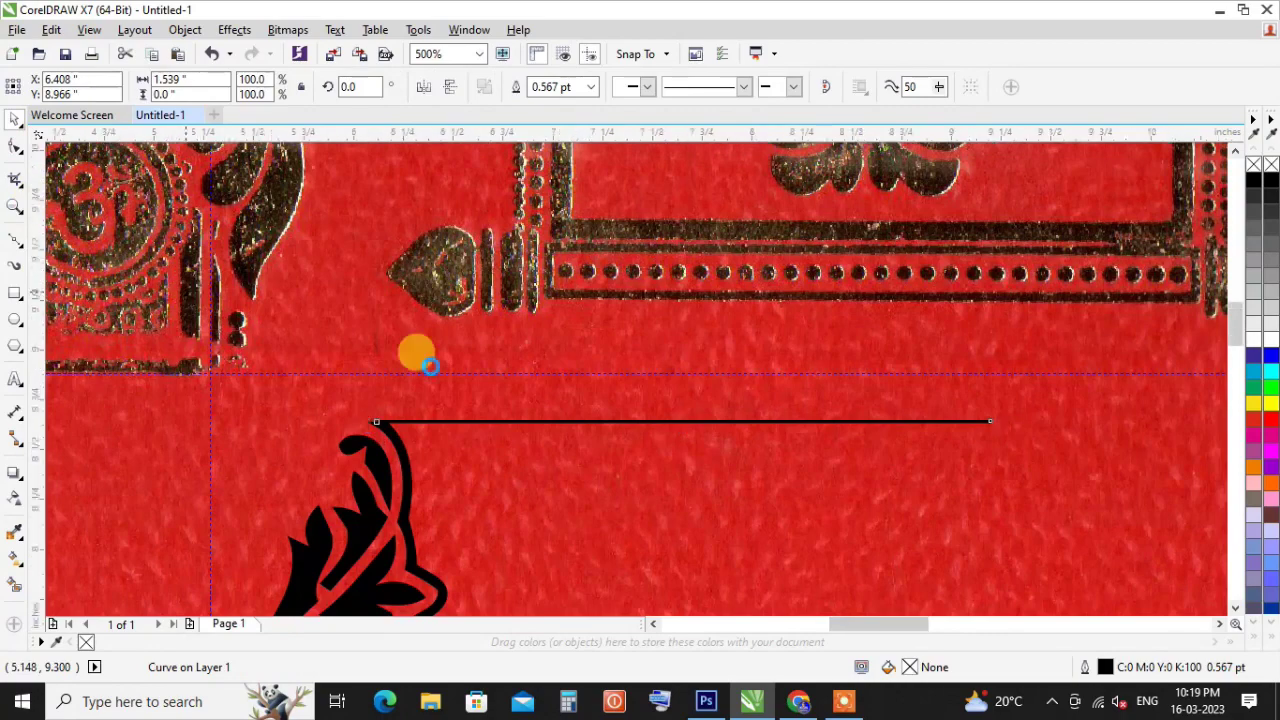
Stretch the line's right end to the upper tip of the right ornament, making the line about 7.56 inches long.
{"action": "scroll", "coordinate": [420, 354], "scroll_direction": "down", "scroll_amount": 2}
{"action": "left_click_drag", "start_coordinate": [595, 355], "coordinate": [1252, 356]}
{"action": "scroll", "coordinate": [425, 380], "scroll_direction": "down", "scroll_amount": 2}
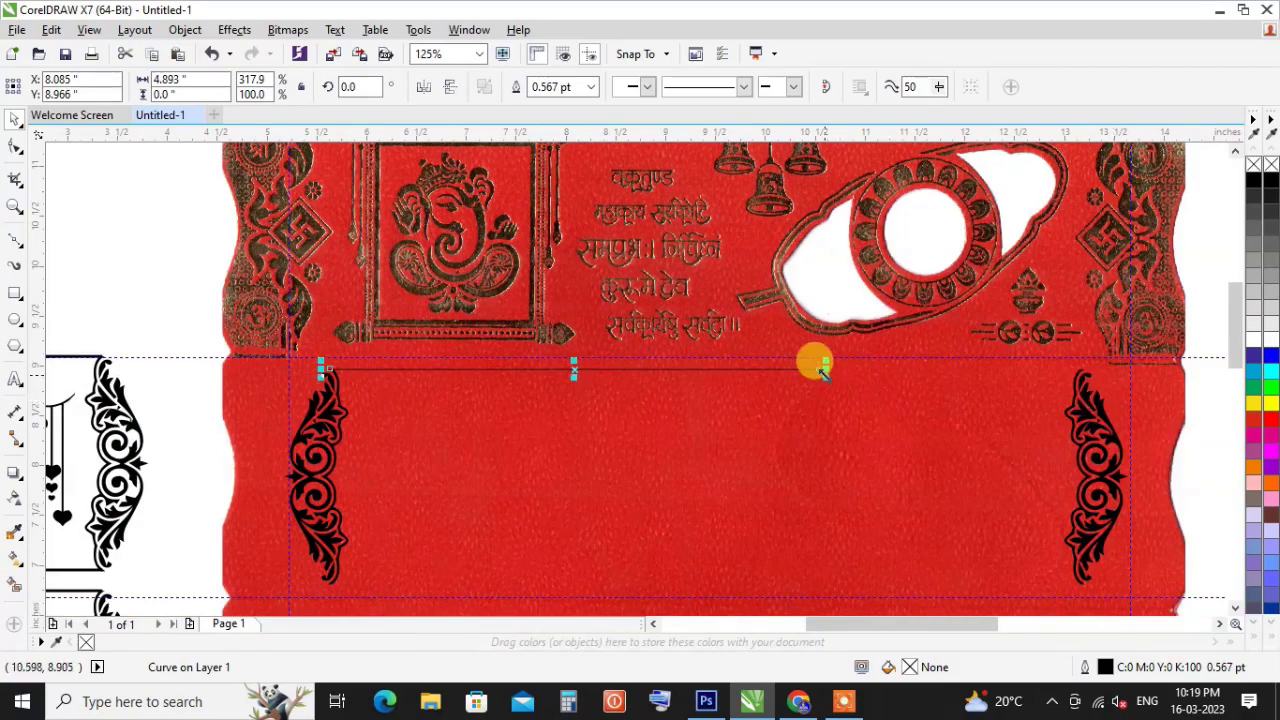
{"action": "left_click_drag", "start_coordinate": [831, 371], "coordinate": [1085, 366]}
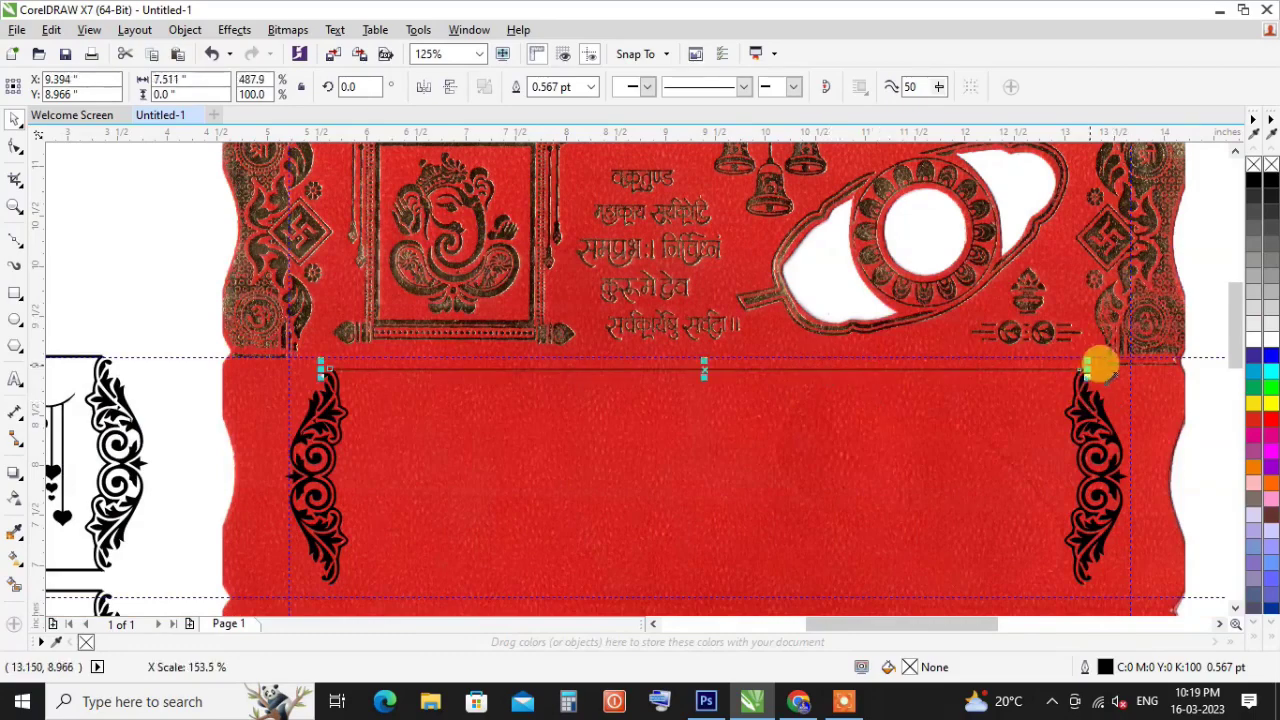
{"action": "scroll", "coordinate": [1074, 350], "scroll_direction": "up", "scroll_amount": 6}
{"action": "scroll", "coordinate": [1022, 508], "scroll_direction": "up", "scroll_amount": 2}
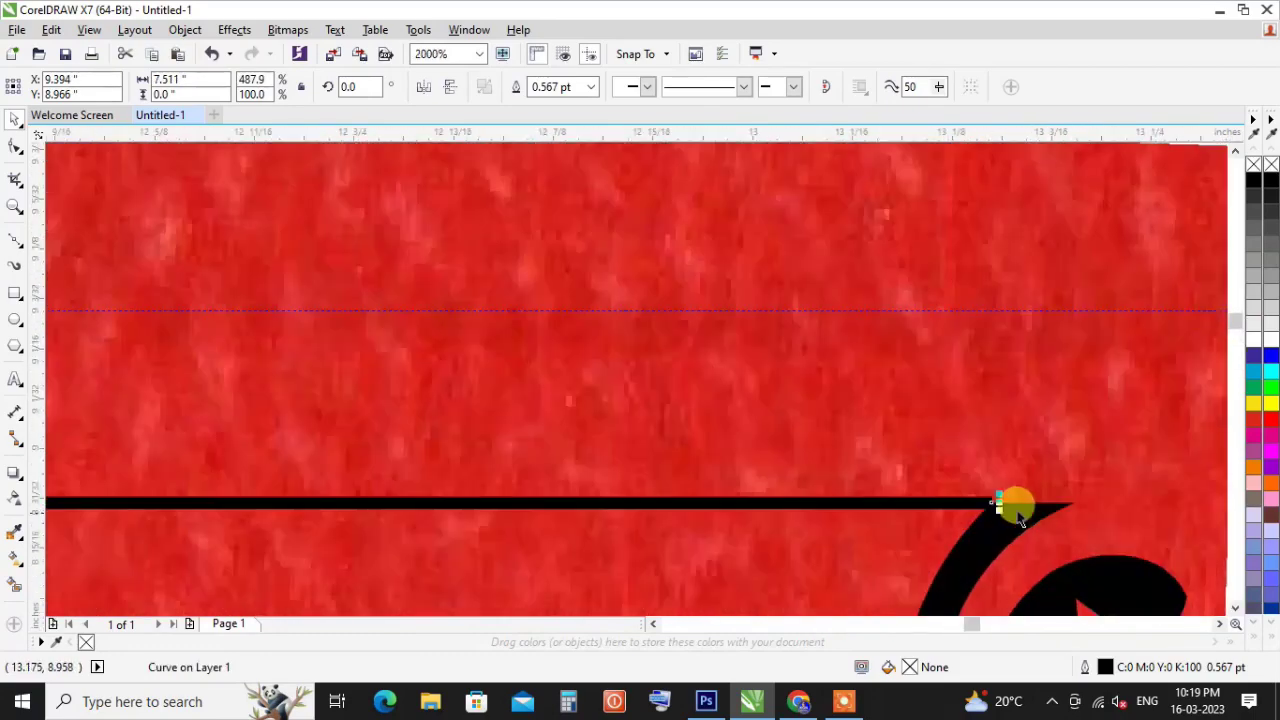
{"action": "left_click_drag", "start_coordinate": [998, 508], "coordinate": [1074, 504]}
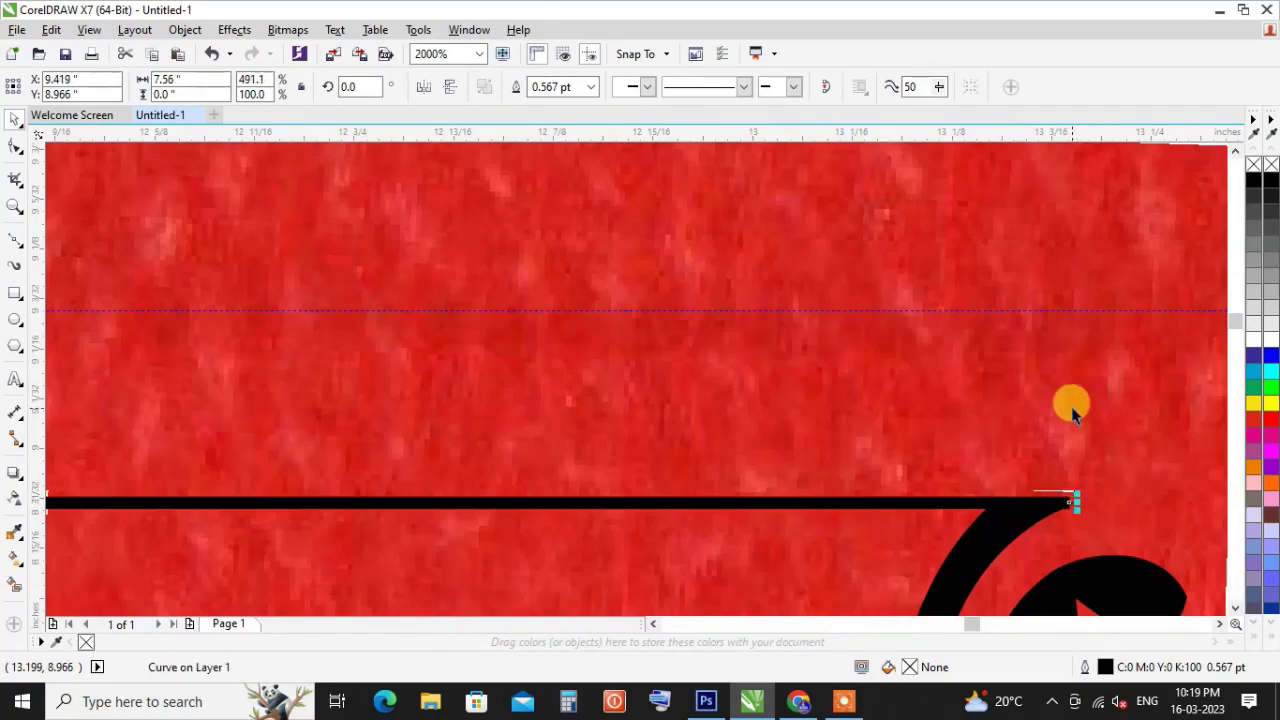
{"action": "scroll", "coordinate": [1078, 410], "scroll_direction": "down", "scroll_amount": 4}
{"action": "scroll", "coordinate": [1078, 410], "scroll_direction": "down", "scroll_amount": 2}
{"action": "scroll", "coordinate": [665, 360], "scroll_direction": "down", "scroll_amount": 1}
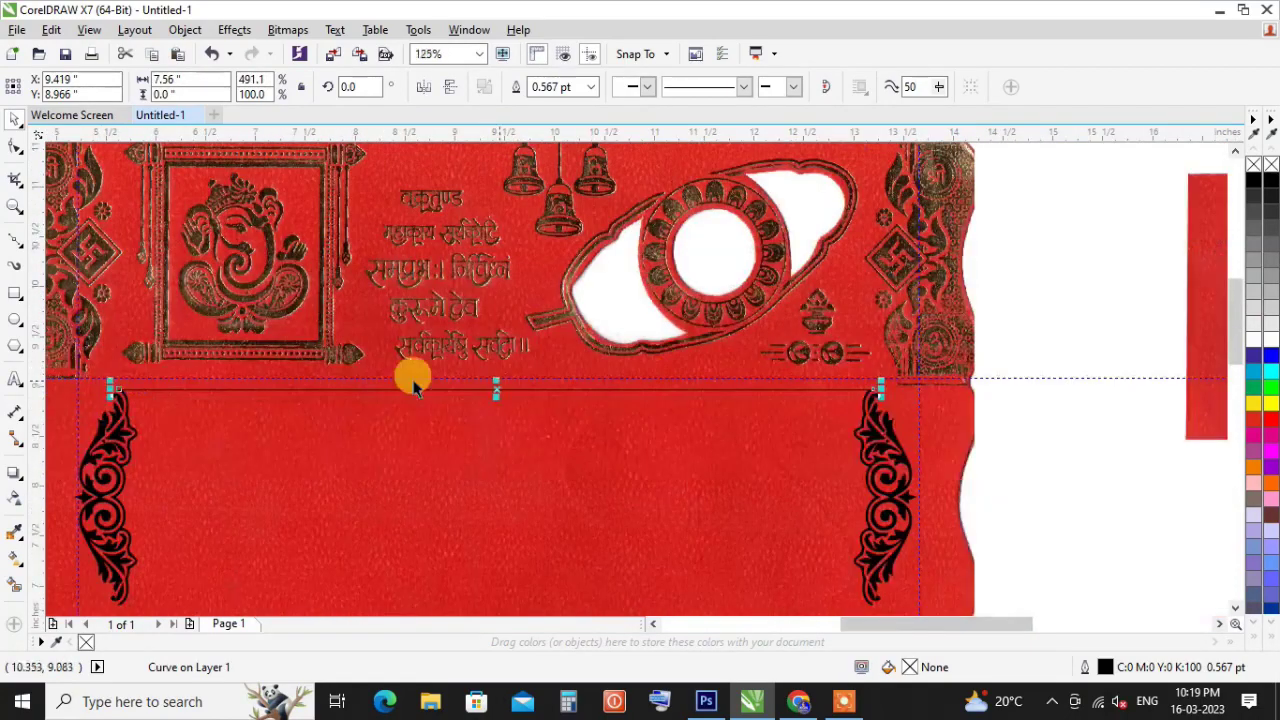
Extend the line's left end to the very tip of the left ornament, for a total length of about 7.578 inches.
{"action": "scroll", "coordinate": [62, 390], "scroll_direction": "up", "scroll_amount": 3}
{"action": "scroll", "coordinate": [371, 443], "scroll_direction": "up", "scroll_amount": 2}
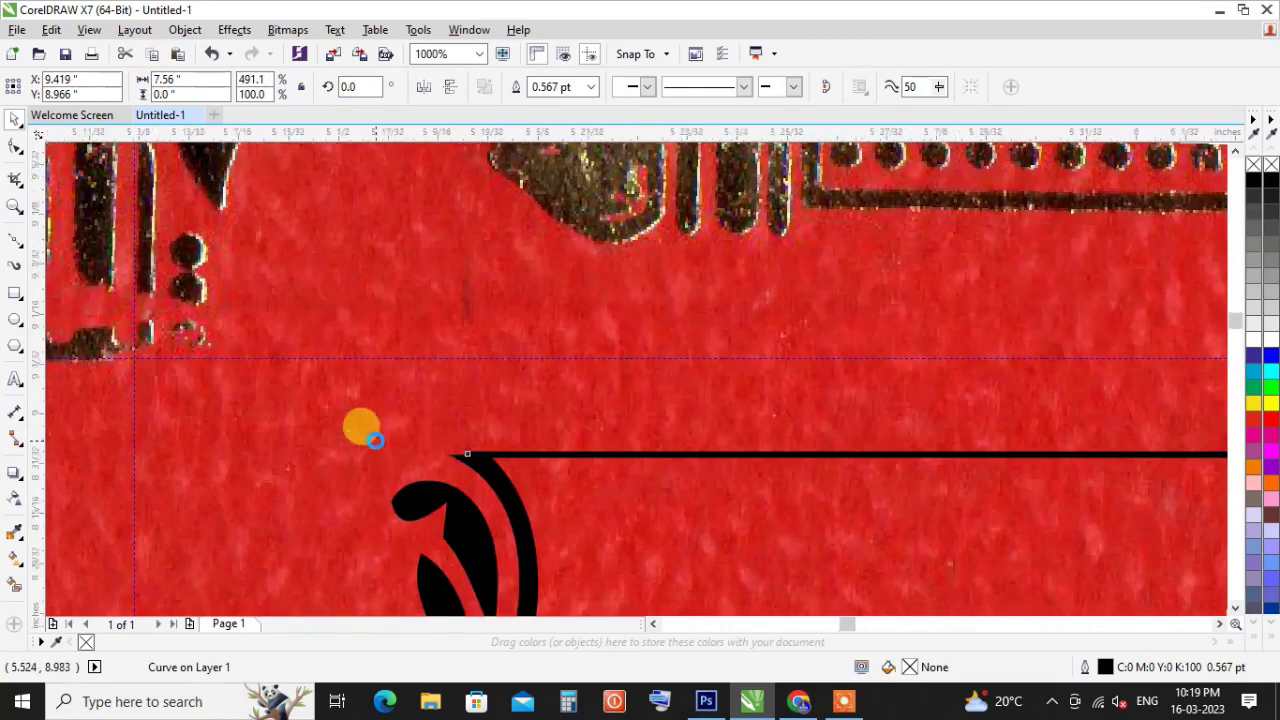
{"action": "scroll", "coordinate": [722, 460], "scroll_direction": "up", "scroll_amount": 3}
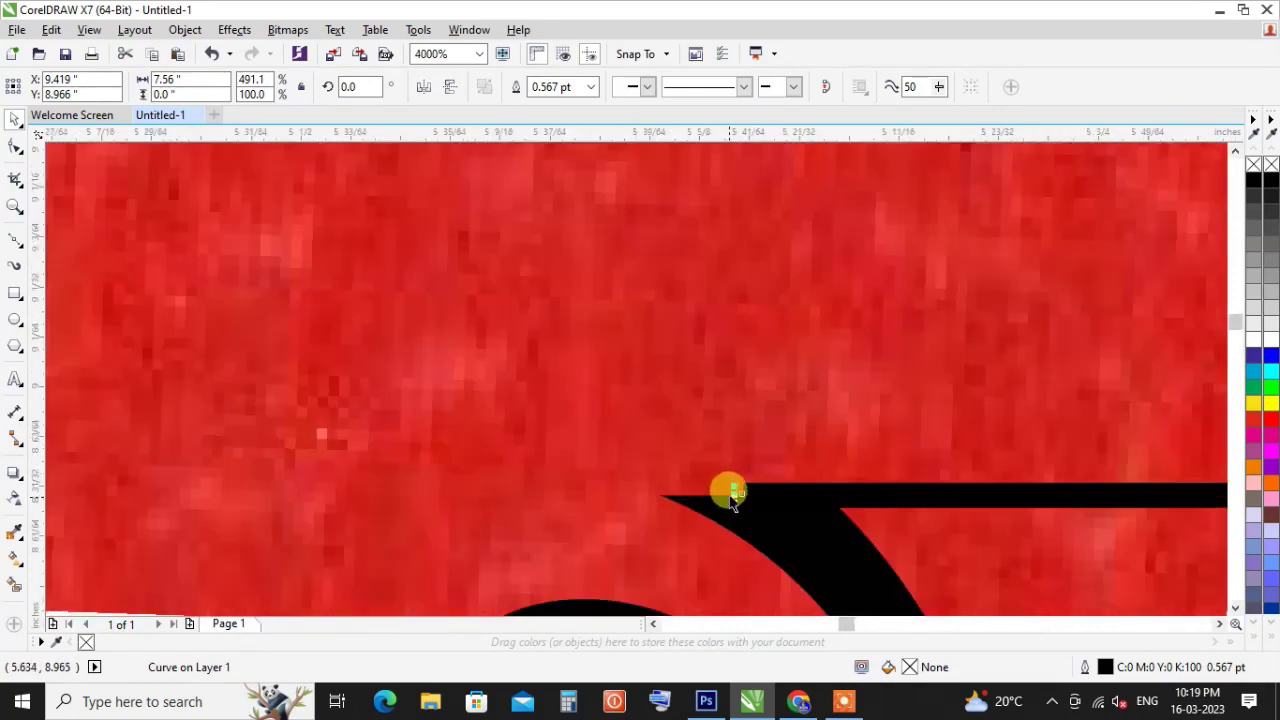
{"action": "left_click_drag", "start_coordinate": [733, 495], "coordinate": [678, 497]}
{"action": "scroll", "coordinate": [397, 366], "scroll_direction": "down", "scroll_amount": 5}
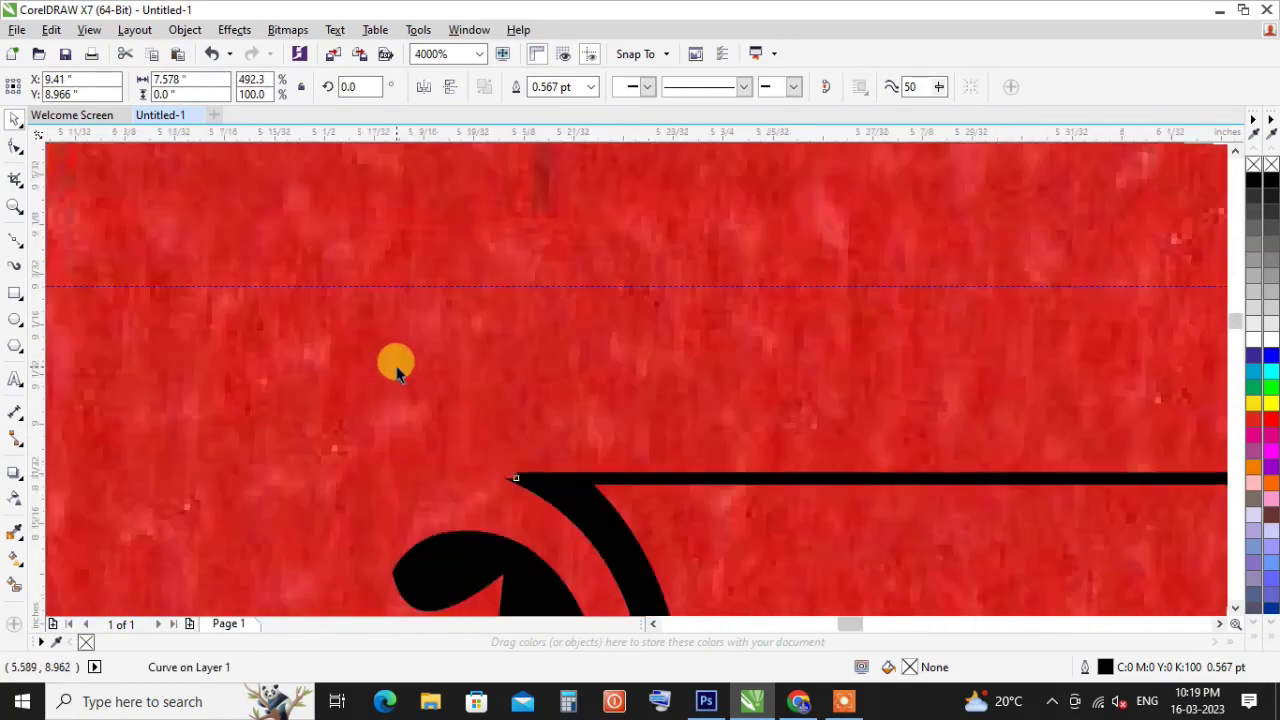
{"action": "scroll", "coordinate": [362, 334], "scroll_direction": "down", "scroll_amount": 3}
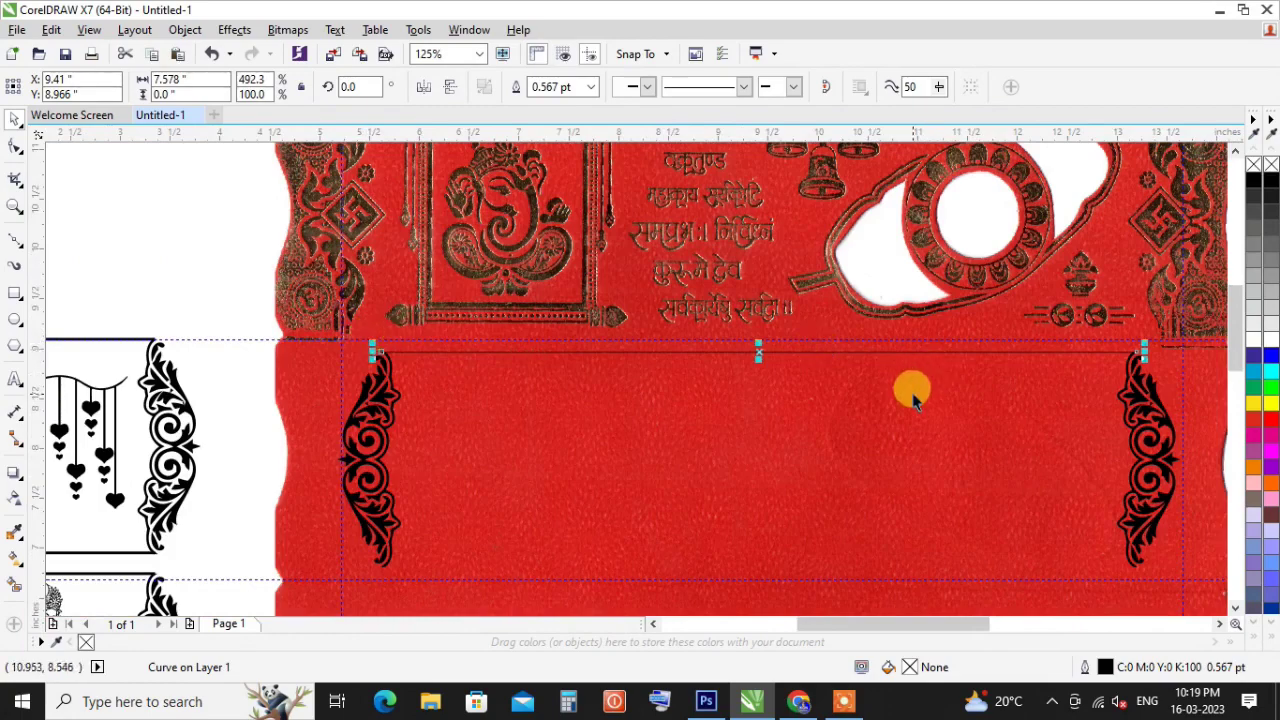
Set the panel's upper border line to a 2.0 pt outline, with Behind fill and Scale with object enabled.
{"action": "left_click", "coordinate": [733, 347]}
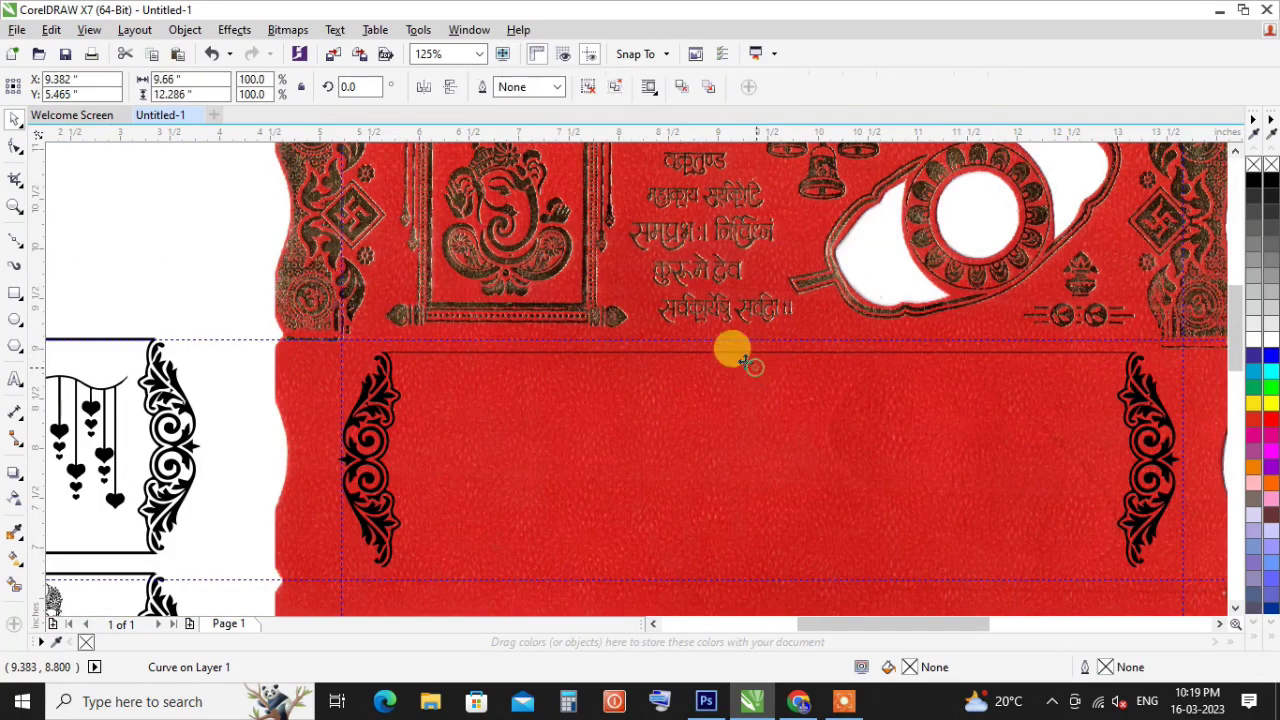
{"action": "key", "text": "Escape"}
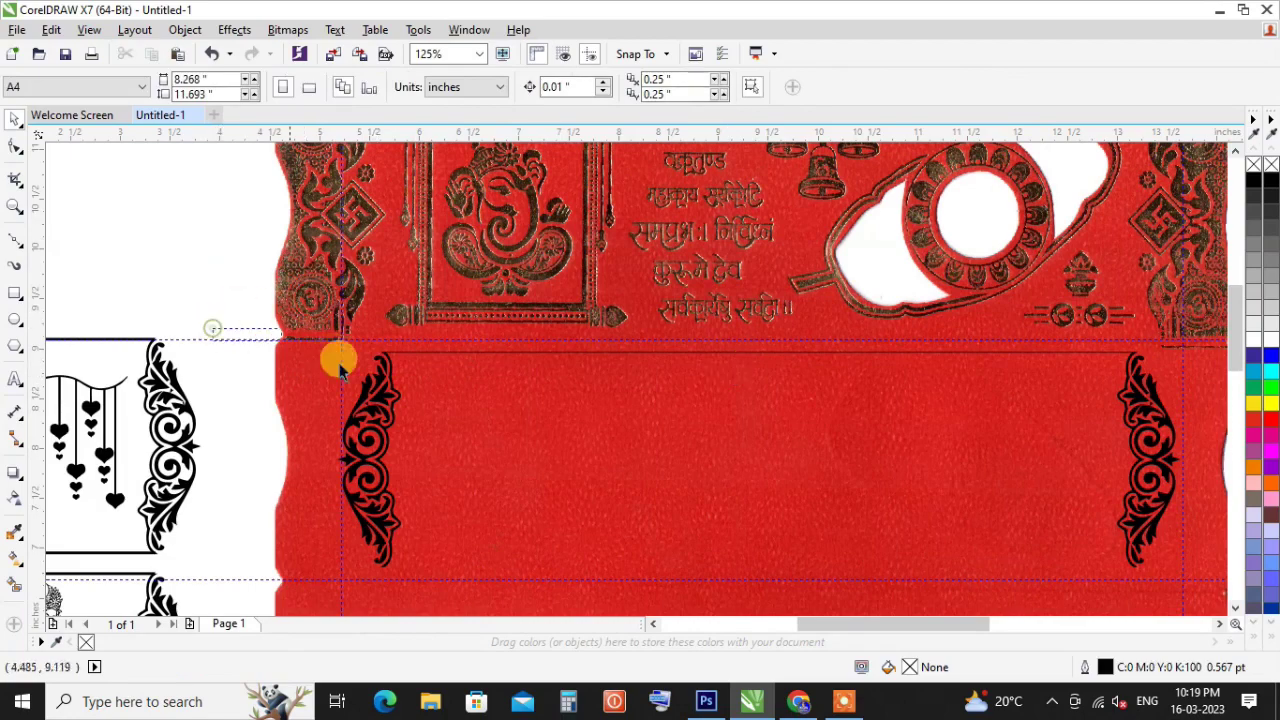
{"action": "scroll", "coordinate": [883, 414], "scroll_direction": "right", "scroll_amount": 3}
{"action": "left_click", "coordinate": [705, 342]}
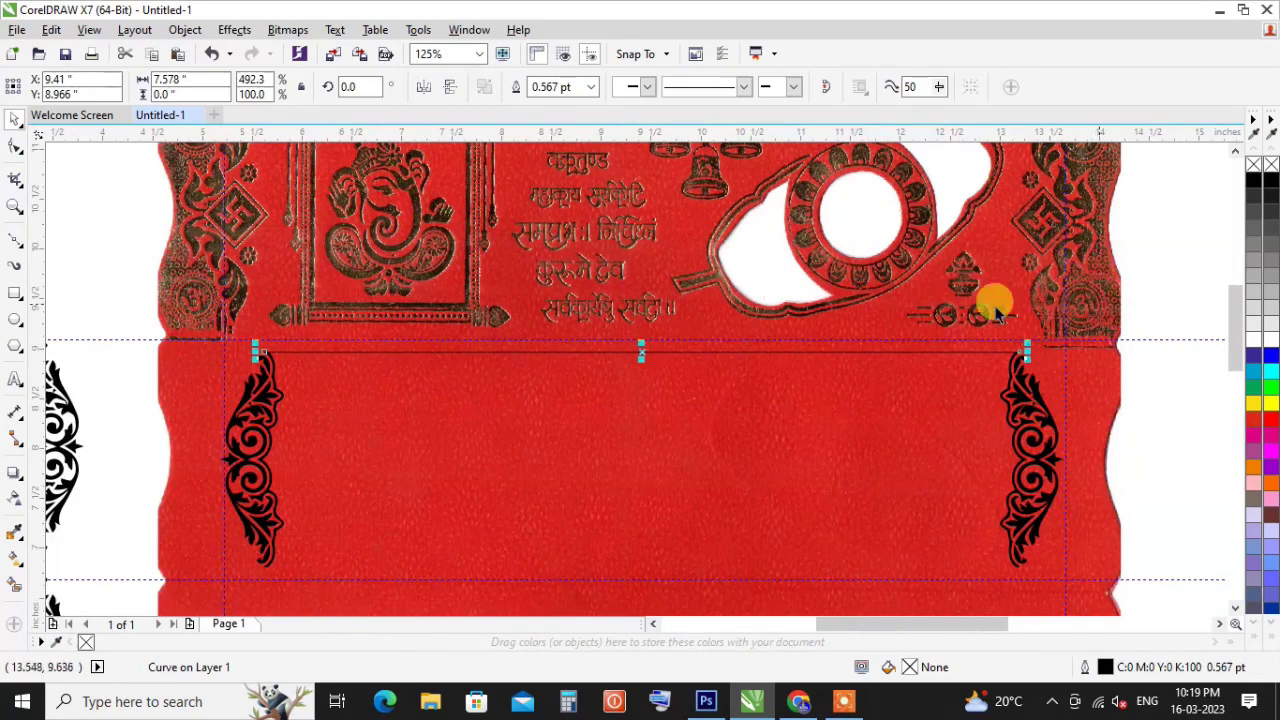
{"action": "double_click", "coordinate": [1104, 667]}
{"action": "left_click_drag", "start_coordinate": [553, 147], "coordinate": [923, 137]}
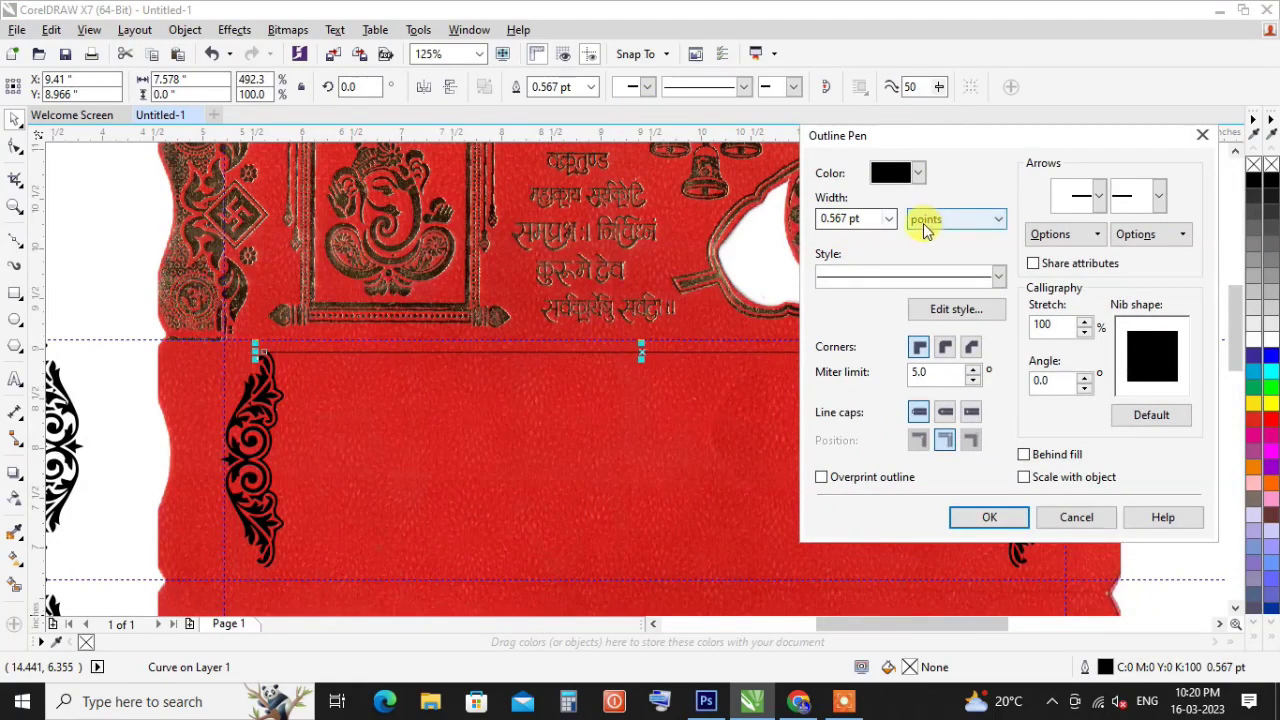
{"action": "left_click", "coordinate": [996, 221]}
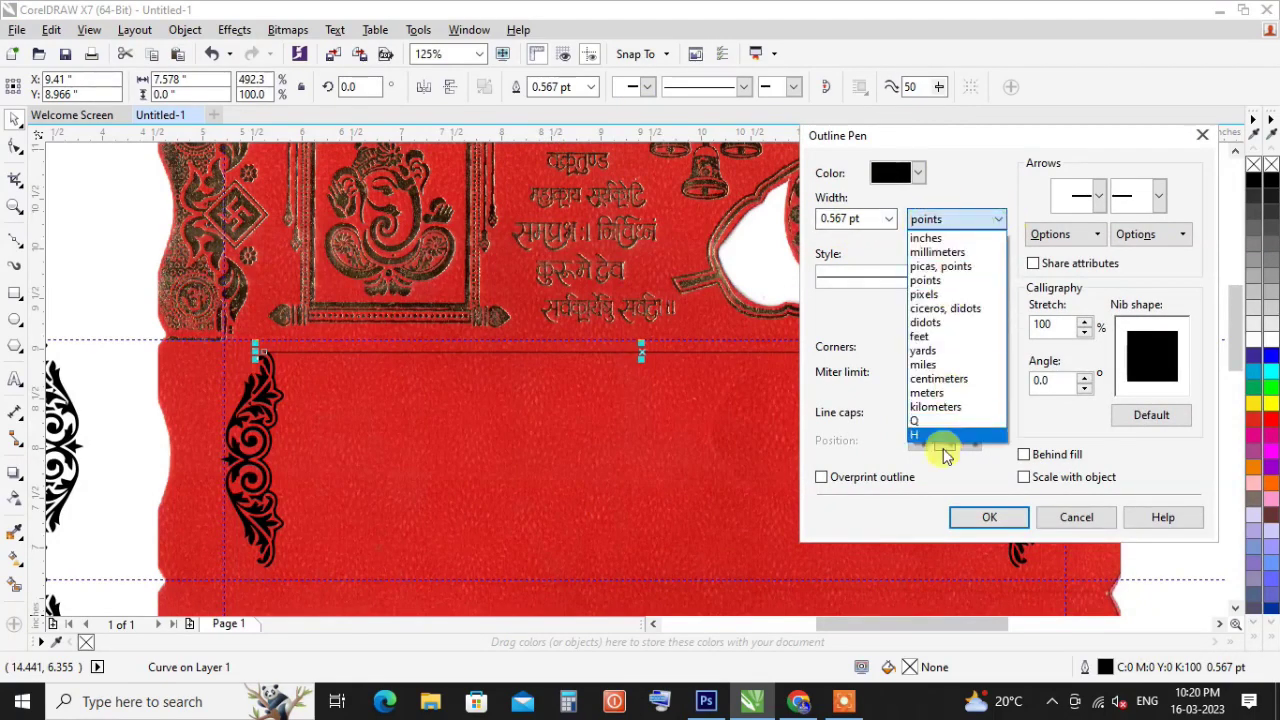
{"action": "left_click", "coordinate": [925, 282]}
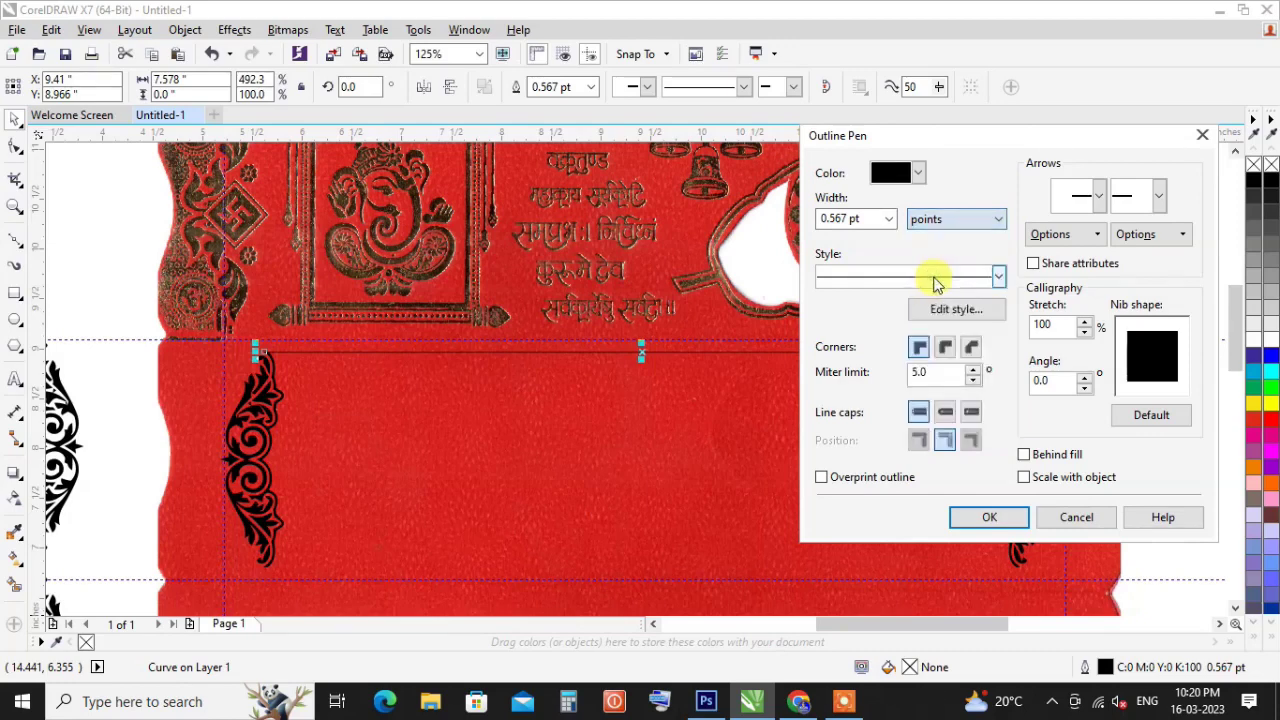
{"action": "left_click", "coordinate": [892, 220]}
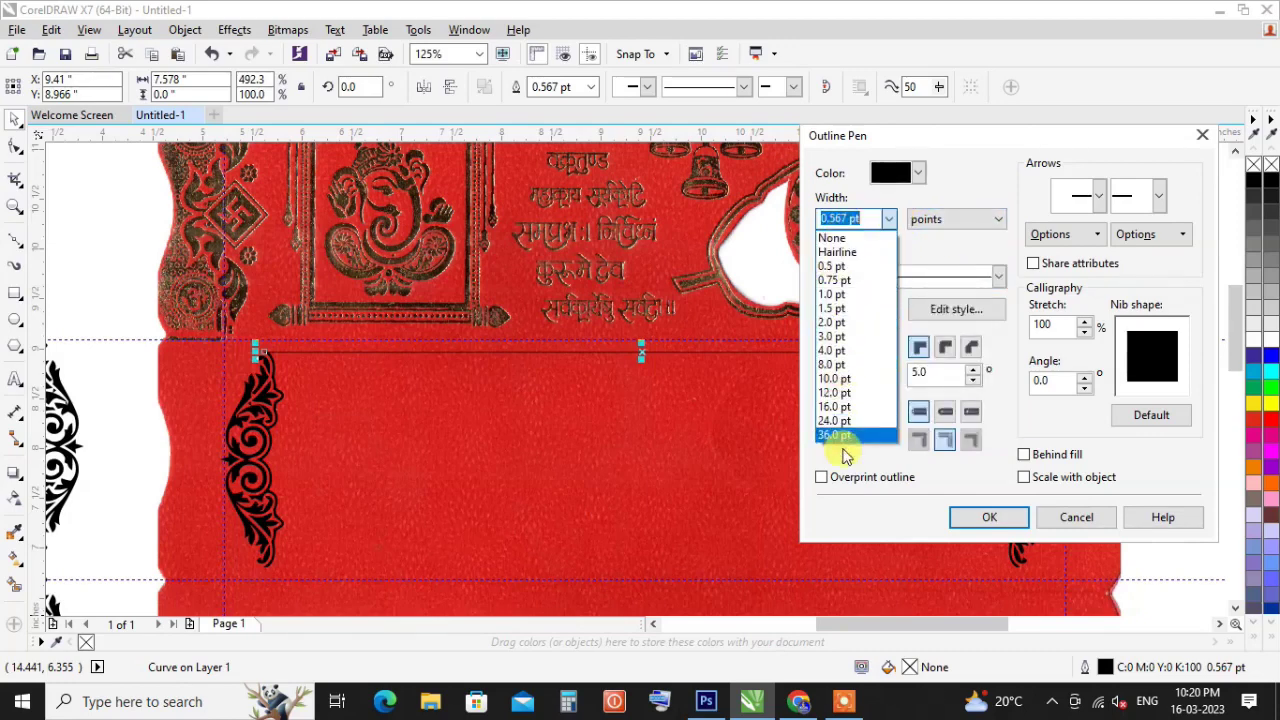
{"action": "left_click", "coordinate": [830, 322]}
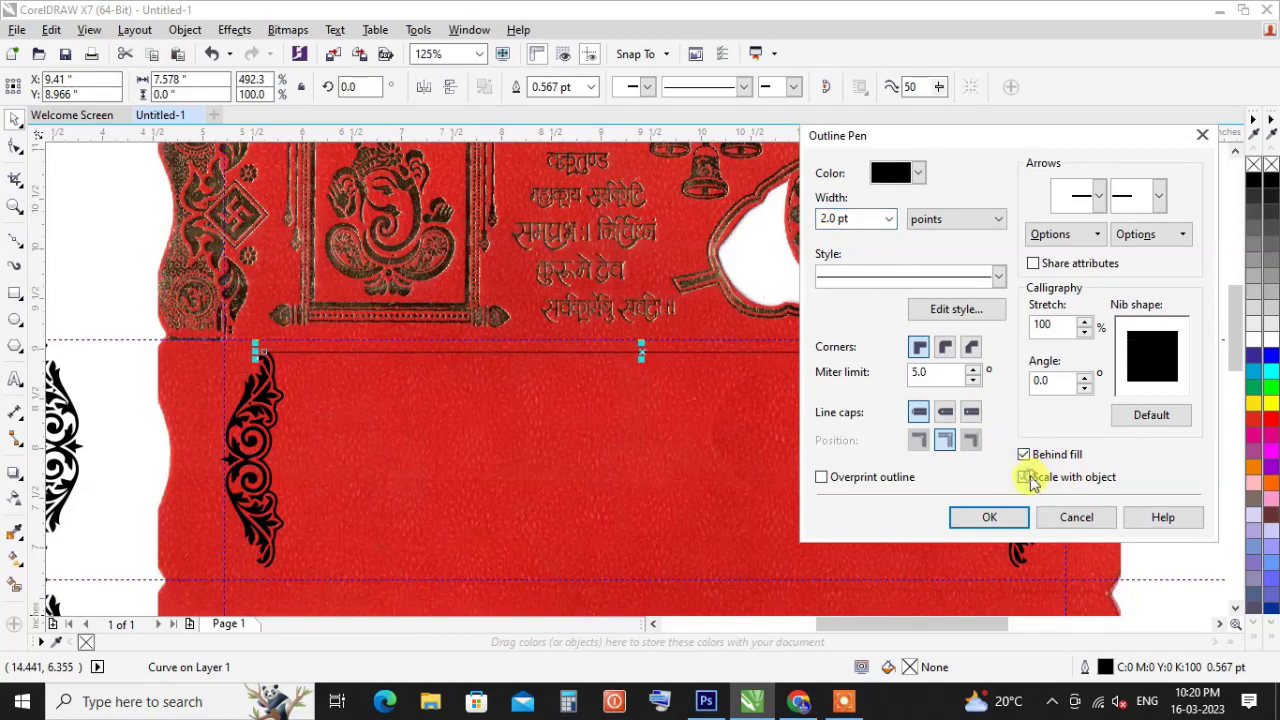
{"action": "left_click", "coordinate": [1001, 517]}
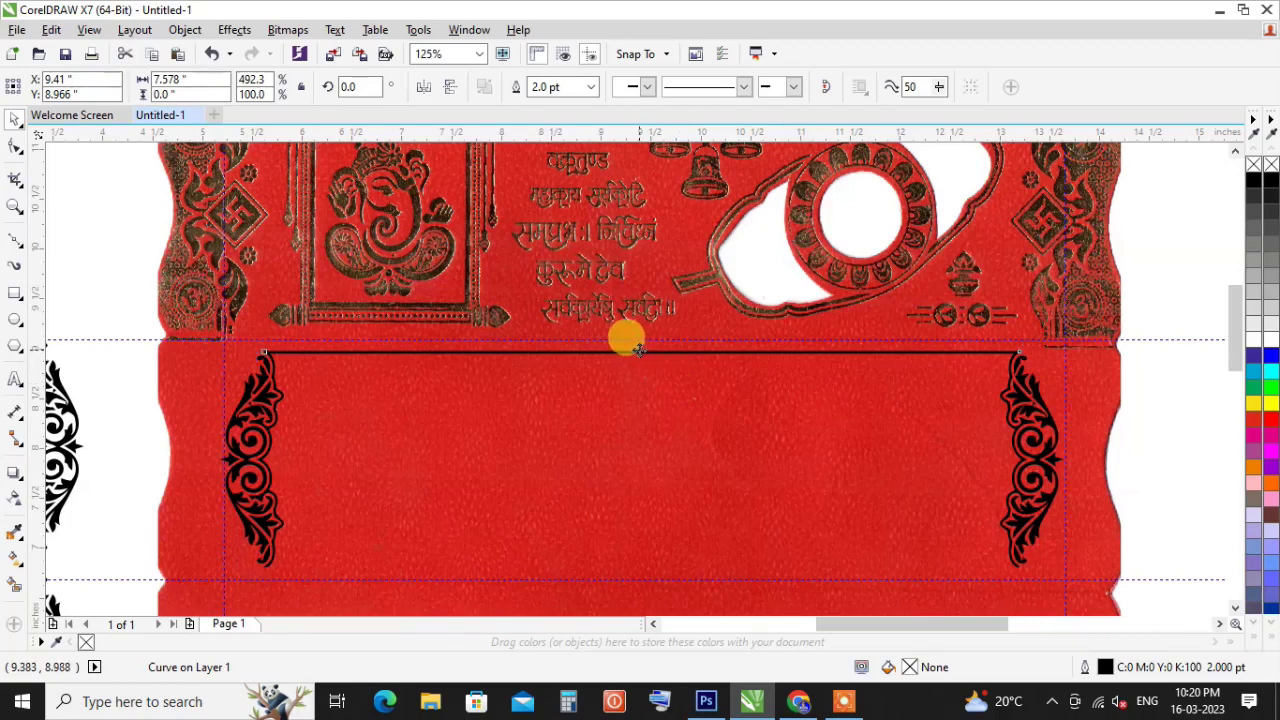
Copy the border line straight down to the ornaments' lower tips, at Y 6.807 inches, and deselect it.
{"action": "left_click_drag", "start_coordinate": [638, 349], "coordinate": [640, 567]}
{"action": "scroll", "coordinate": [263, 566], "scroll_direction": "up", "scroll_amount": 5}
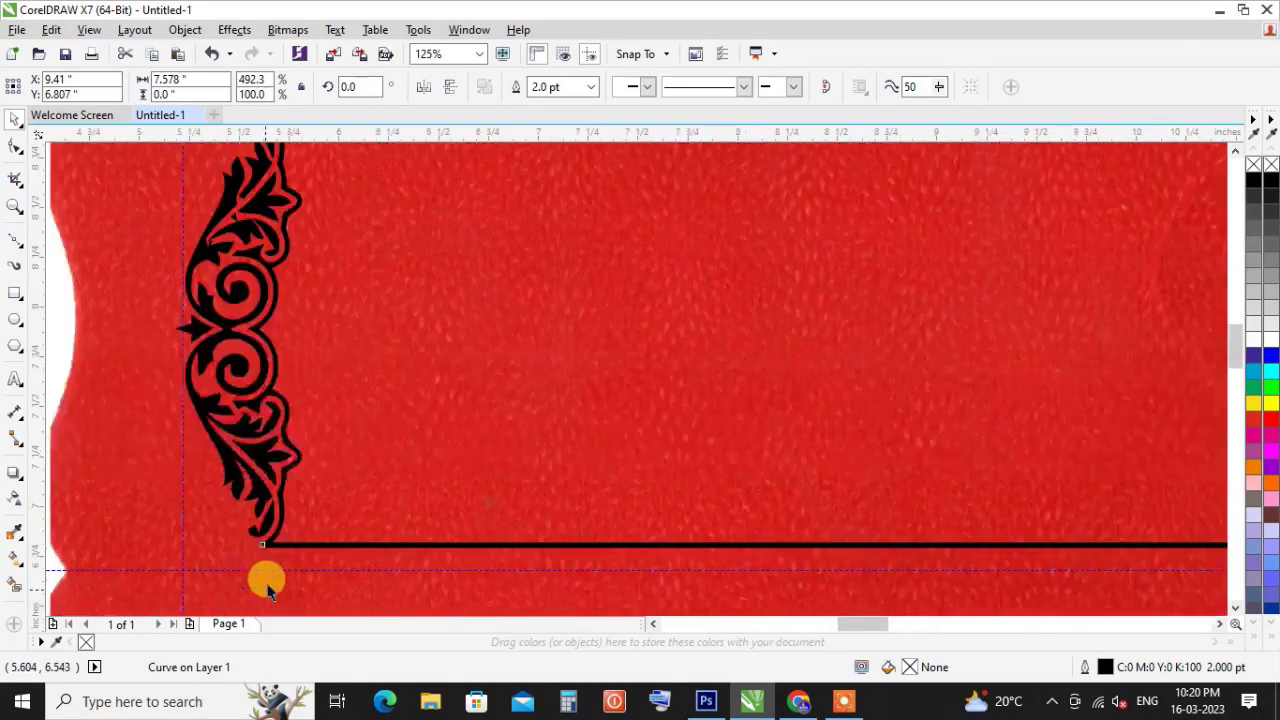
{"action": "scroll", "coordinate": [250, 414], "scroll_direction": "down", "scroll_amount": 5}
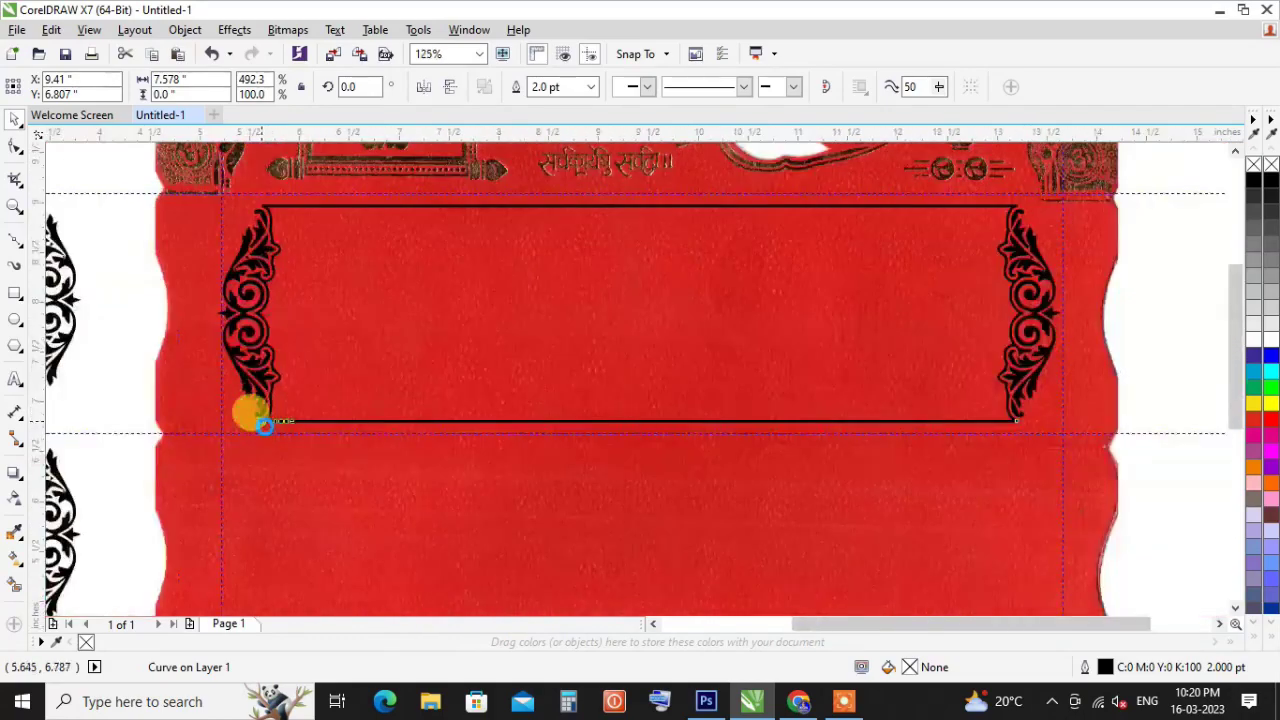
{"action": "scroll", "coordinate": [268, 428], "scroll_direction": "down", "scroll_amount": 1}
{"action": "left_click", "coordinate": [800, 363]}
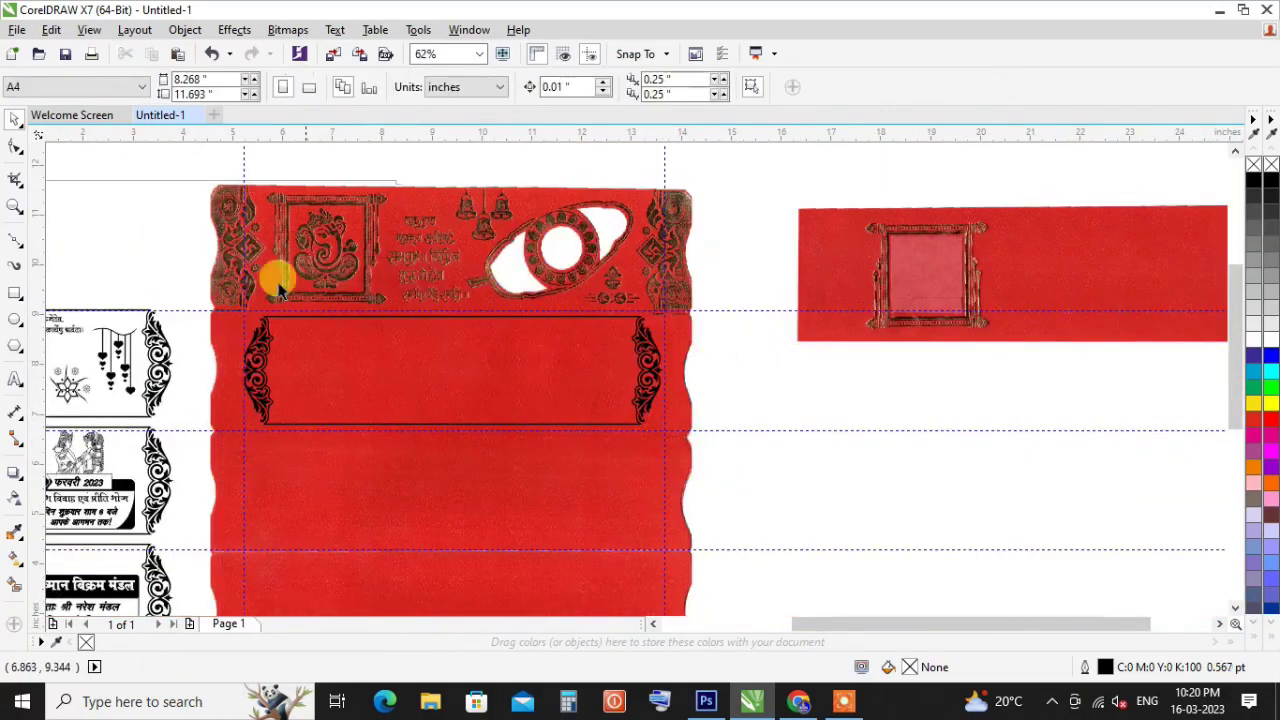
Group the first blank panel's two side ornaments and two border lines into one object.
{"action": "left_click_drag", "start_coordinate": [198, 287], "coordinate": [677, 447]}
{"action": "scroll", "coordinate": [677, 447], "scroll_direction": "down", "scroll_amount": 2}
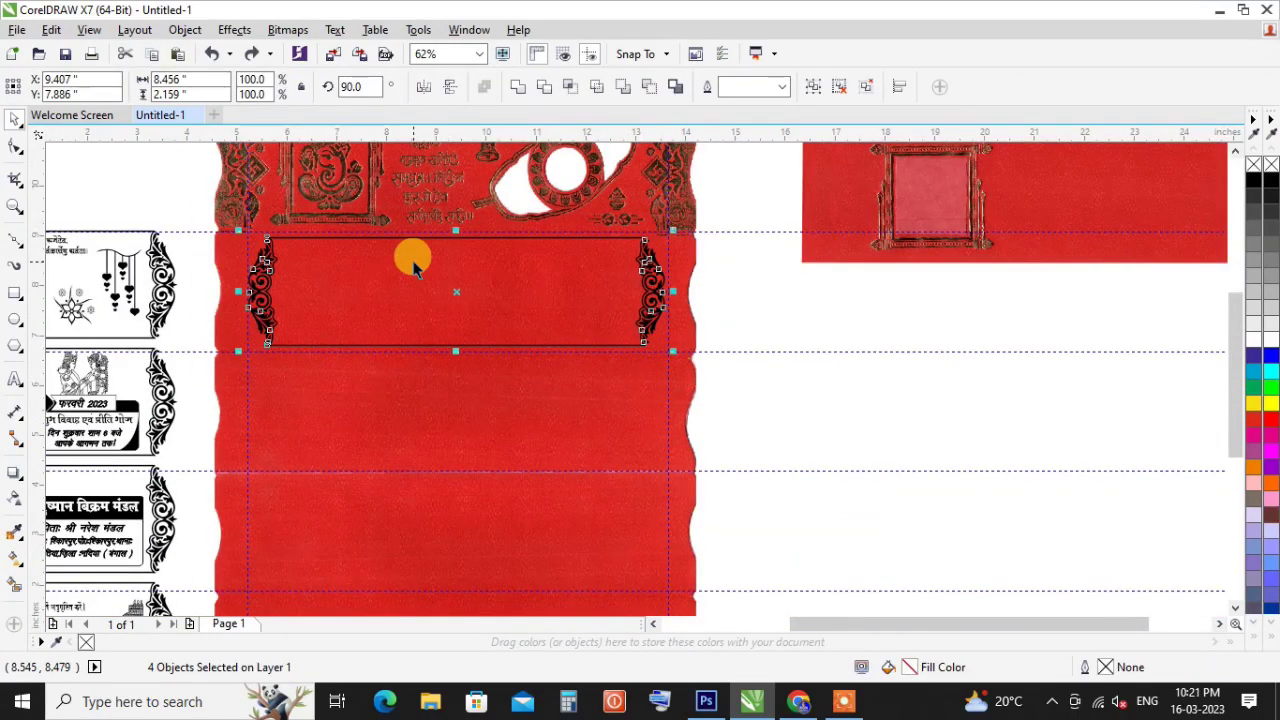
{"action": "key", "text": "ctrl+g"}
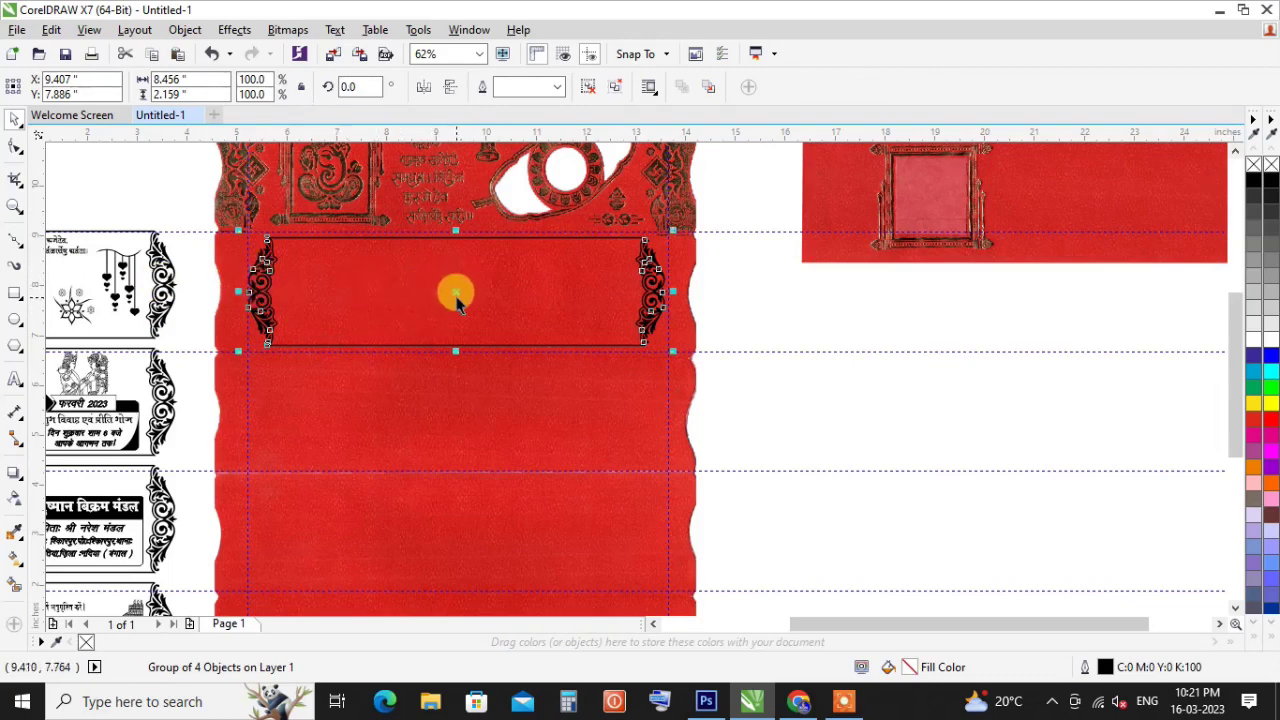
Copy the grouped border straight down to Y 5.48 inches and repeat the copy twice to fill the two lower panels.
{"action": "left_click_drag", "start_coordinate": [457, 291], "coordinate": [453, 411]}
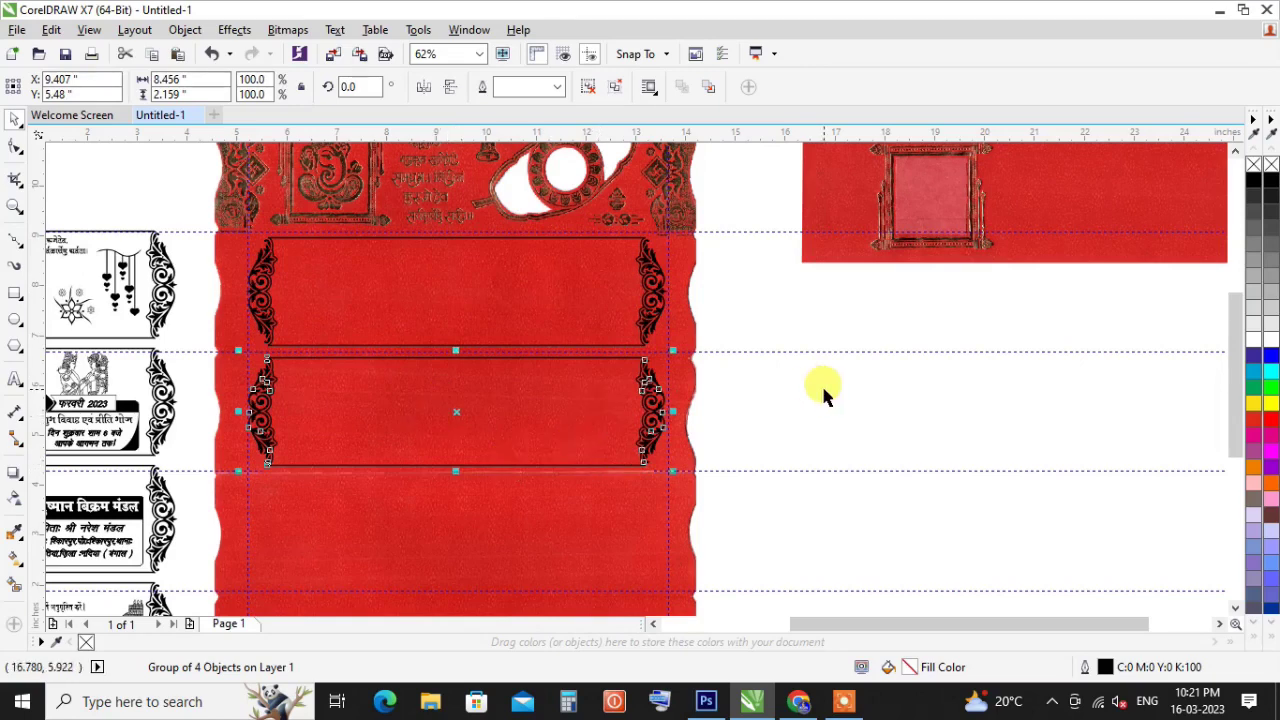
{"action": "key", "text": "ctrl+r"}
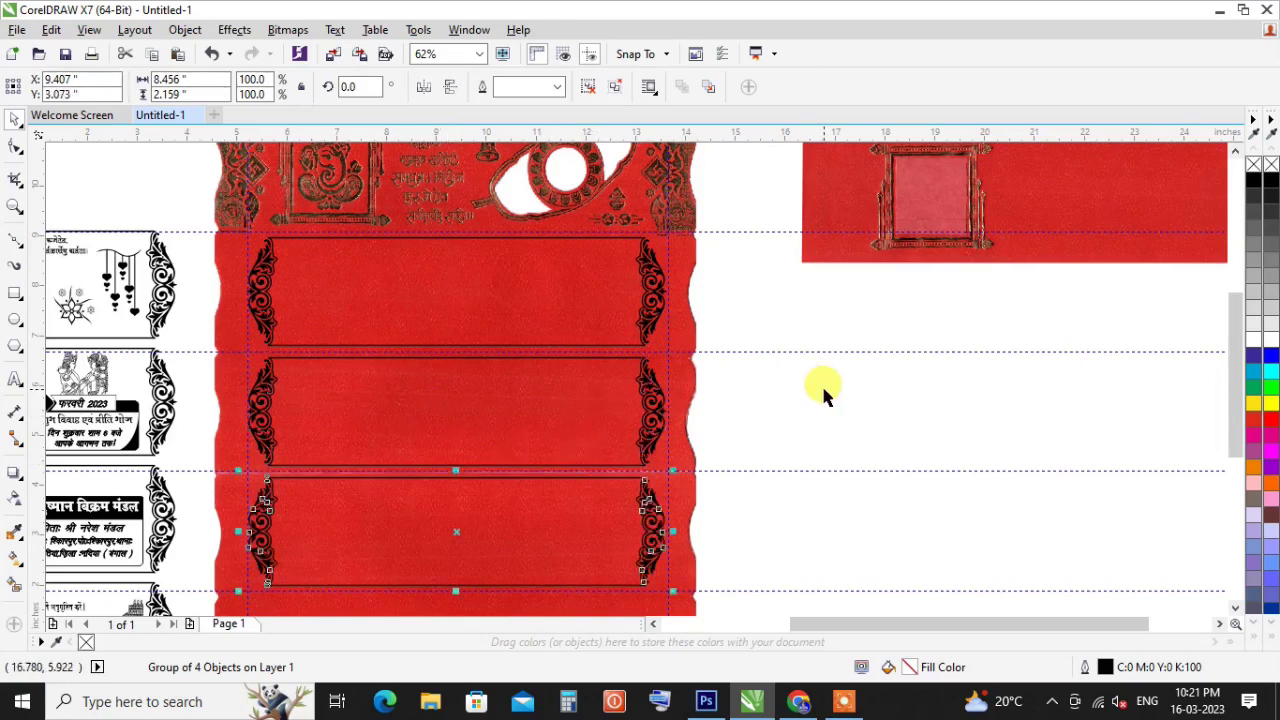
{"action": "key", "text": "ctrl+r"}
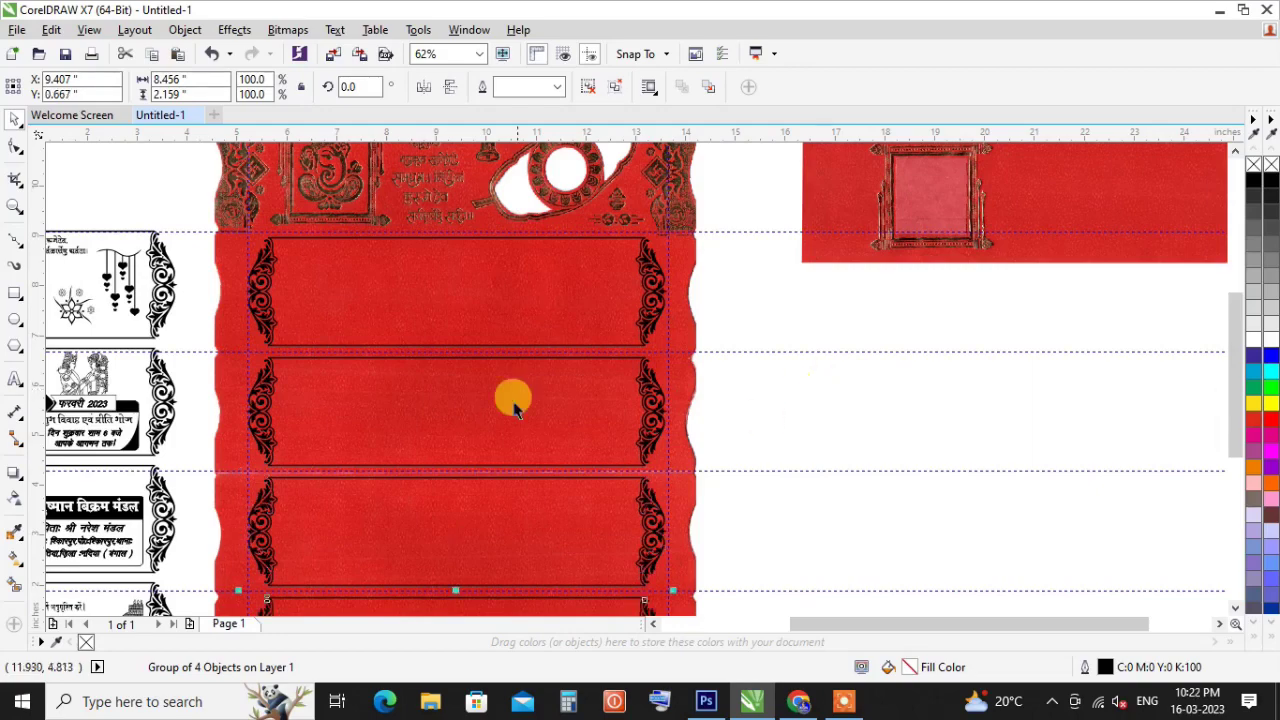
{"action": "left_click_drag", "start_coordinate": [1230, 336], "coordinate": [1240, 395]}
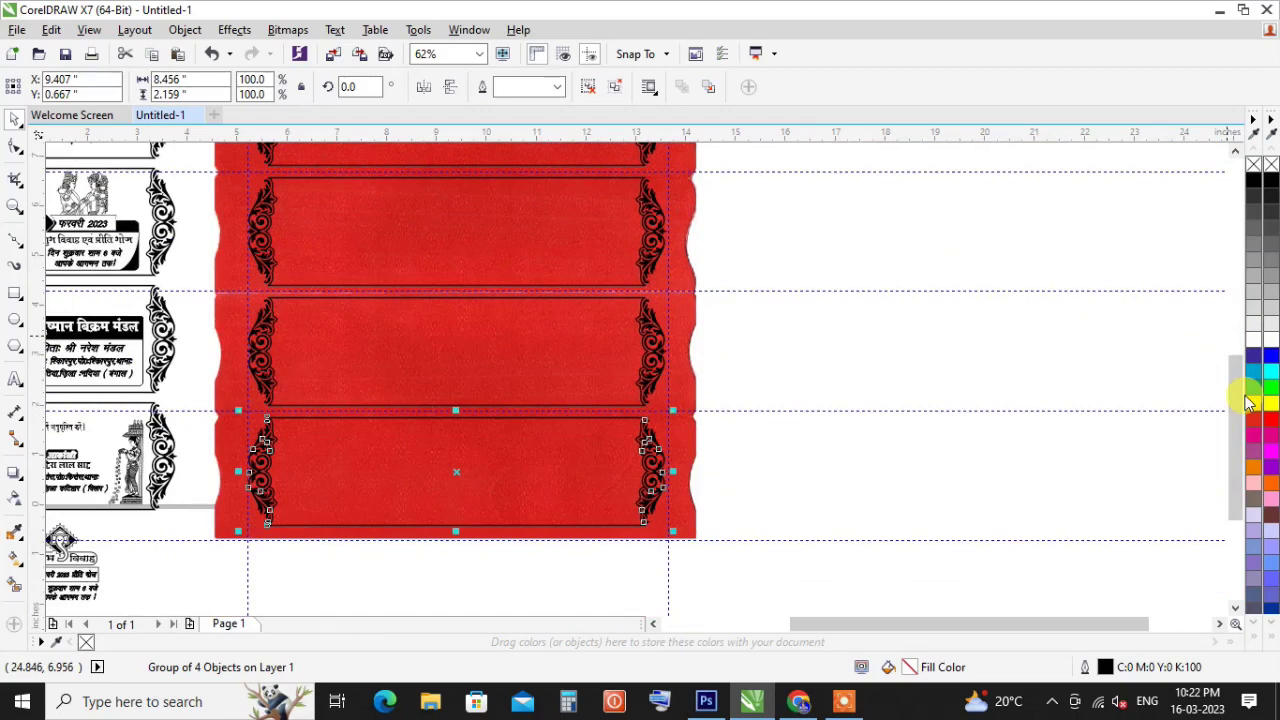
{"action": "left_click_drag", "start_coordinate": [666, 514], "coordinate": [323, 535]}
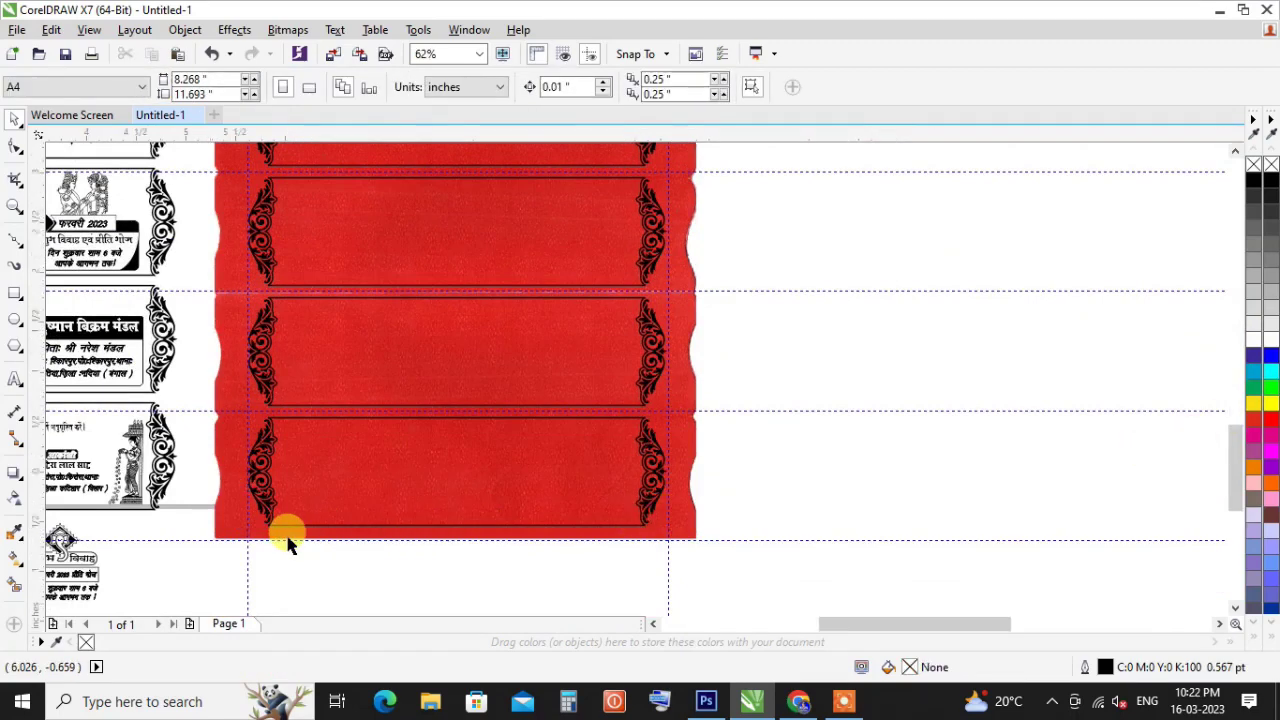
{"action": "scroll", "coordinate": [290, 535], "scroll_direction": "up", "scroll_amount": 3}
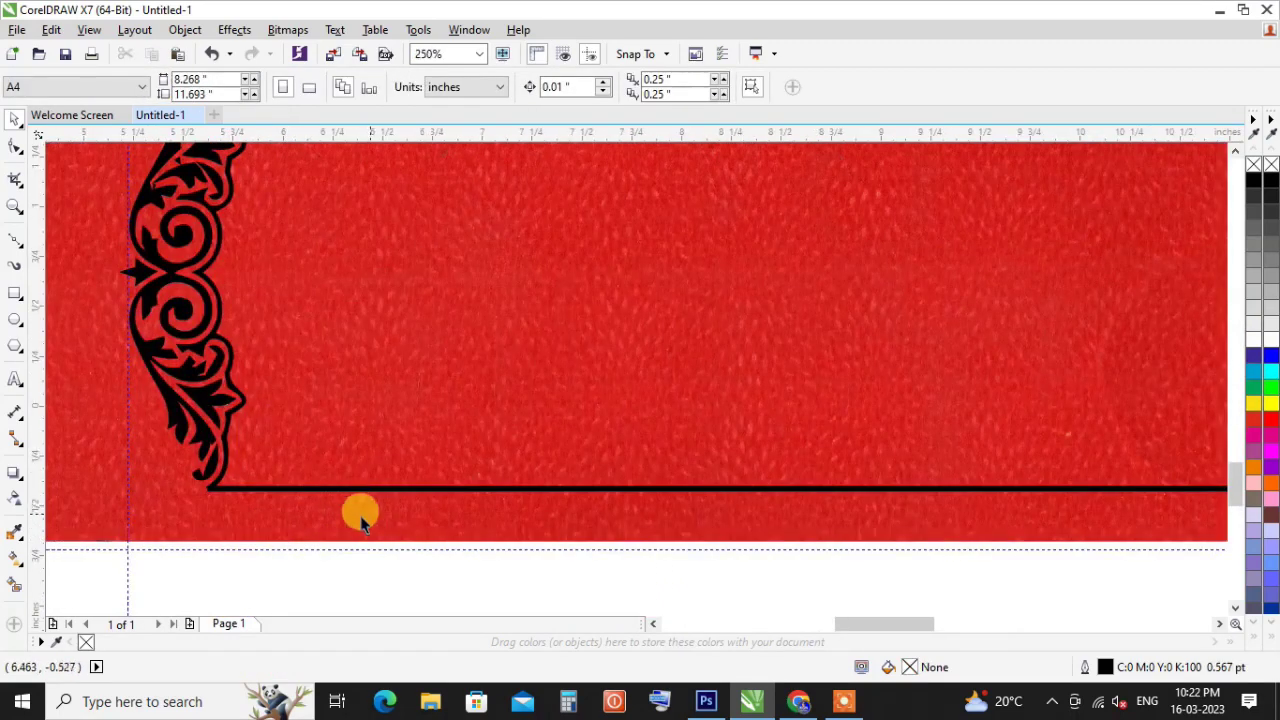
{"action": "scroll", "coordinate": [291, 517], "scroll_direction": "down", "scroll_amount": 2}
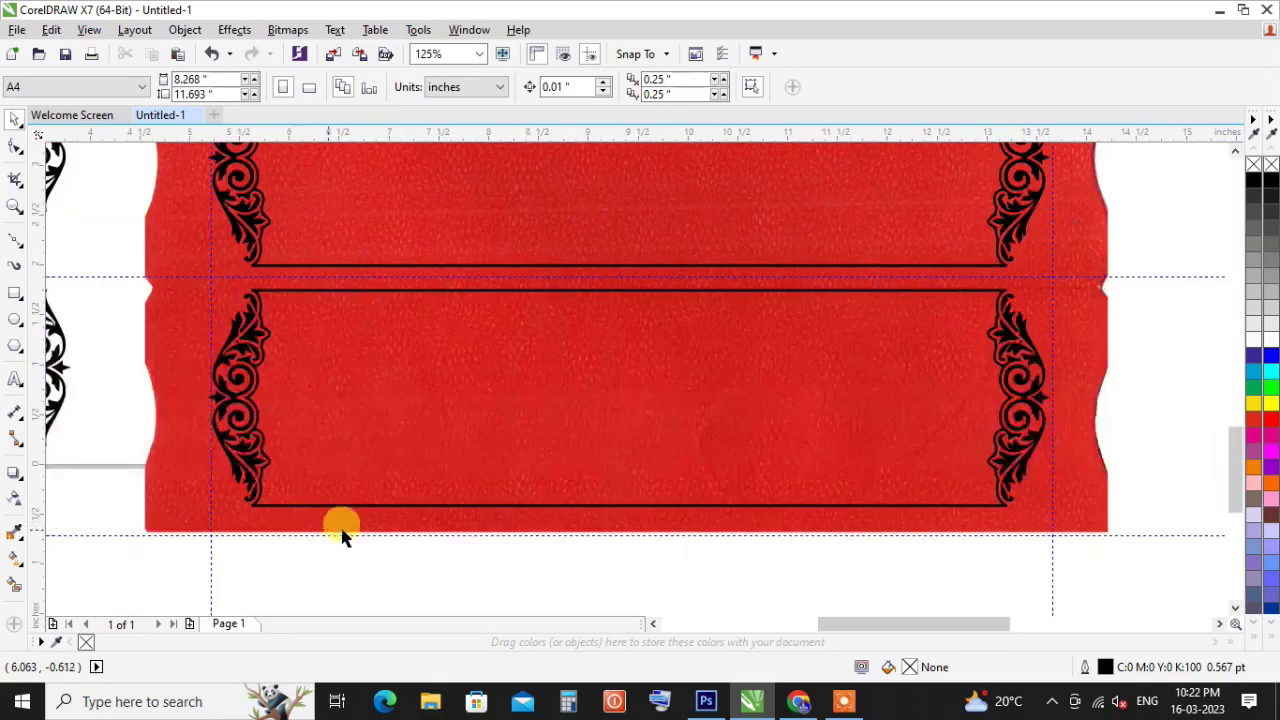
{"action": "scroll", "coordinate": [317, 547], "scroll_direction": "down", "scroll_amount": 1}
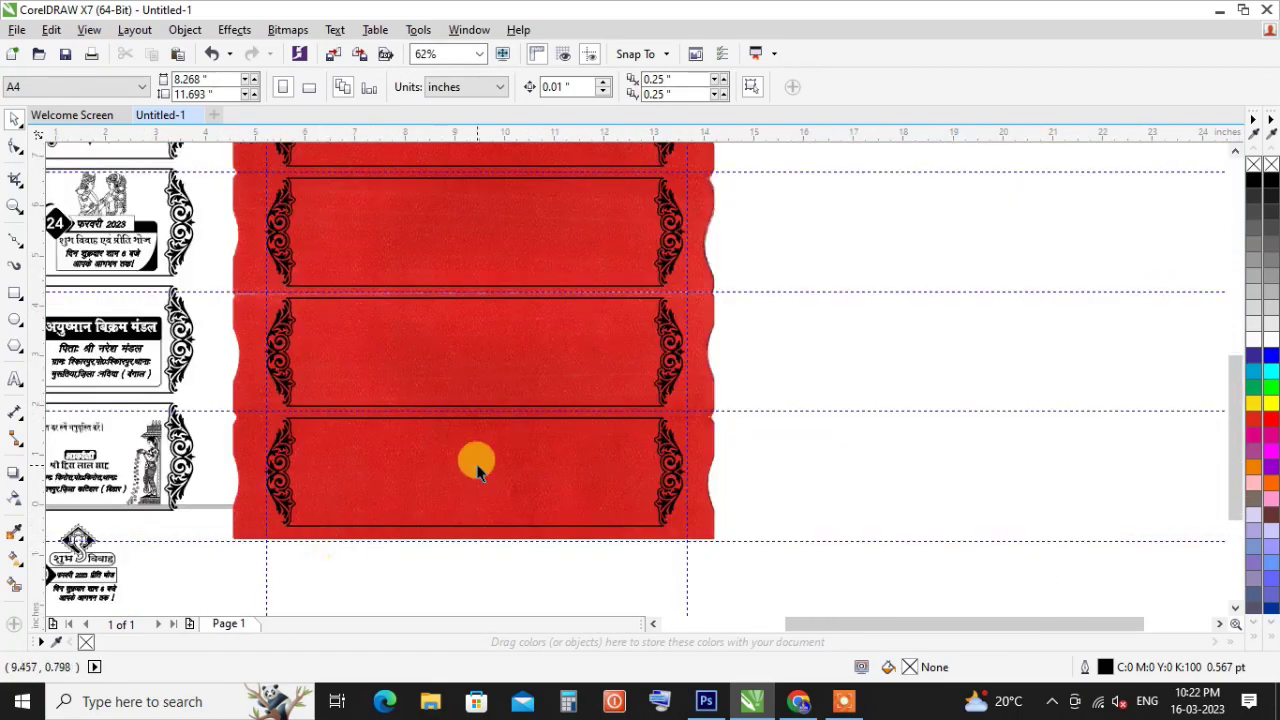
Select all four panel borders on the red card, group them together, and deselect the group.
{"action": "left_click", "coordinate": [1235, 150]}
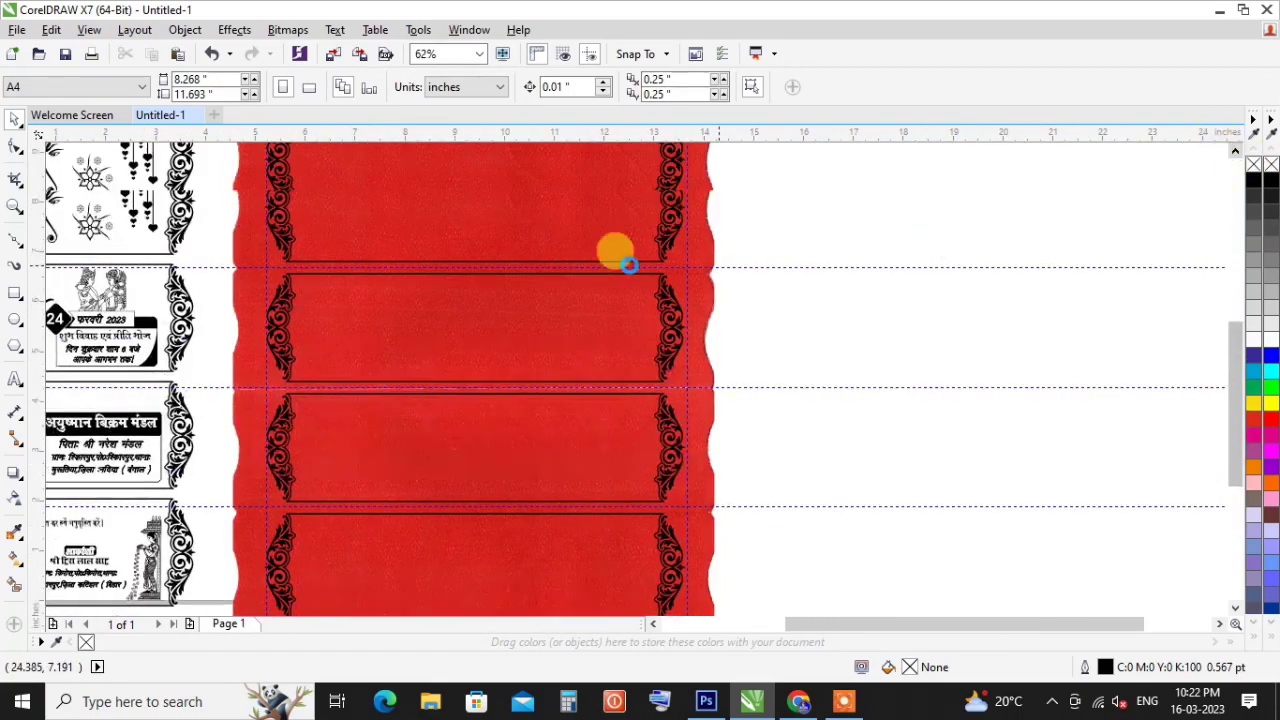
{"action": "scroll", "coordinate": [624, 265], "scroll_direction": "down", "scroll_amount": 1}
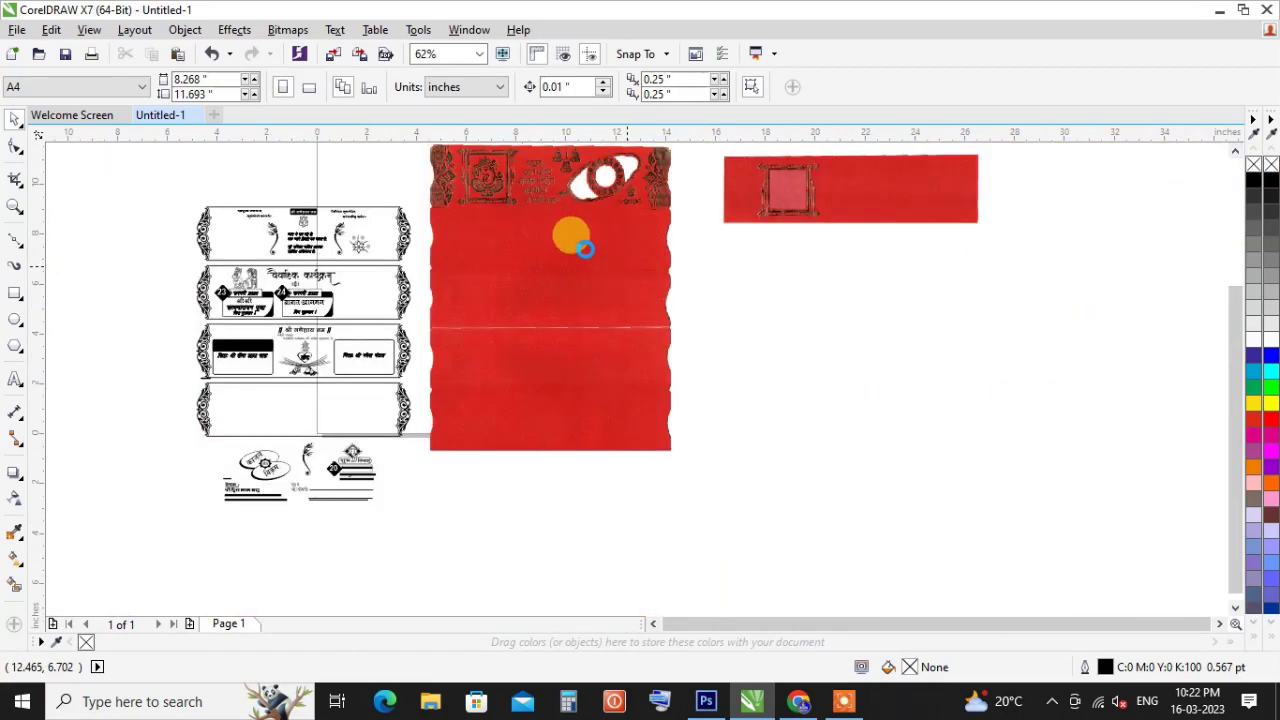
{"action": "left_click", "coordinate": [466, 243]}
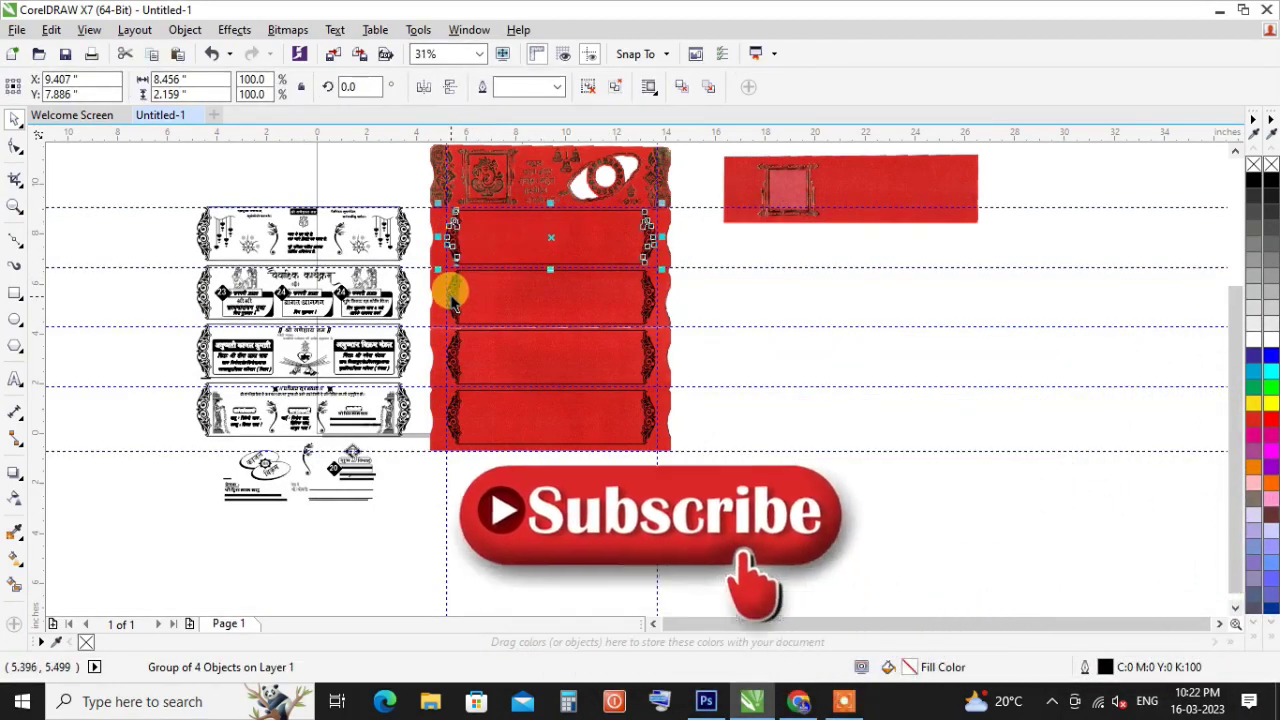
{"action": "left_click", "coordinate": [453, 297], "text": "shift"}
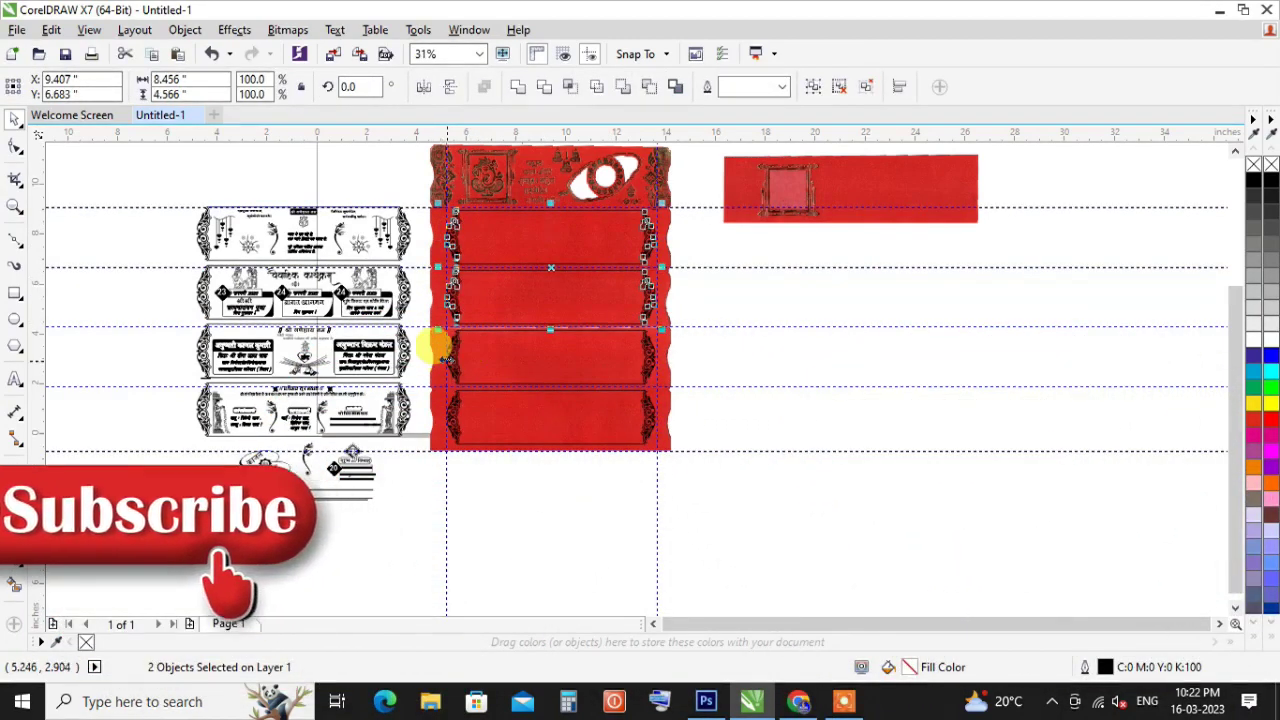
{"action": "left_click", "coordinate": [455, 362], "text": "shift"}
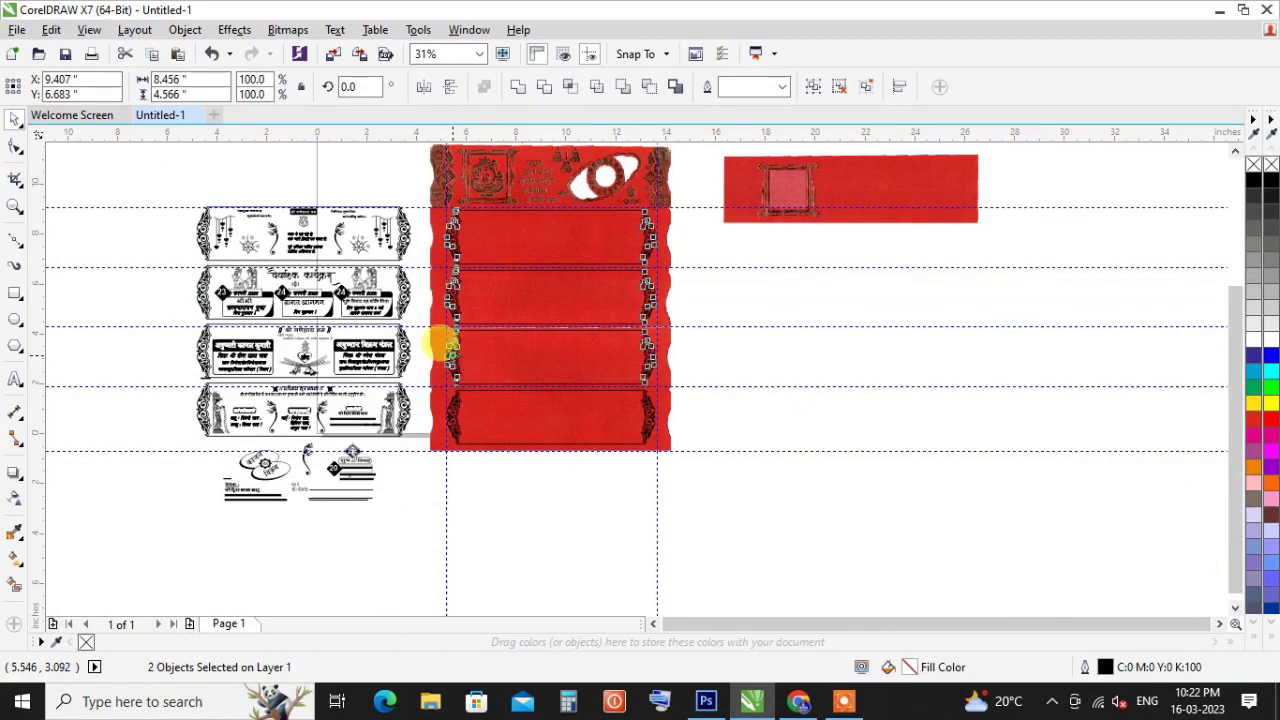
{"action": "left_click", "coordinate": [452, 415], "text": "shift"}
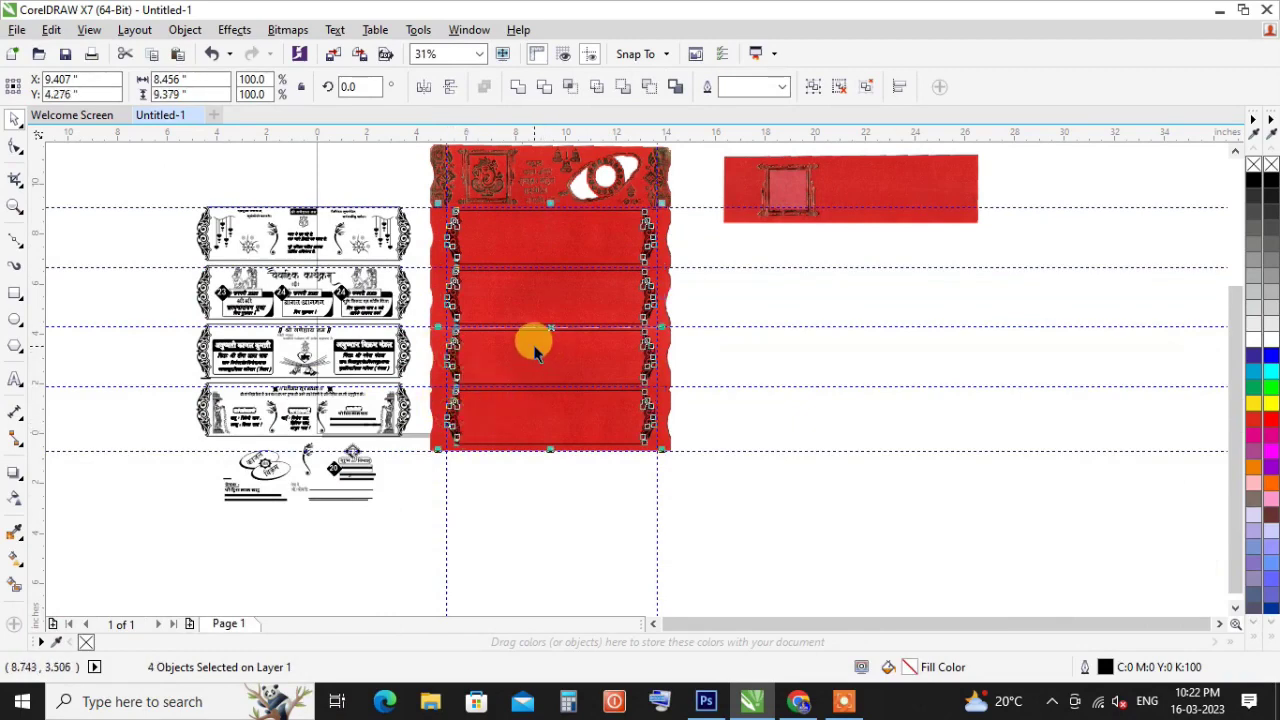
{"action": "key", "text": "ctrl+g"}
{"action": "left_click", "coordinate": [545, 326]}
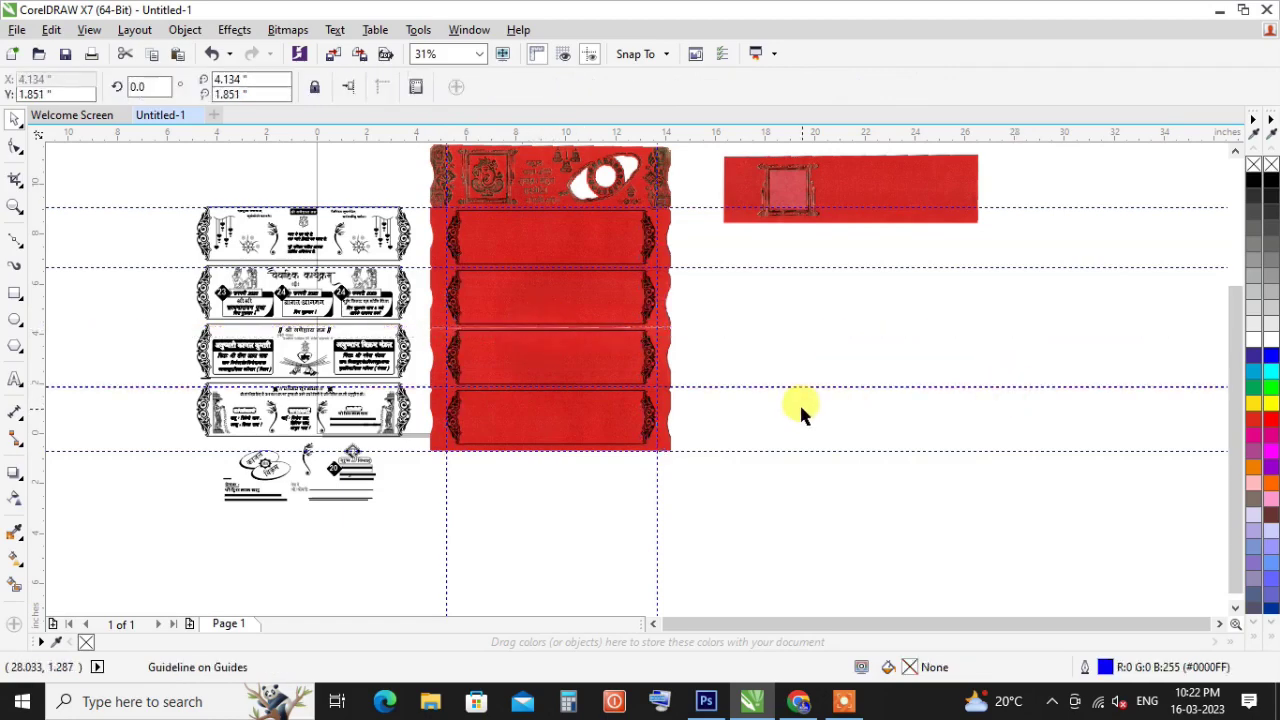
Move the grouped borders off the scanned card to the empty area beneath the separate red strip.
{"action": "left_click", "coordinate": [451, 252]}
{"action": "left_click", "coordinate": [450, 245]}
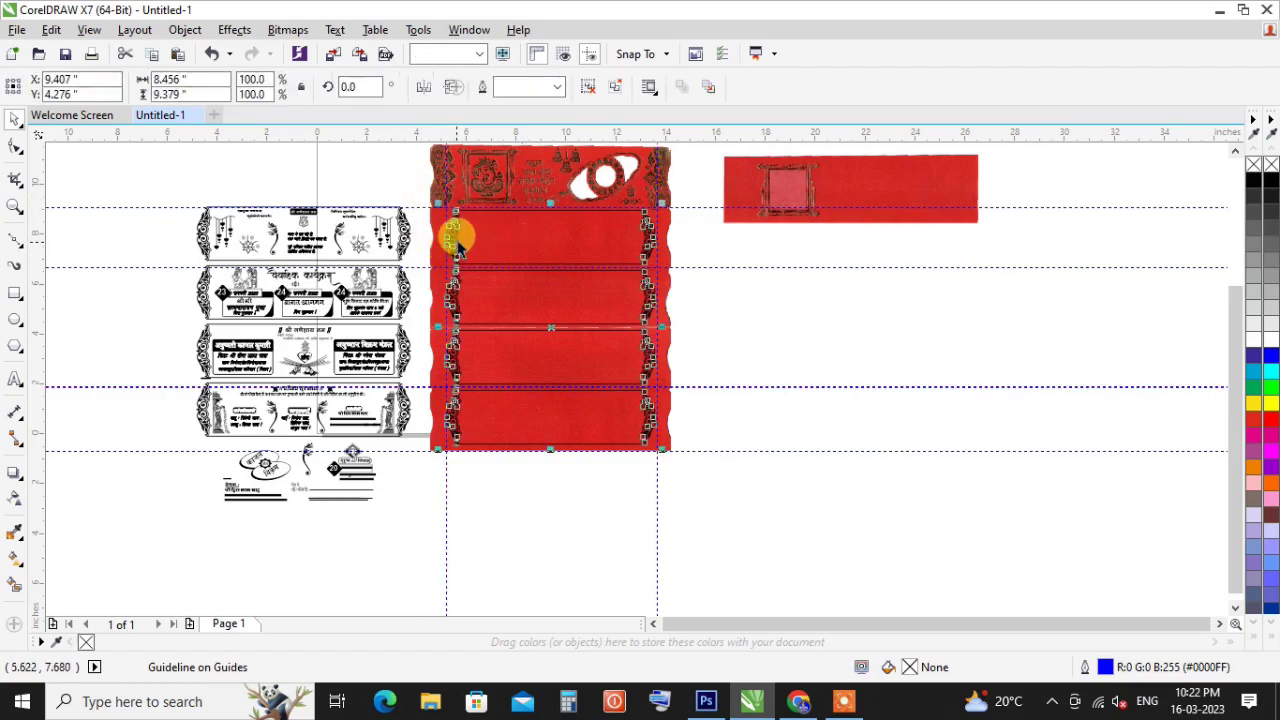
{"action": "left_click_drag", "start_coordinate": [450, 245], "coordinate": [731, 251]}
Delete the large scanned red card with the Ganesha frame from between the old matter and the new borders.
{"action": "left_click", "coordinate": [491, 428]}
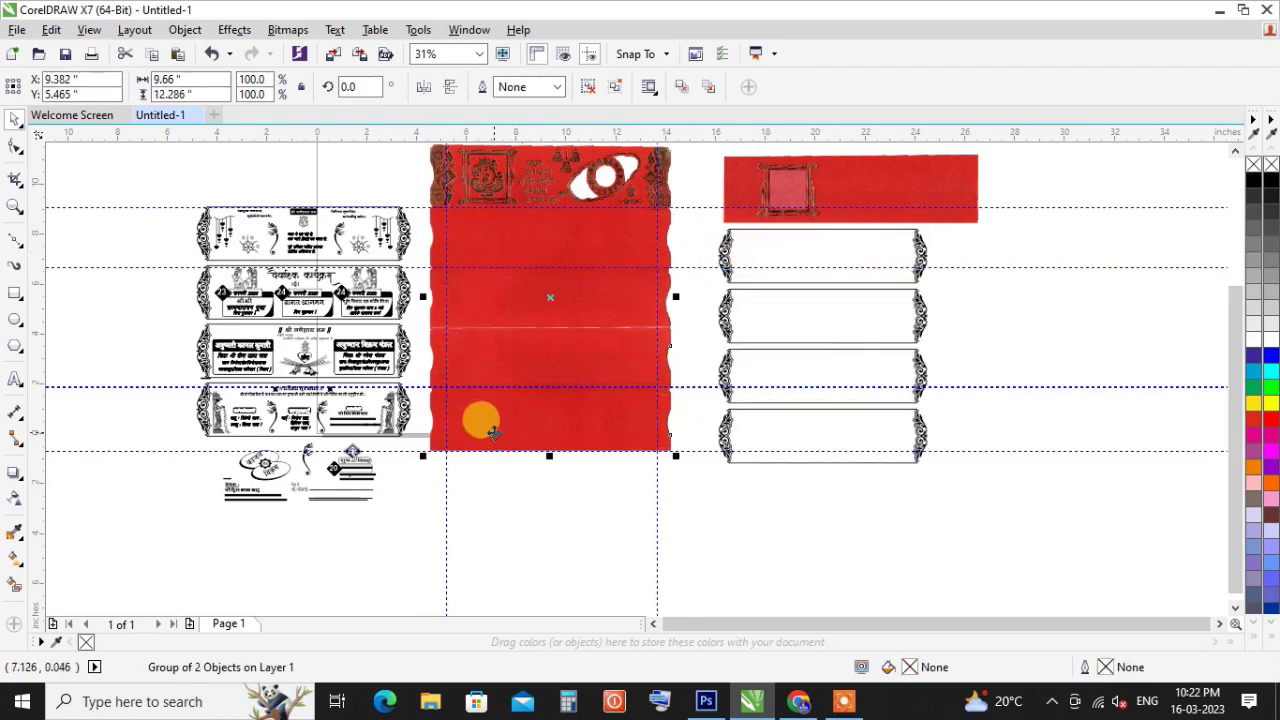
{"action": "mouse_move", "coordinate": [674, 251]}
{"action": "left_mouse_down"}
{"action": "mouse_move", "coordinate": [697, 114]}
{"action": "mouse_move", "coordinate": [663, 176]}
{"action": "left_mouse_up"}
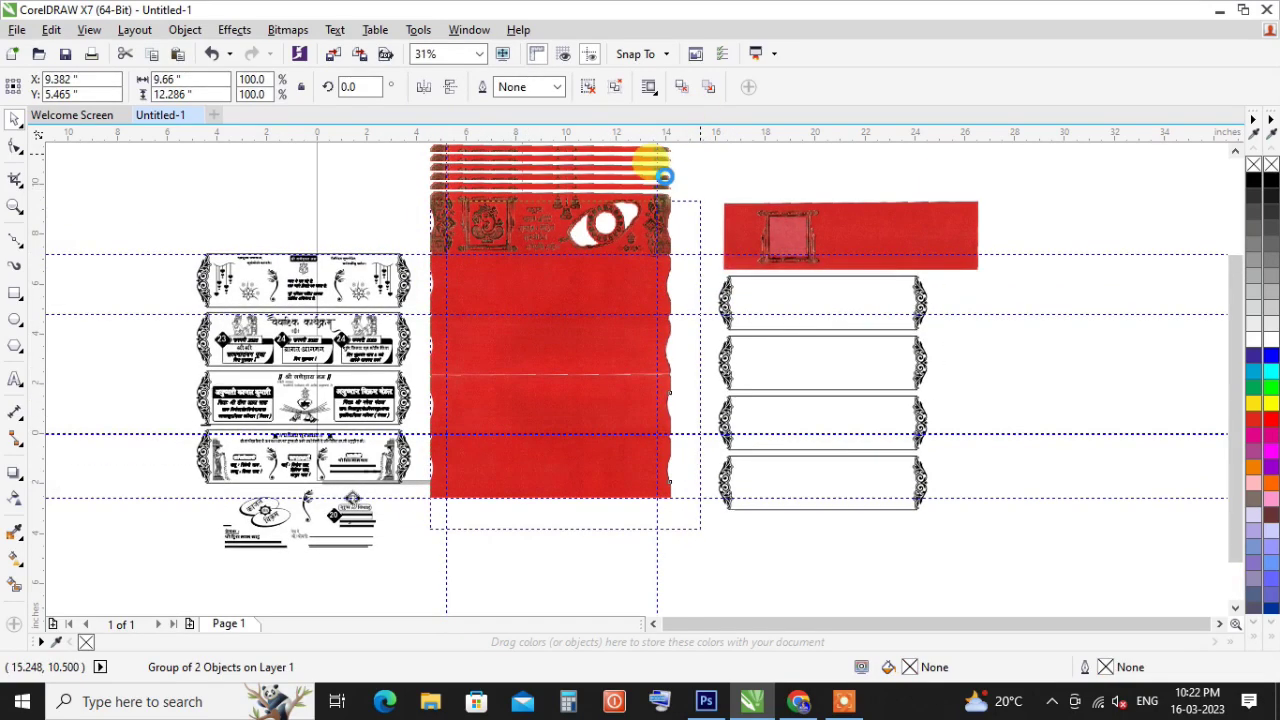
{"action": "key", "text": "Escape"}
{"action": "left_click", "coordinate": [390, 160]}
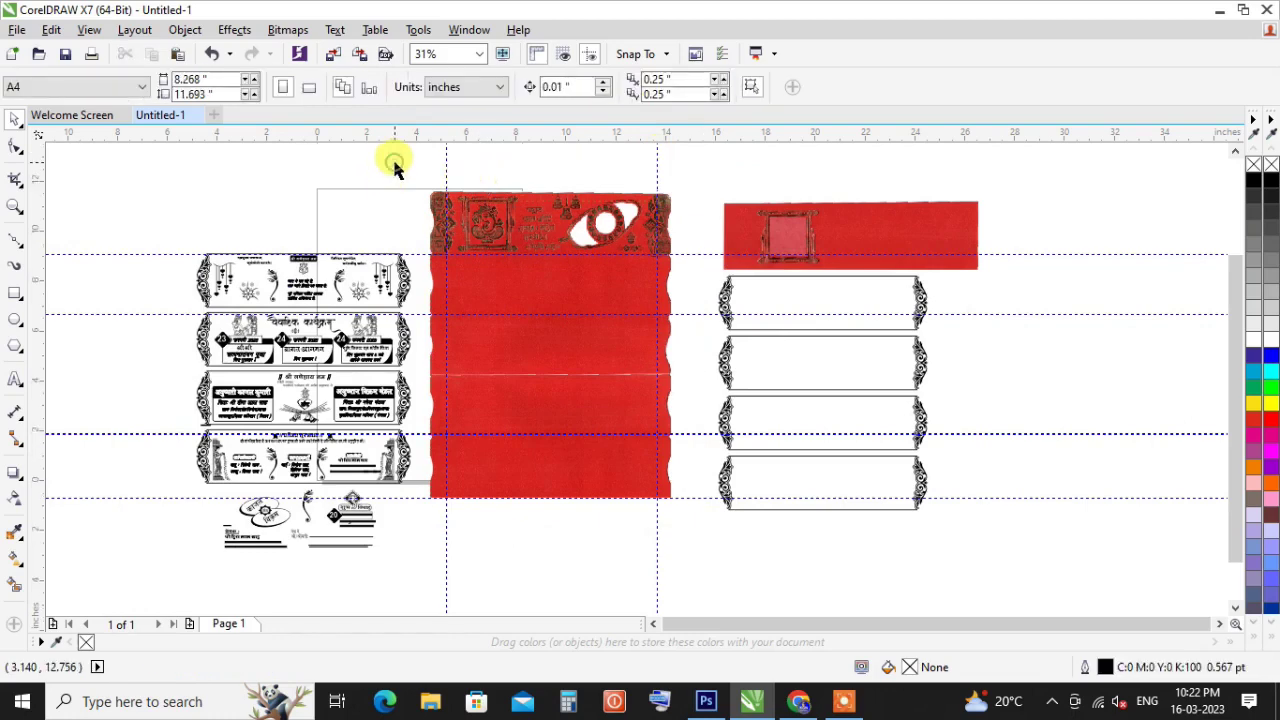
{"action": "key", "text": "Delete"}
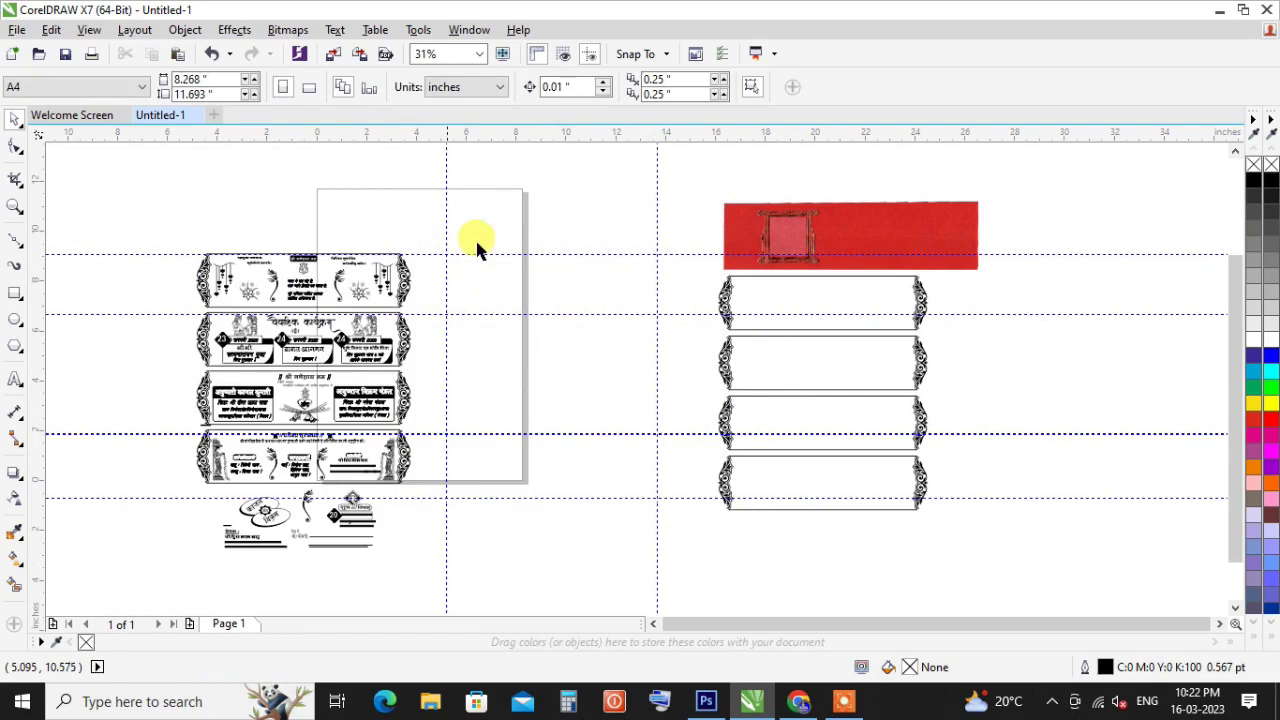
Select all the guidelines and delete them.
{"action": "left_click", "coordinate": [657, 203]}
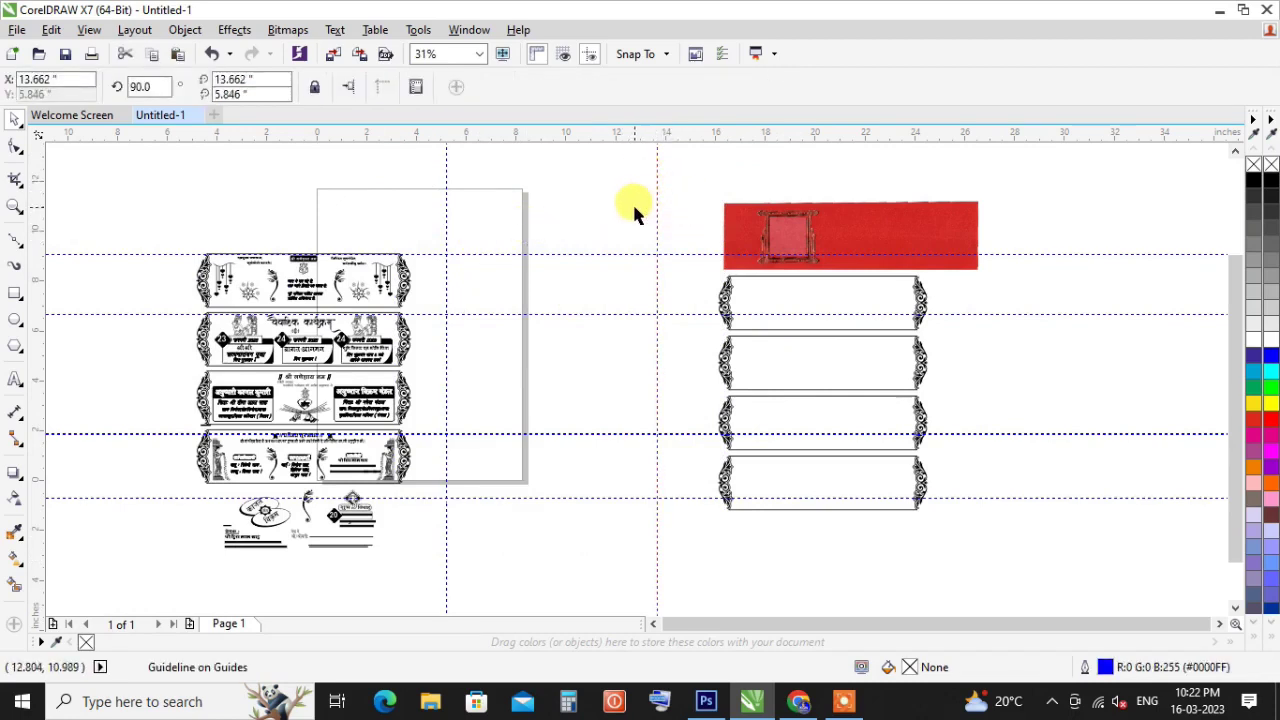
{"action": "key", "text": "ctrl+a"}
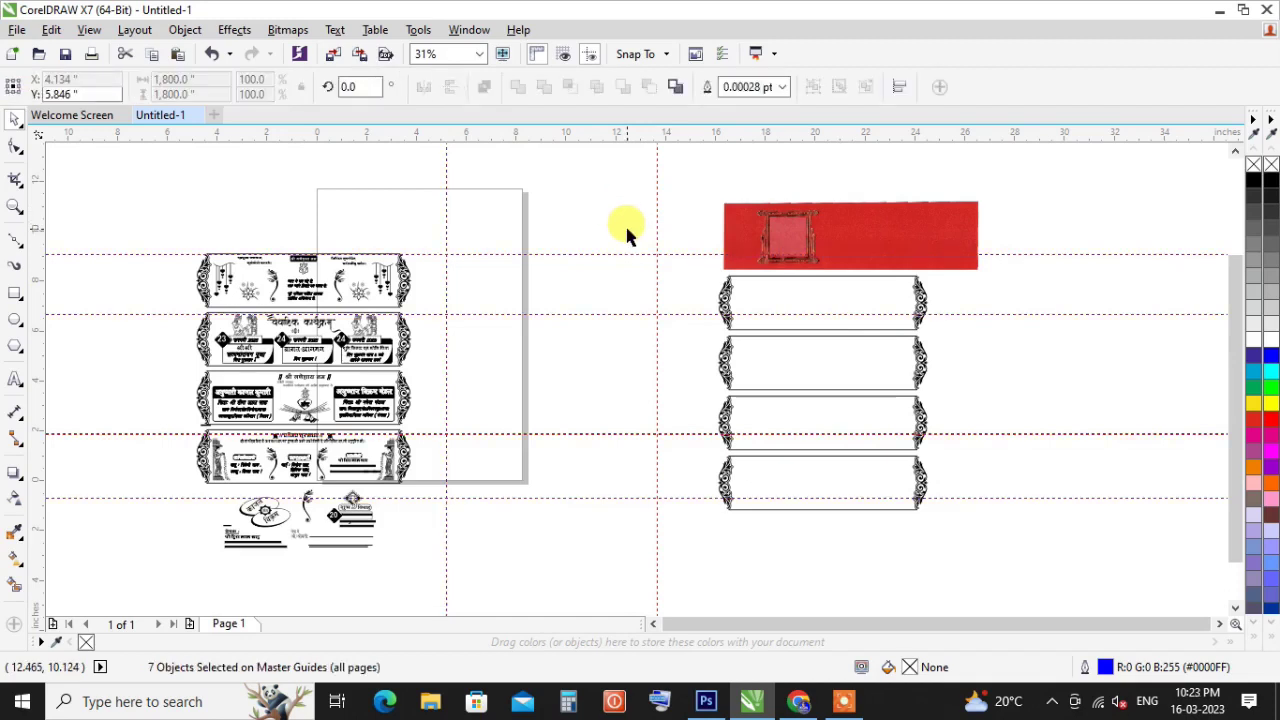
{"action": "key", "text": "Delete"}
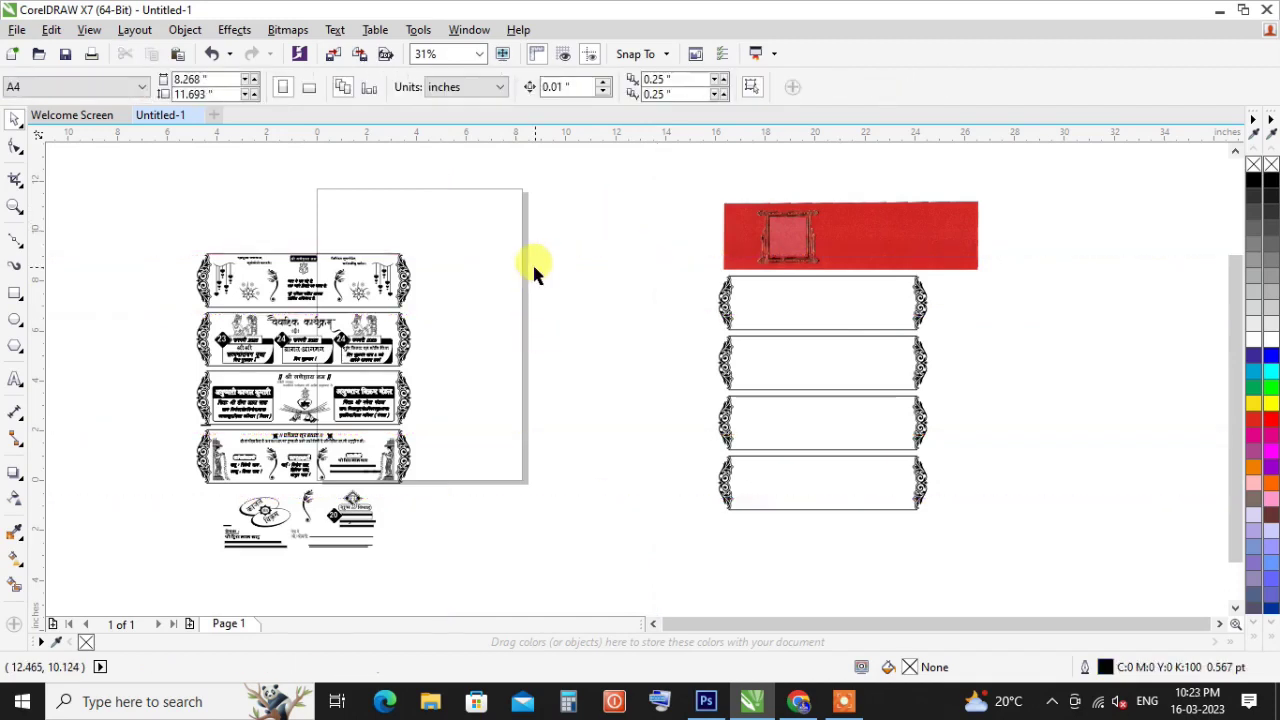
{"action": "left_click", "coordinate": [640, 278]}
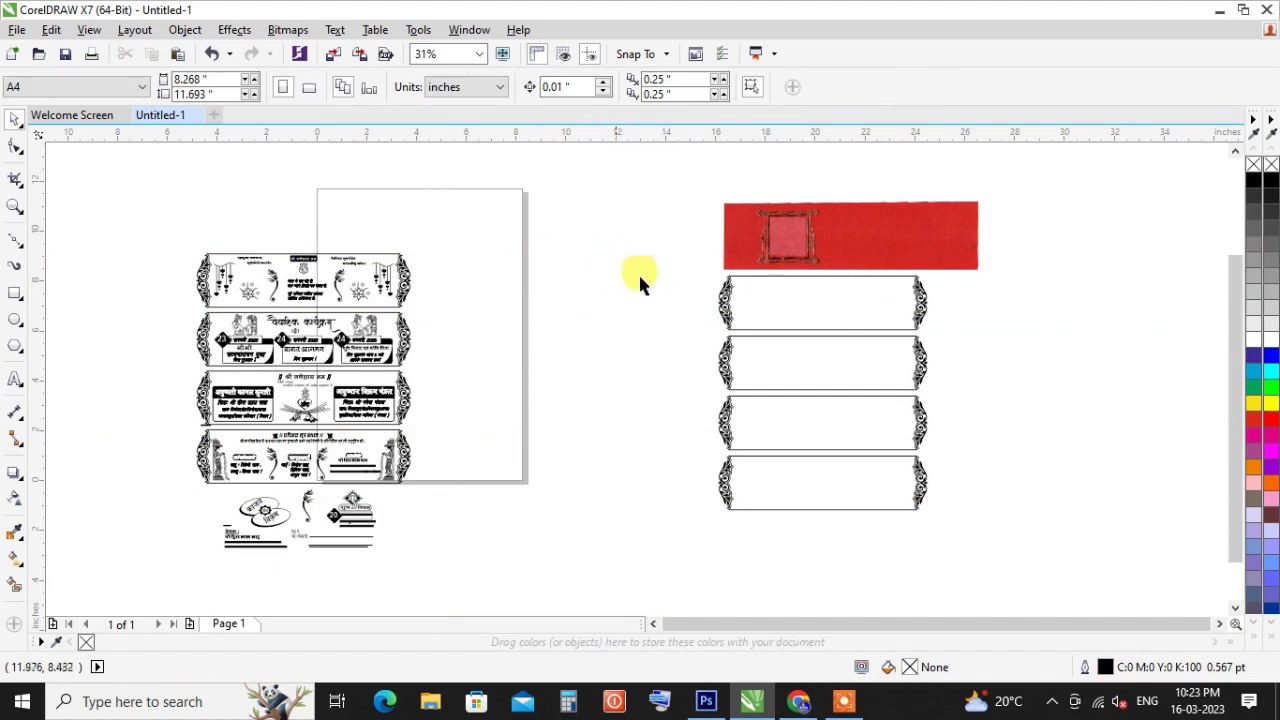
Move the grouped blank borders beside the finished Hindi matter, roughly level with its four panels, and deselect them.
{"action": "left_click", "coordinate": [724, 298]}
{"action": "left_click_drag", "start_coordinate": [819, 393], "coordinate": [535, 362]}
{"action": "left_click", "coordinate": [494, 272]}
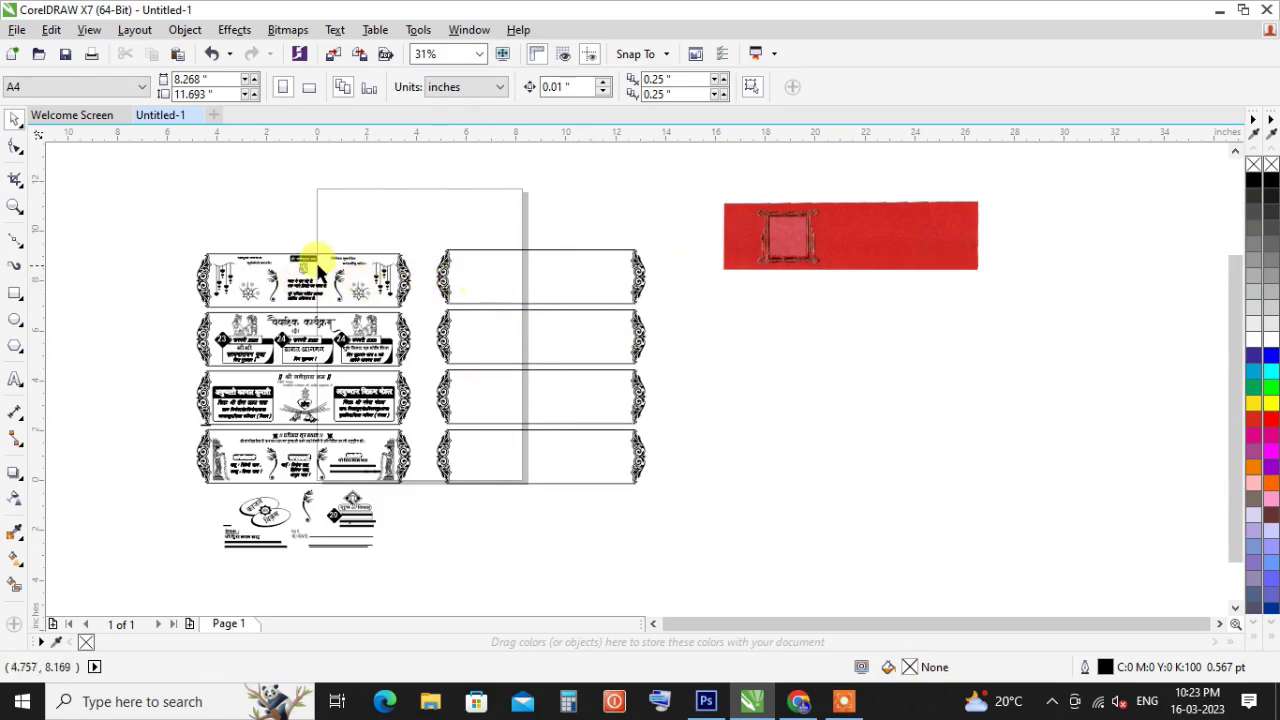
Ungroup the finished Hindi wedding matter into separate objects and deselect them.
{"action": "left_click", "coordinate": [457, 274]}
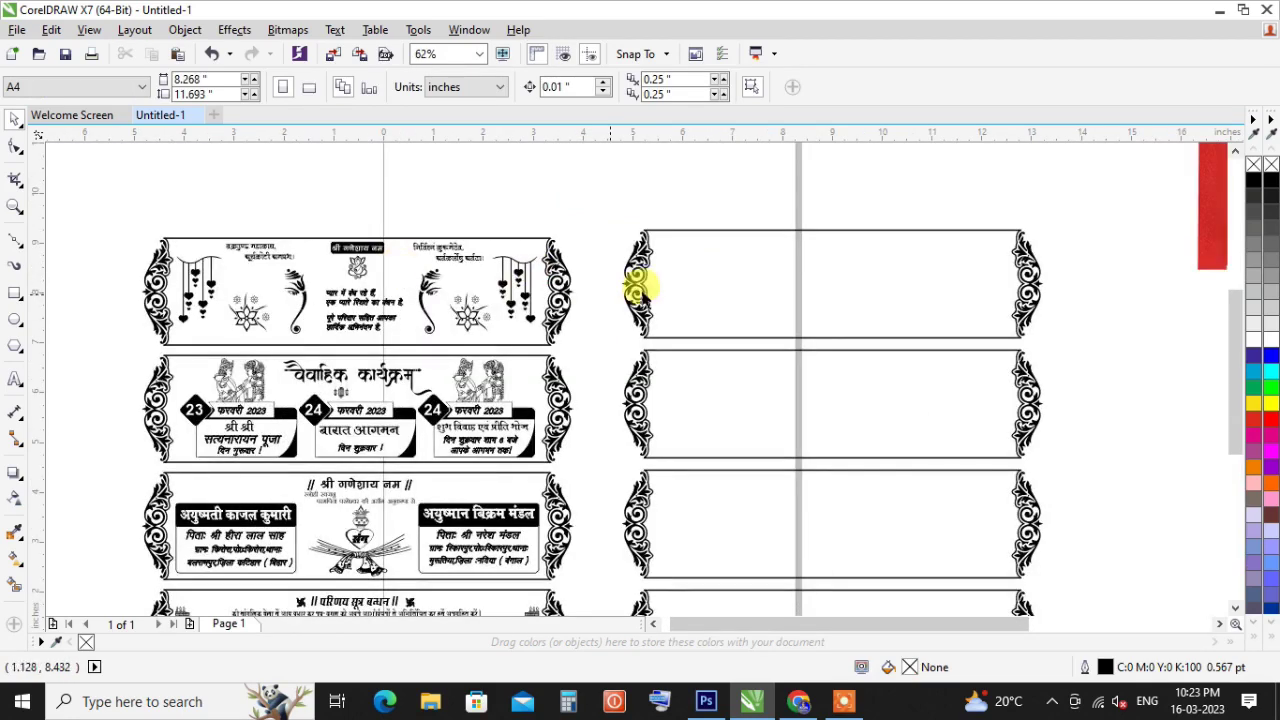
{"action": "left_click", "coordinate": [300, 234]}
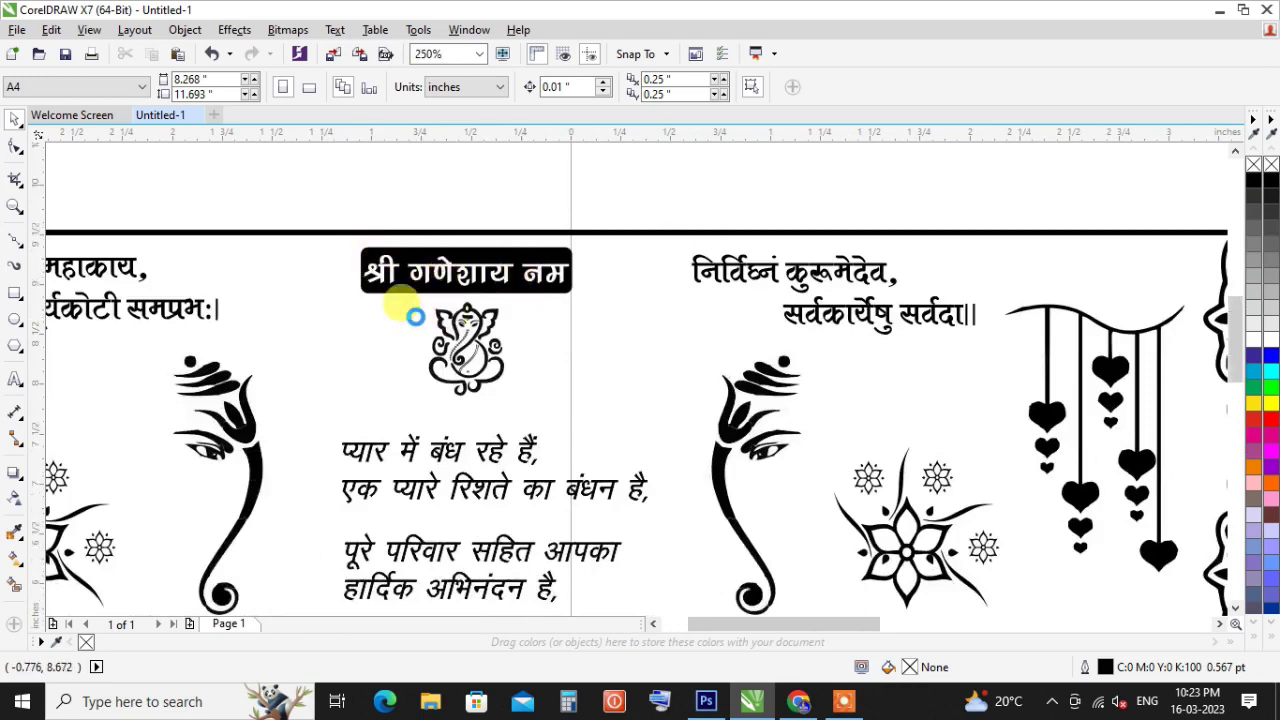
{"action": "right_click", "coordinate": [416, 310]}
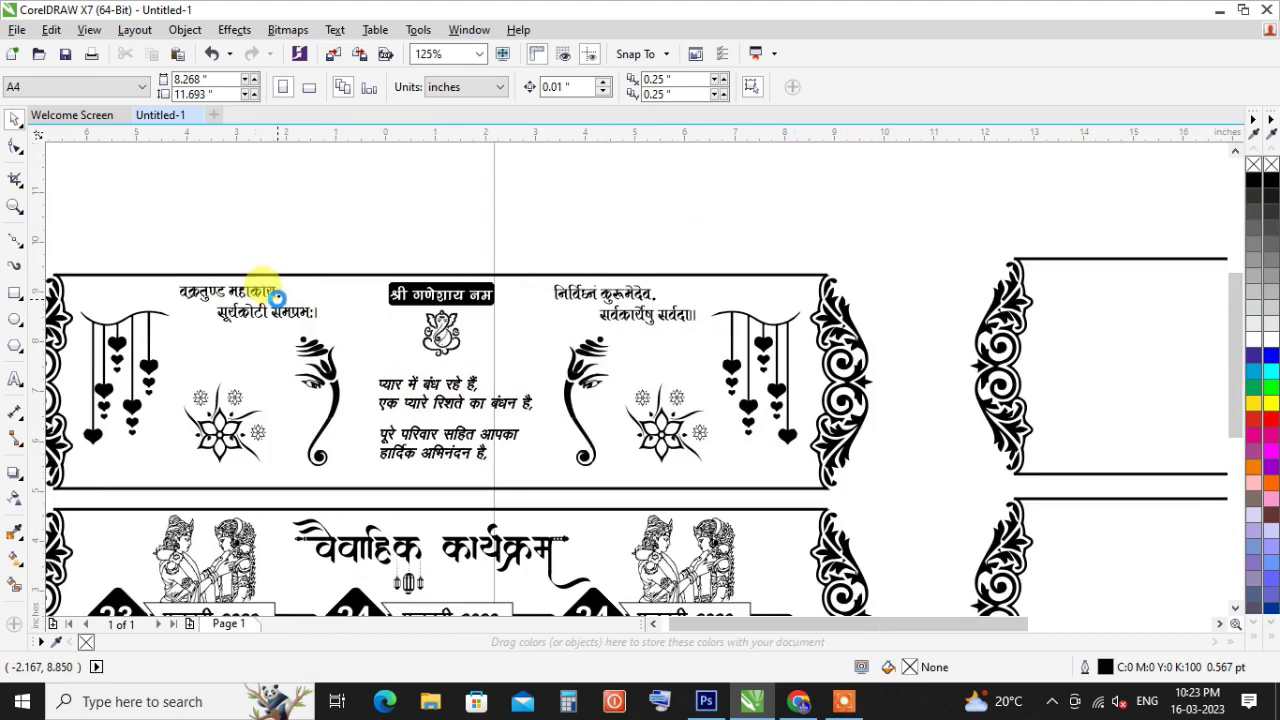
{"action": "right_click", "coordinate": [477, 329]}
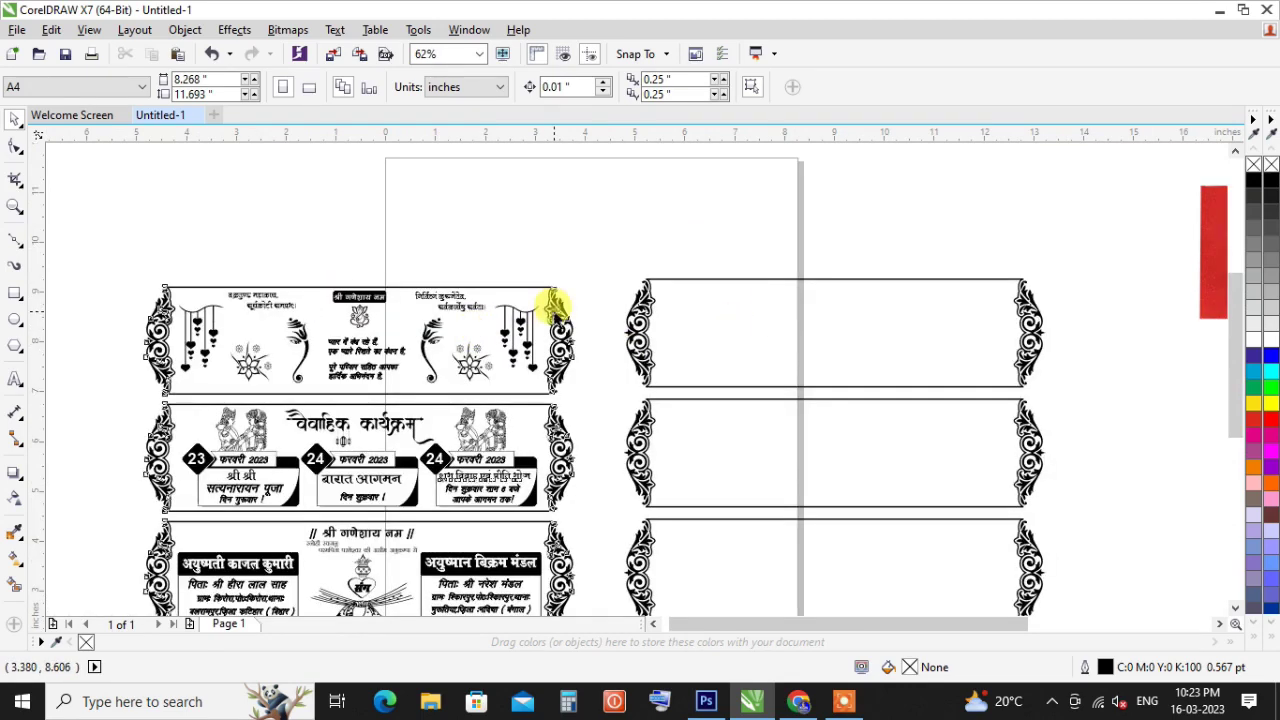
{"action": "left_click", "coordinate": [556, 306]}
{"action": "right_click", "coordinate": [560, 318]}
{"action": "left_click", "coordinate": [586, 291]}
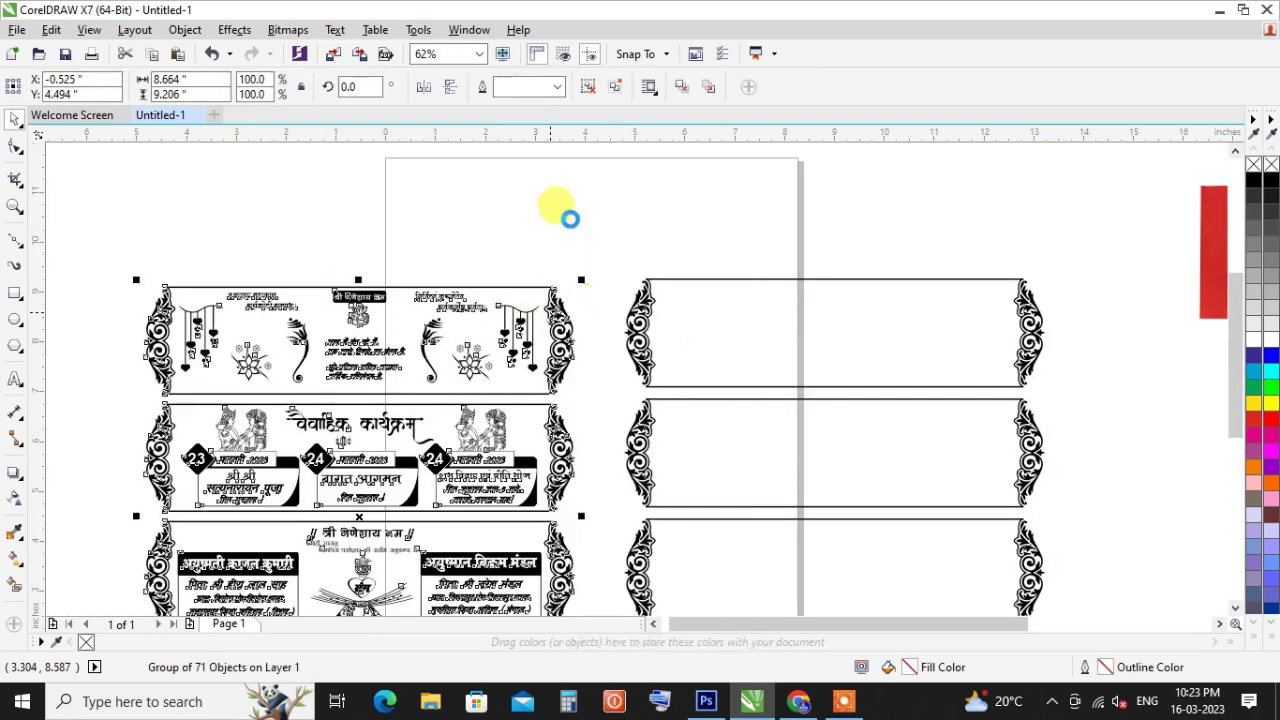
{"action": "left_click", "coordinate": [458, 315]}
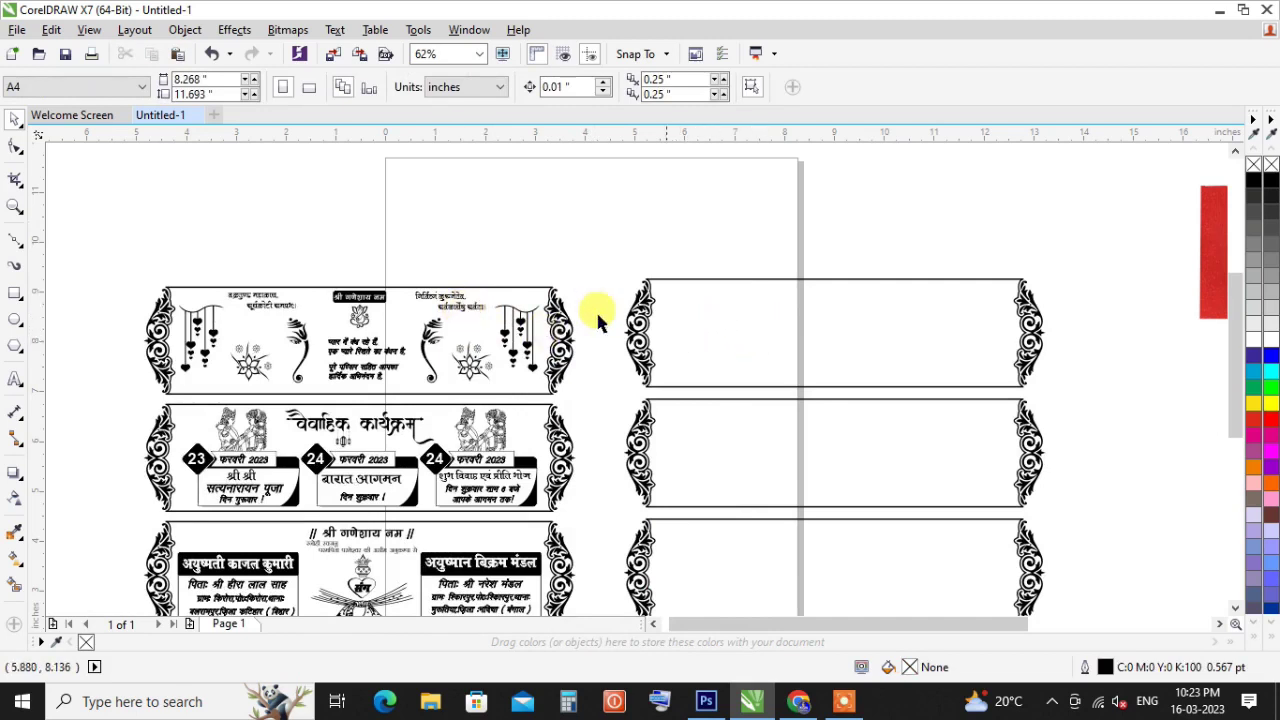
Group the text and artwork inside the old top panel and copy it into the new top border at about X 9.03, Y 8.13 inches.
{"action": "left_click", "coordinate": [198, 320]}
{"action": "left_click_drag", "start_coordinate": [166, 260], "coordinate": [545, 395]}
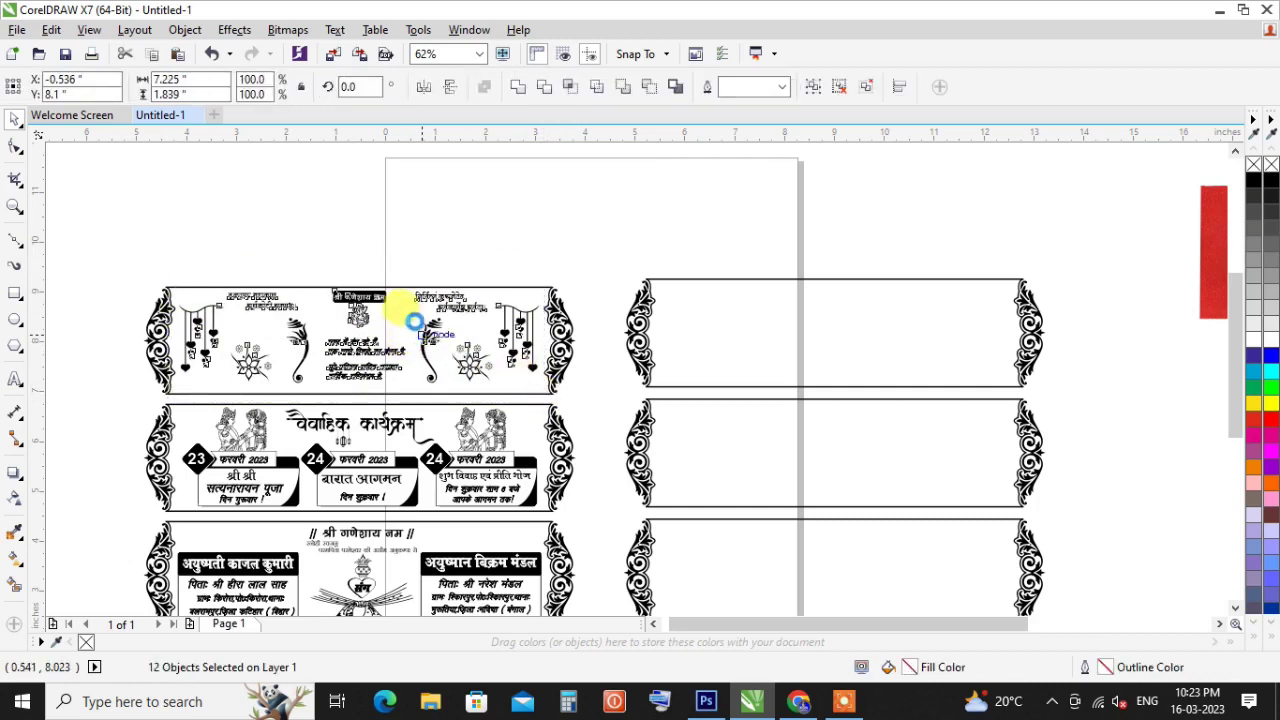
{"action": "key", "text": "ctrl+g"}
{"action": "left_click_drag", "start_coordinate": [360, 292], "coordinate": [836, 296]}
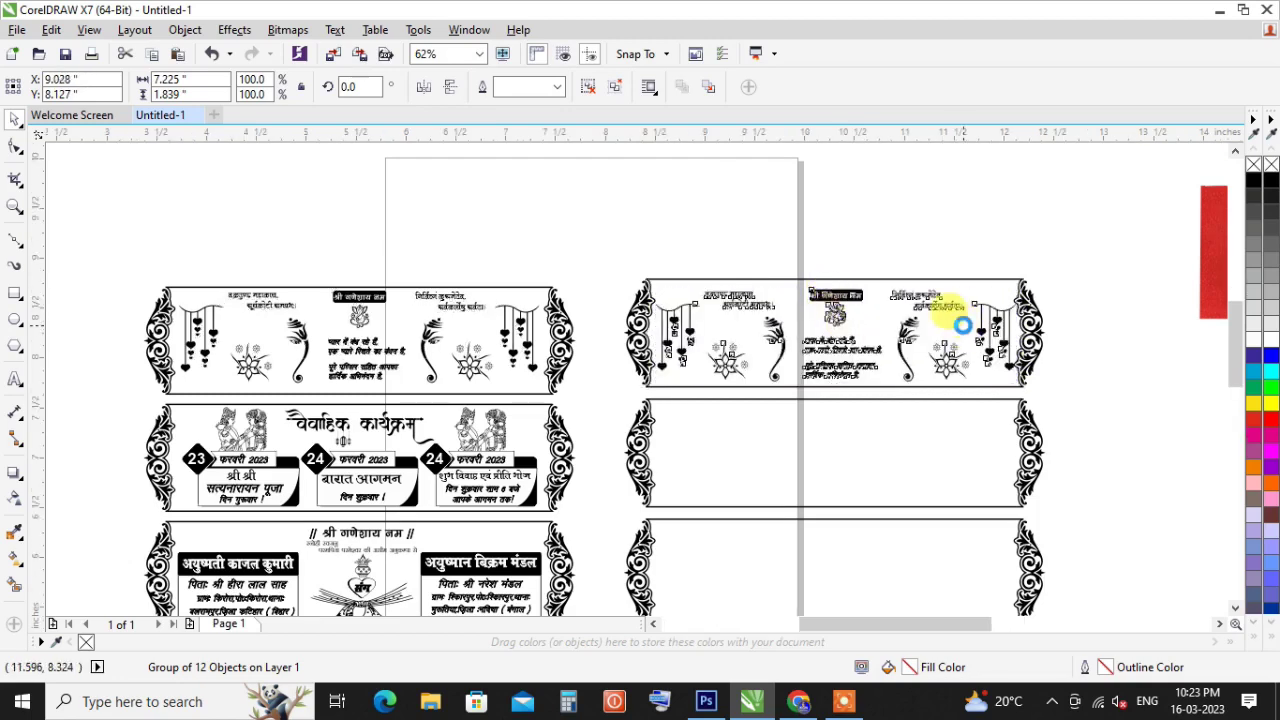
Shift the copied matter in the new top border to X 9.008 inches and scale it down to about 7.05 by 1.79 inches.
{"action": "scroll", "coordinate": [961, 336], "scroll_direction": "up", "scroll_amount": 3}
{"action": "left_click_drag", "start_coordinate": [938, 330], "coordinate": [936, 330]}
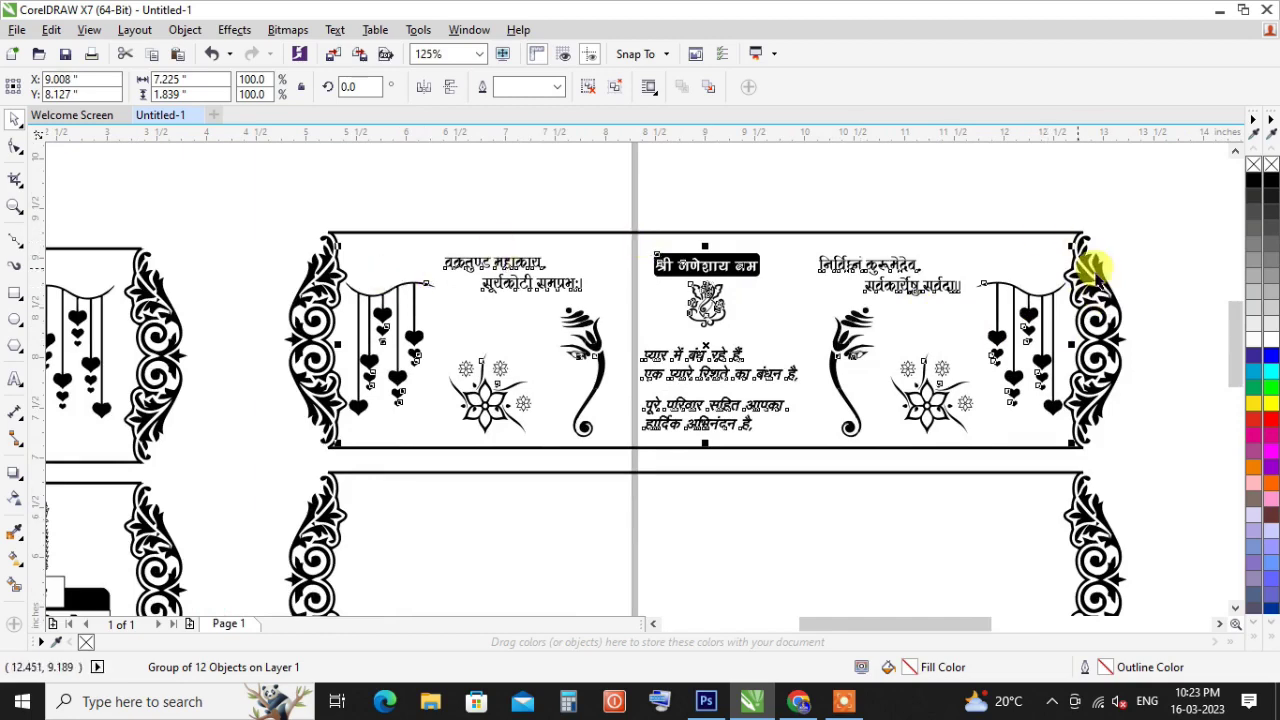
{"action": "scroll", "coordinate": [1078, 260], "scroll_direction": "up", "scroll_amount": 3}
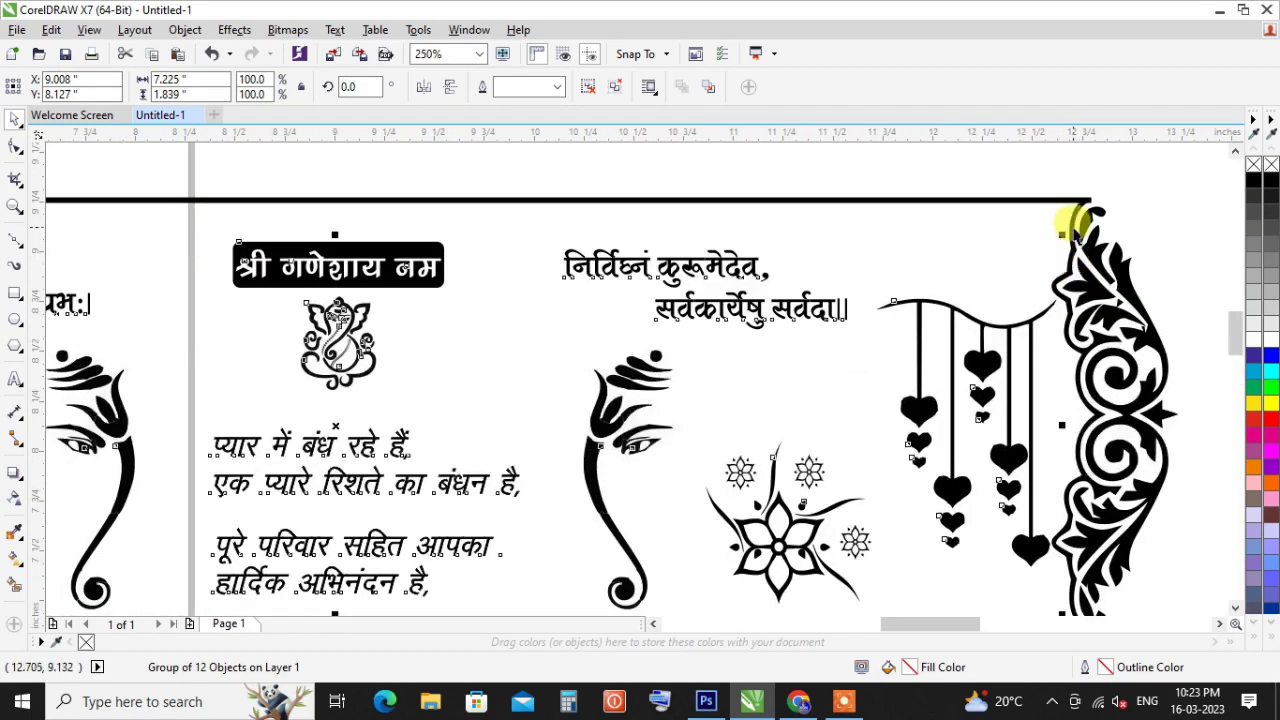
{"action": "left_click_drag", "start_coordinate": [1060, 235], "coordinate": [1058, 242]}
{"action": "scroll", "coordinate": [1058, 242], "scroll_direction": "down", "scroll_amount": 3}
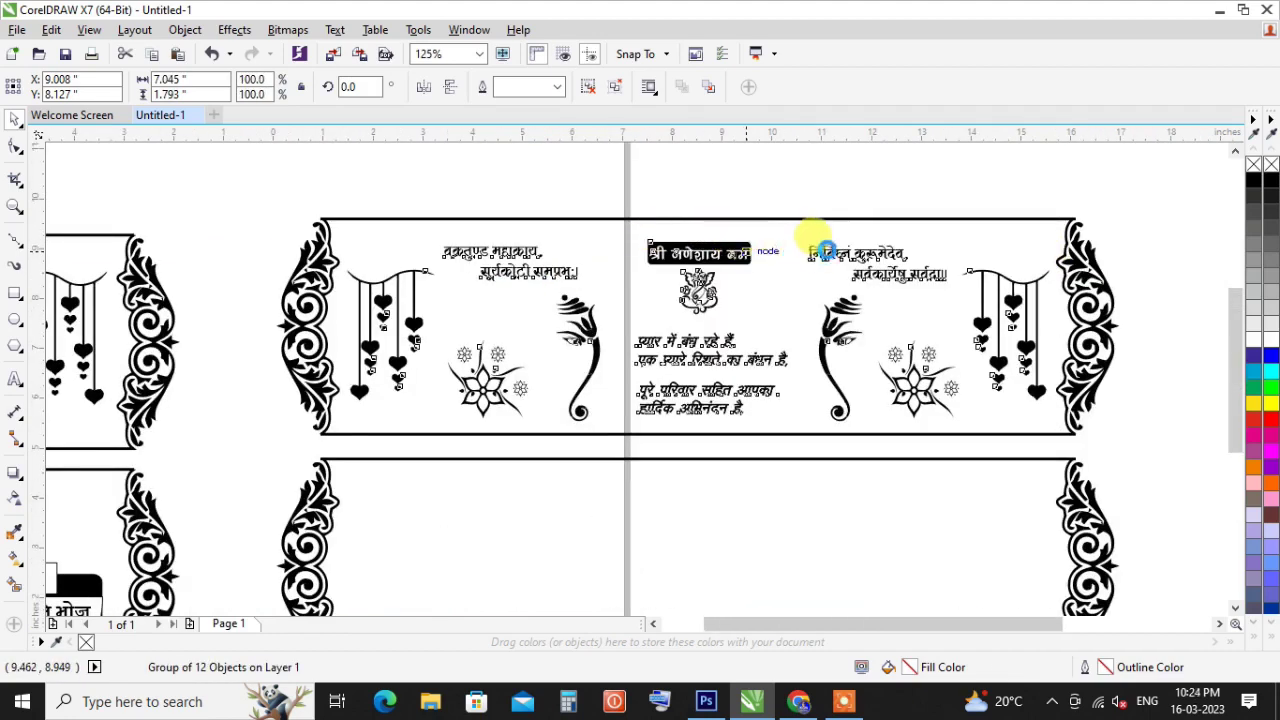
Group the text and artwork inside the old second panel and copy it into the second new border at about X 9.01, Y 5.82 inches.
{"action": "scroll", "coordinate": [822, 250], "scroll_direction": "down", "scroll_amount": 3}
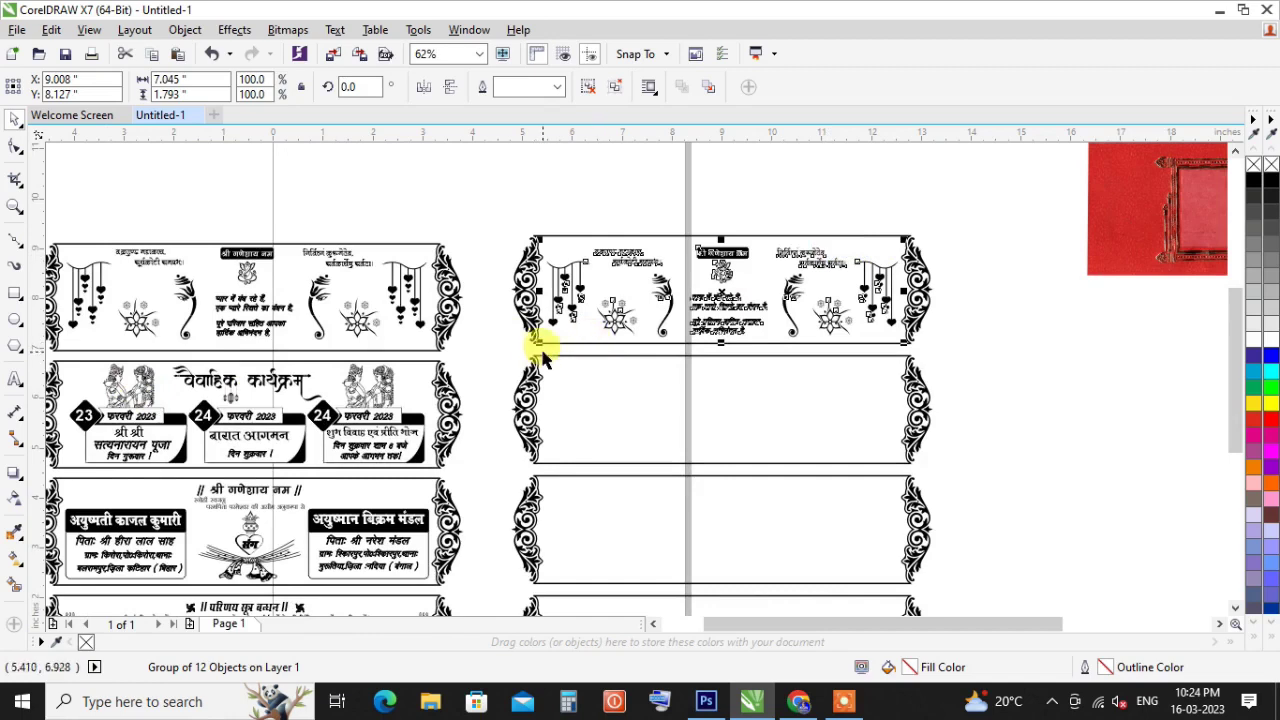
{"action": "scroll", "coordinate": [343, 410], "scroll_direction": "down", "scroll_amount": 3}
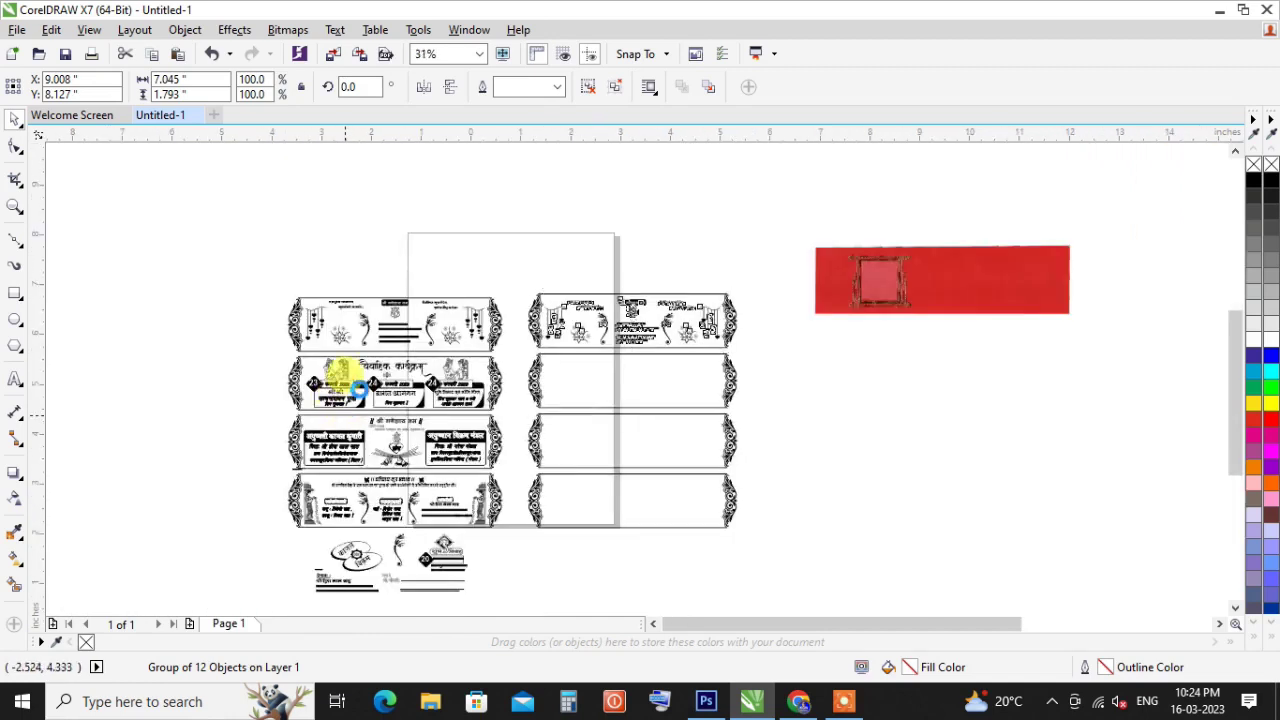
{"action": "scroll", "coordinate": [343, 385], "scroll_direction": "up", "scroll_amount": 3}
{"action": "left_click", "coordinate": [325, 372]}
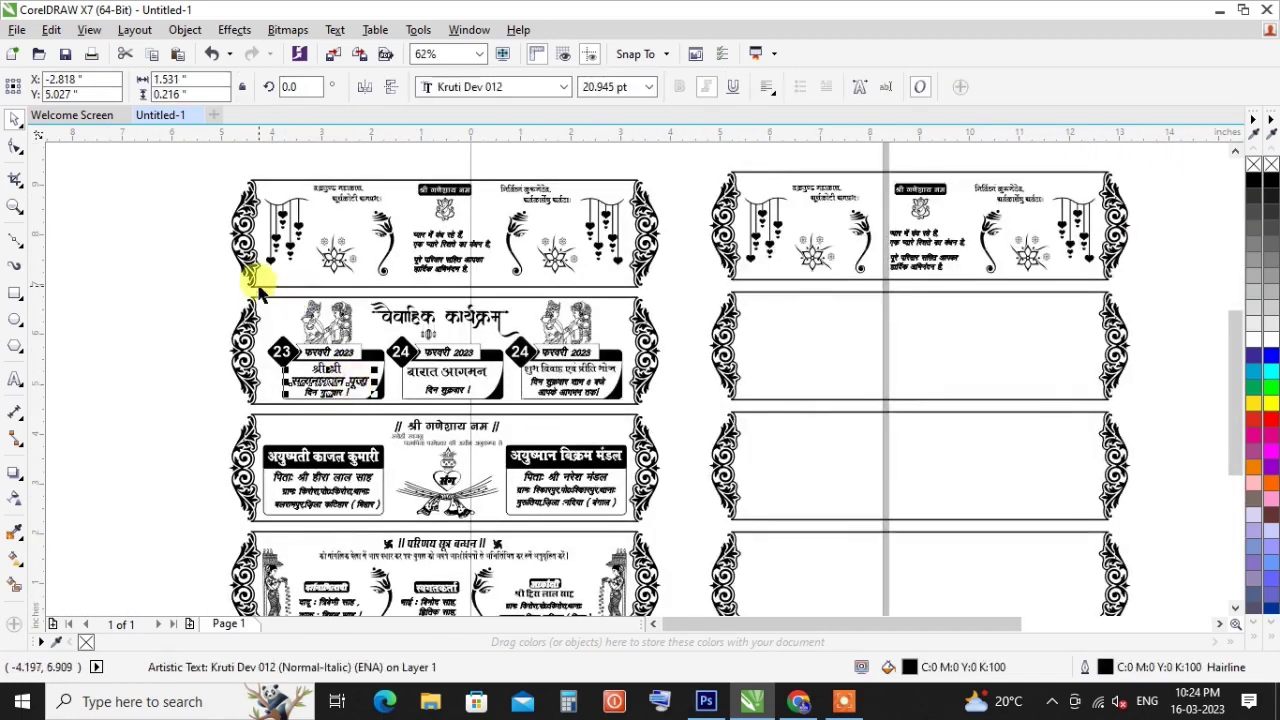
{"action": "left_click_drag", "start_coordinate": [253, 295], "coordinate": [636, 416]}
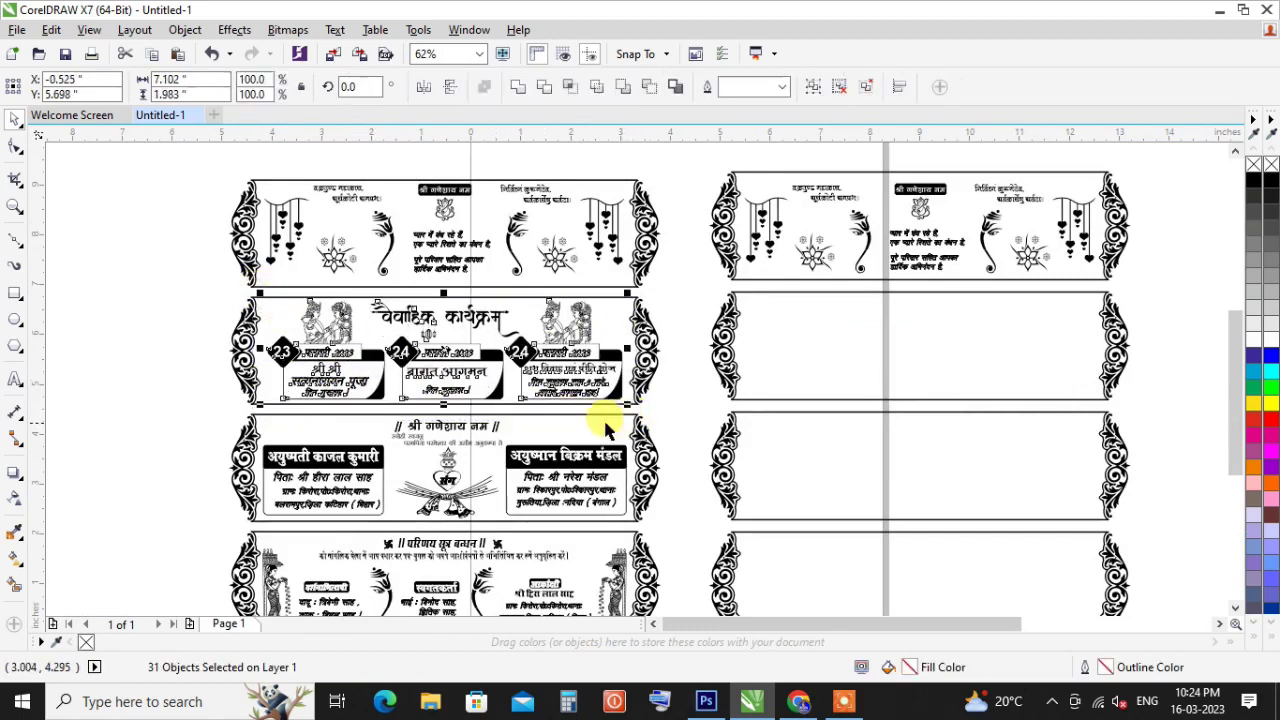
{"action": "key", "text": "ctrl+g"}
{"action": "left_click_drag", "start_coordinate": [410, 316], "coordinate": [886, 316]}
{"action": "right_click", "coordinate": [886, 316]}
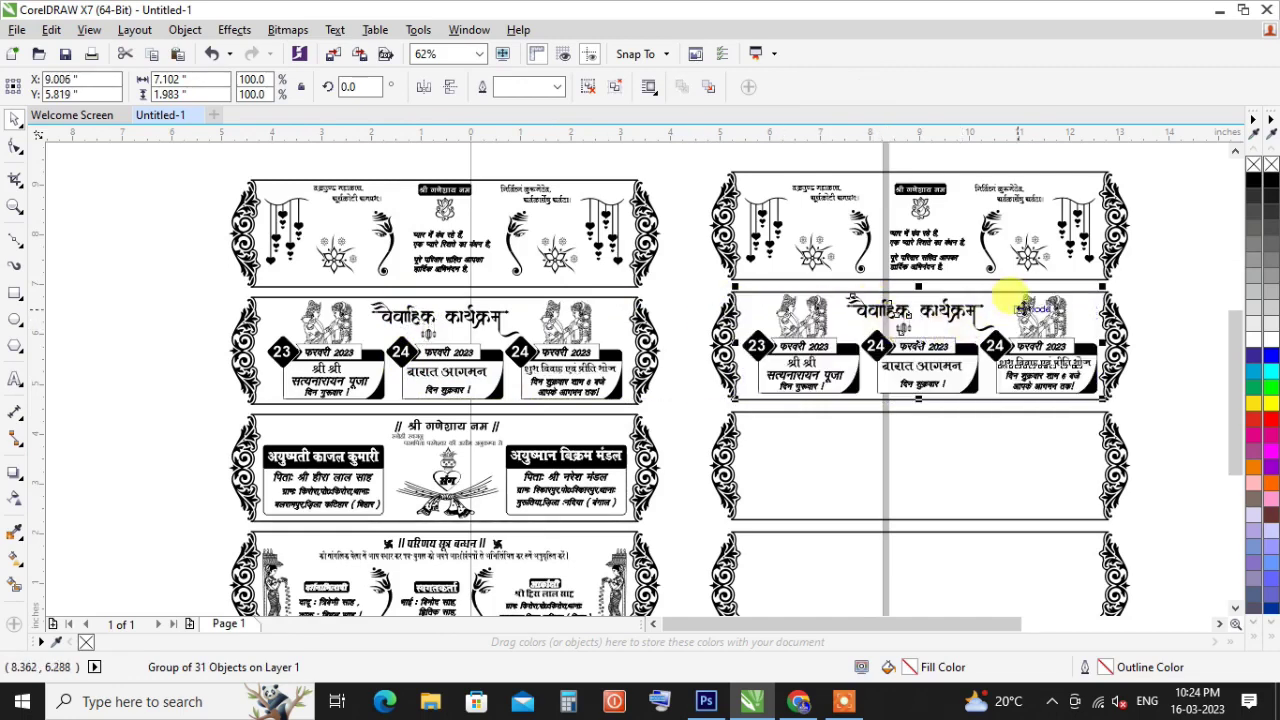
Move the copied programme matter within the second new border to about X 8.91, Y 5.75 inches and deselect it.
{"action": "scroll", "coordinate": [1088, 320], "scroll_direction": "up", "scroll_amount": 2}
{"action": "left_click_drag", "start_coordinate": [1054, 330], "coordinate": [1033, 351]}
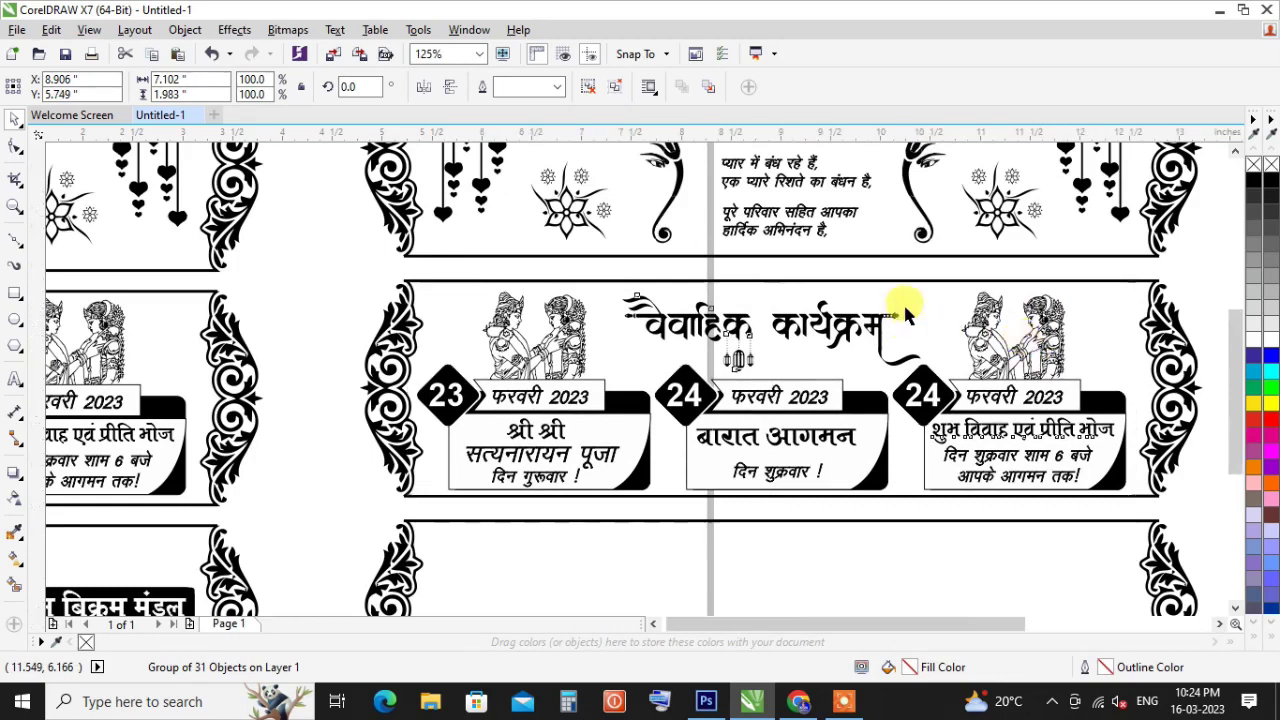
{"action": "key", "text": "F3"}
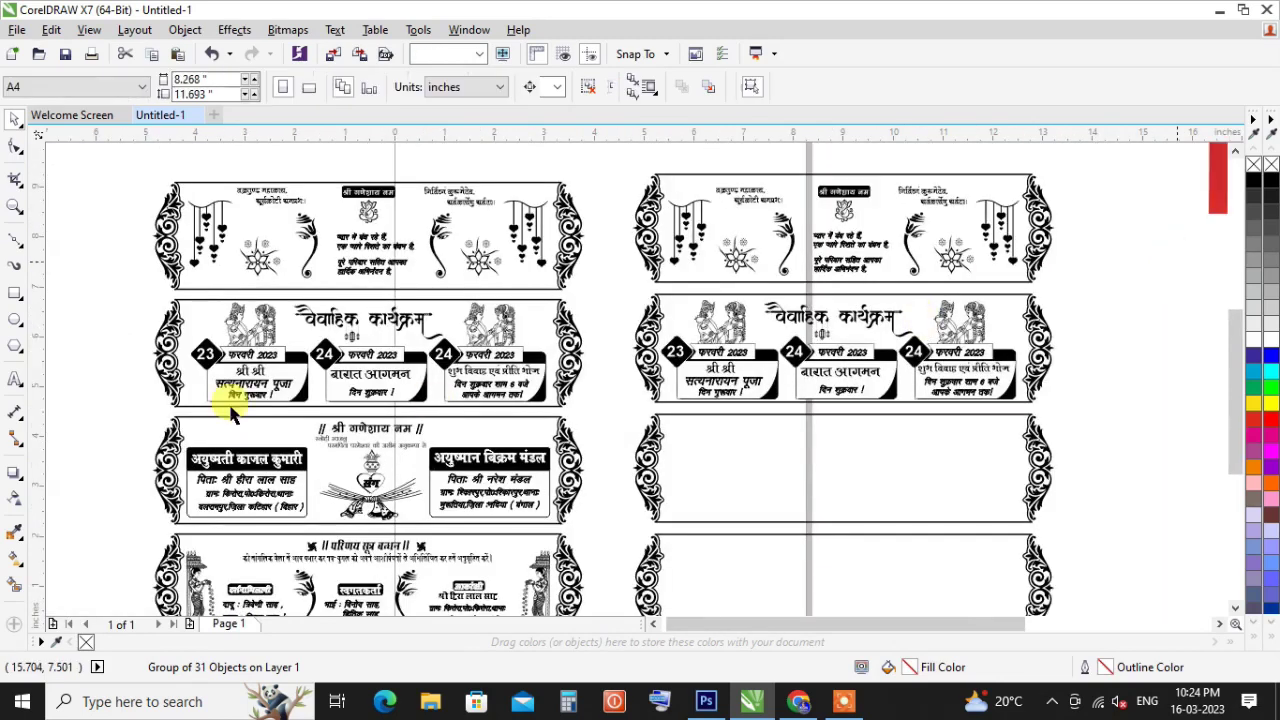
{"action": "key", "text": "Escape"}
Group the text and artwork inside the old third panel and copy it into the third new border at about X 9.12, Y 3.31 inches.
{"action": "left_click_drag", "start_coordinate": [175, 415], "coordinate": [557, 528]}
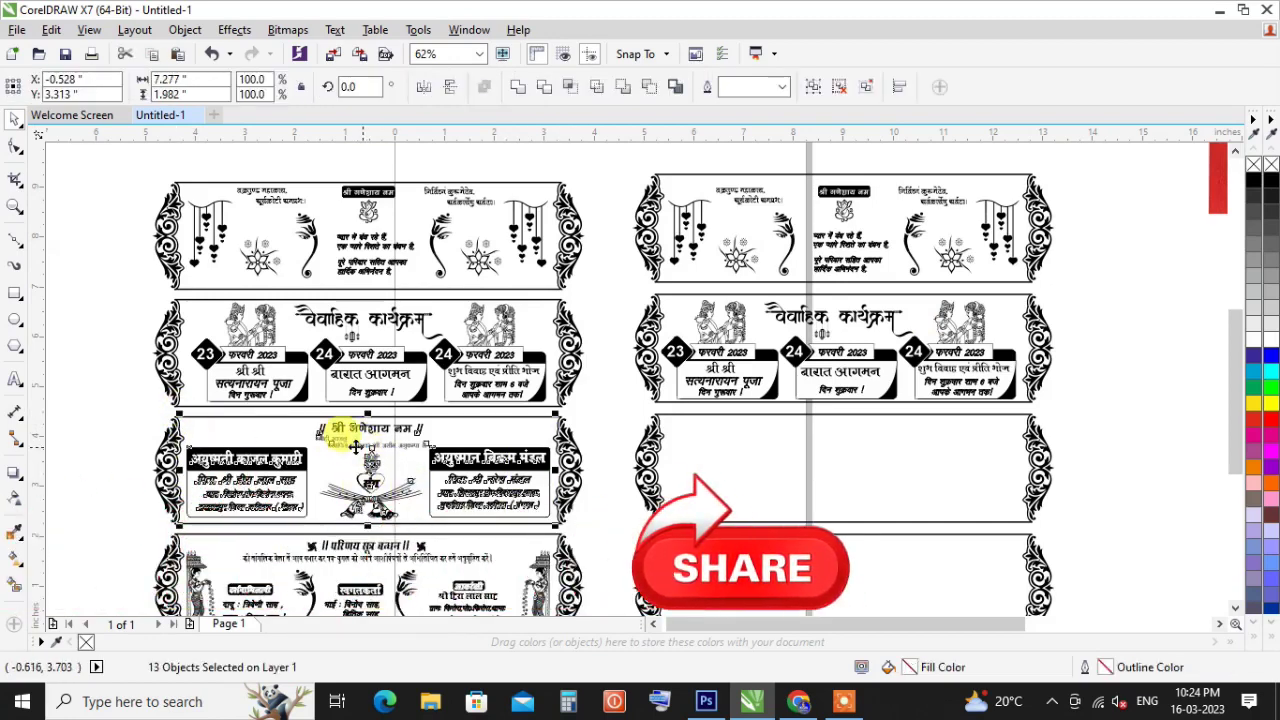
{"action": "key", "text": "ctrl+g"}
{"action": "left_click_drag", "start_coordinate": [337, 423], "coordinate": [848, 464]}
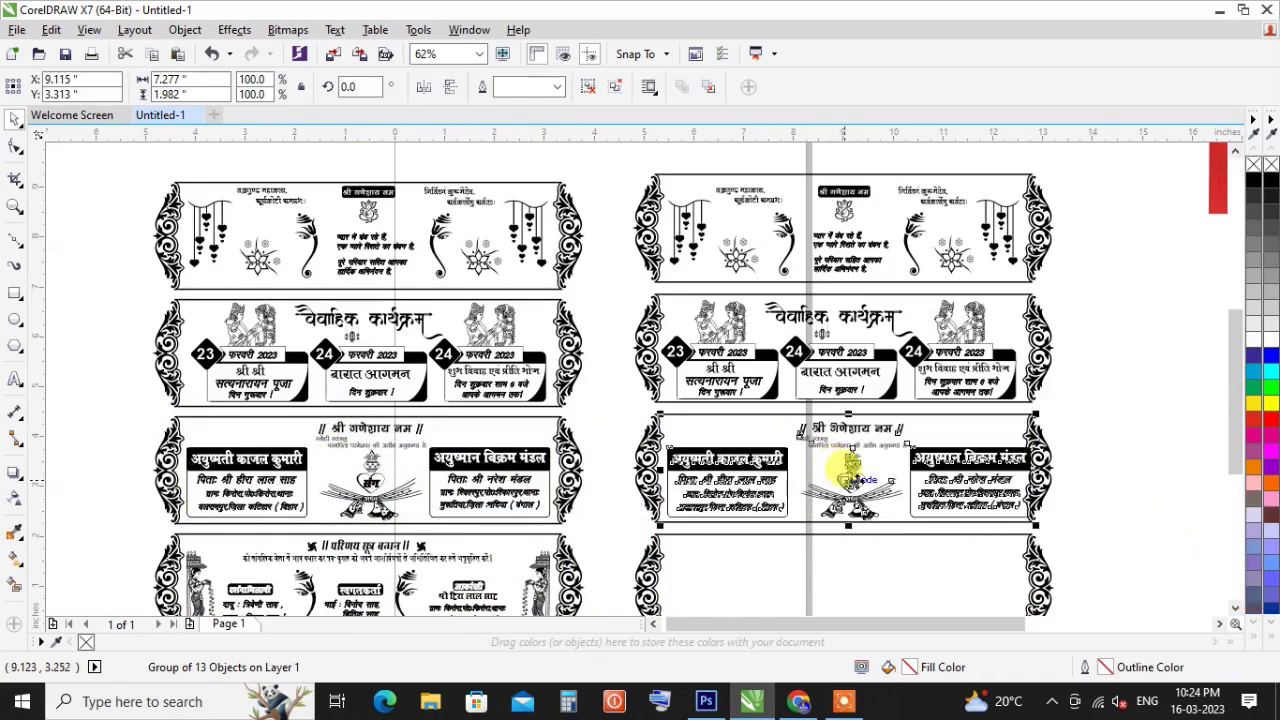
Scale the copied third-panel matter to about 6.94 by 1.89 inches, position it at about X 9.02, Y 3.38 inches and deselect it.
{"action": "scroll", "coordinate": [742, 486], "scroll_direction": "up", "scroll_amount": 1}
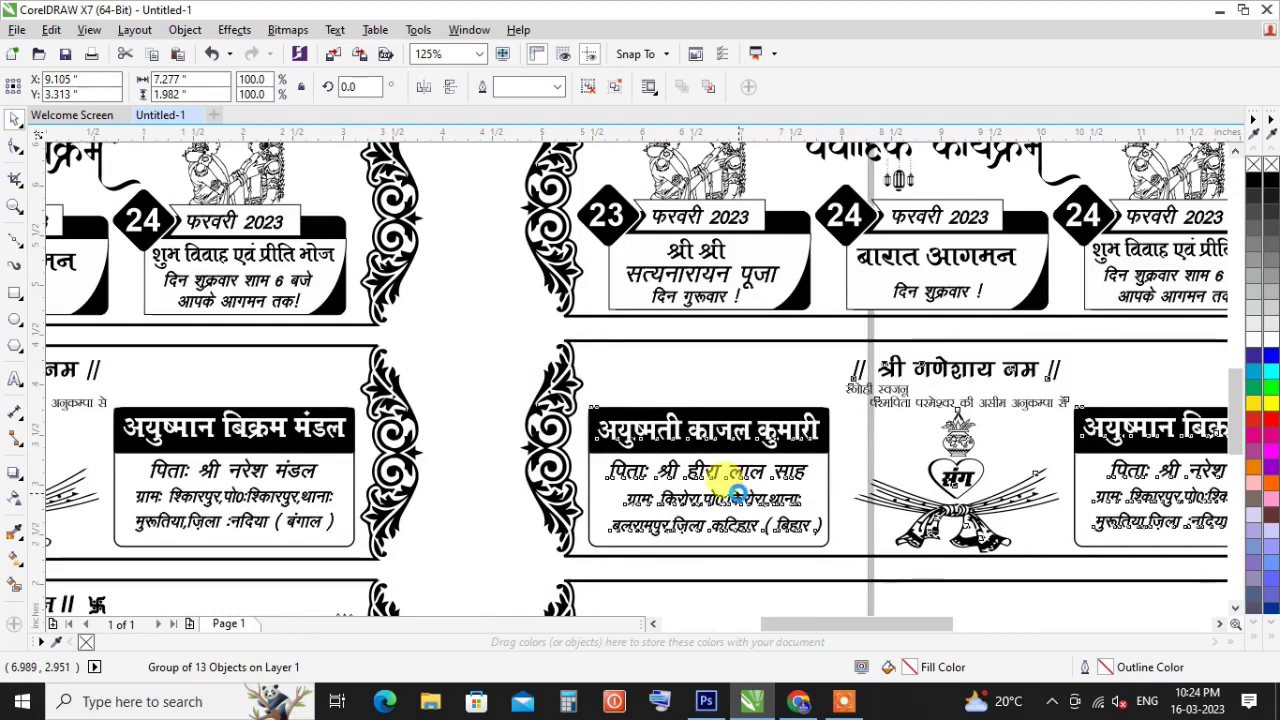
{"action": "left_click_drag", "start_coordinate": [724, 473], "coordinate": [722, 473]}
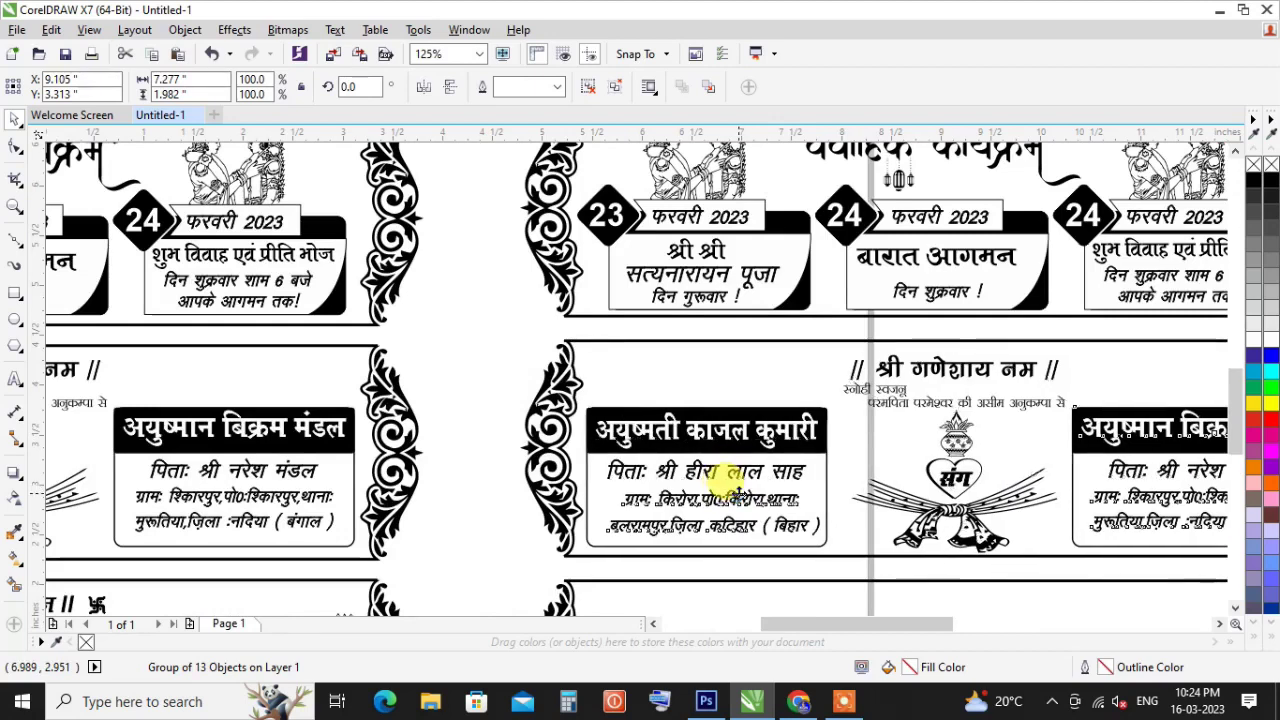
{"action": "scroll", "coordinate": [631, 466], "scroll_direction": "down", "scroll_amount": 1}
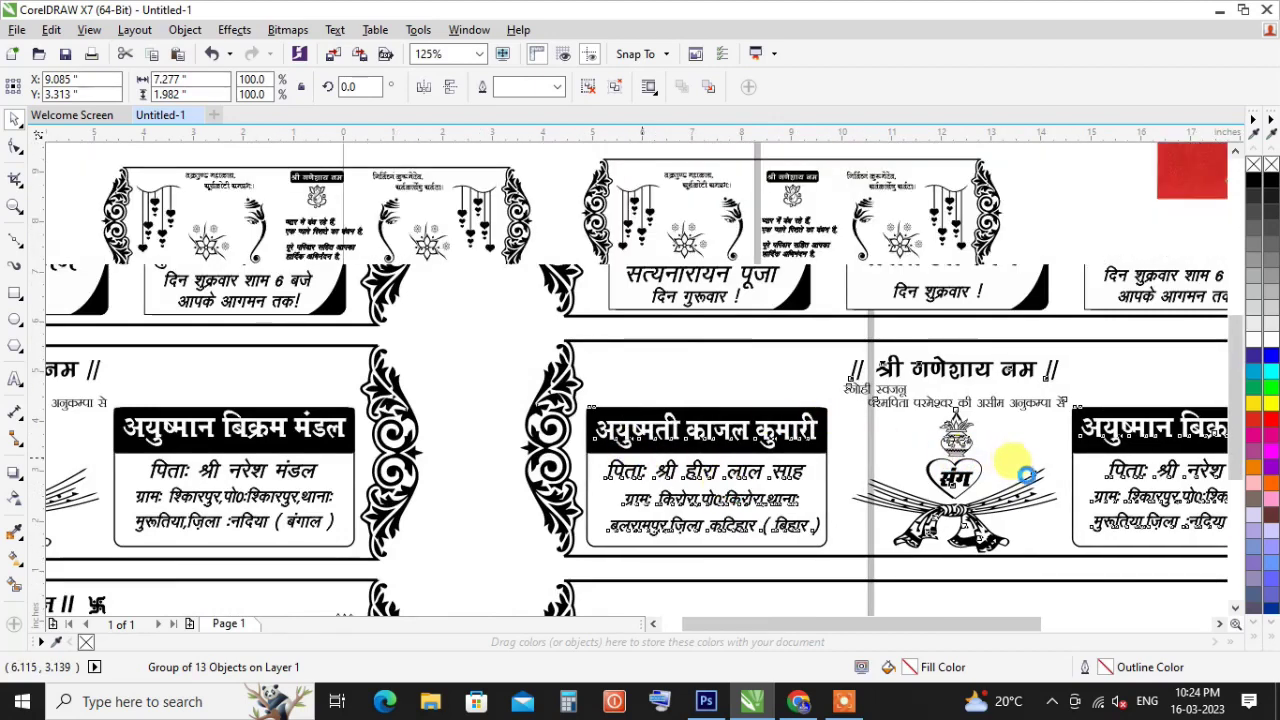
{"action": "scroll", "coordinate": [955, 470], "scroll_direction": "up", "scroll_amount": 1}
{"action": "scroll", "coordinate": [980, 365], "scroll_direction": "up", "scroll_amount": 1}
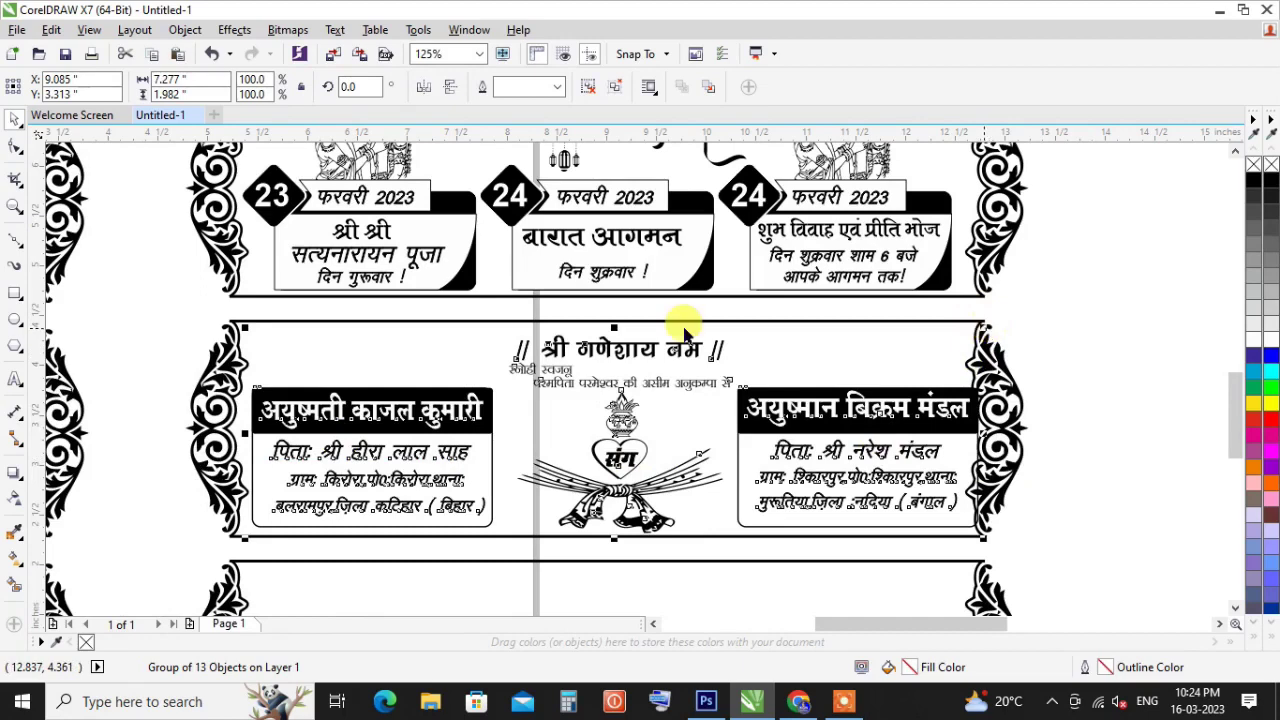
{"action": "left_click_drag", "start_coordinate": [243, 332], "coordinate": [316, 368]}
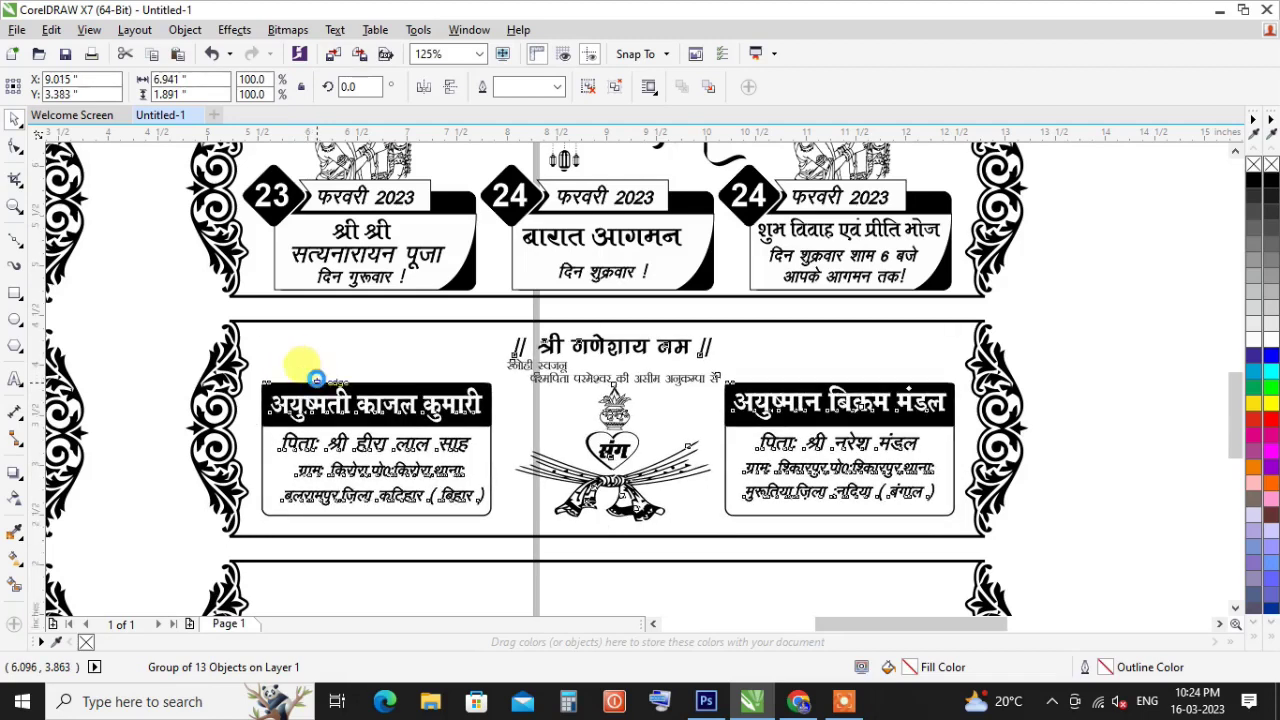
{"action": "left_click", "coordinate": [1102, 255]}
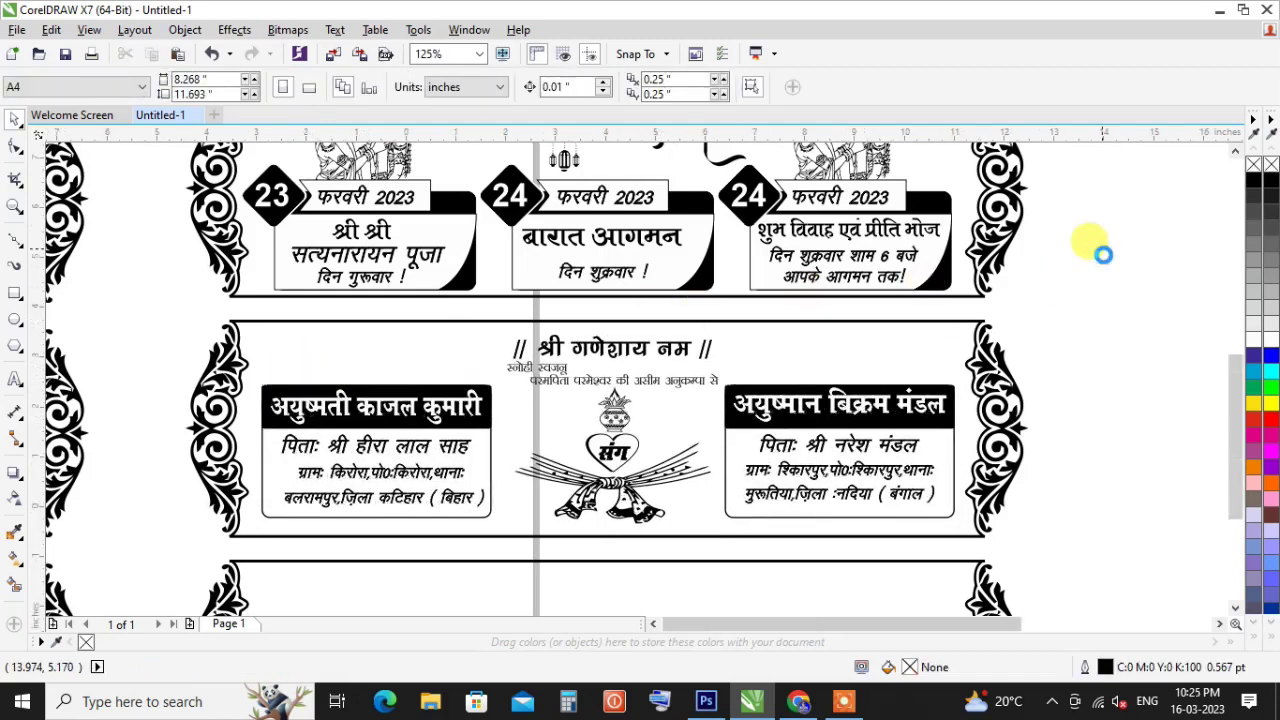
Group the text and artwork inside the old bottom panel and copy it into the new bottom border at about X 9.11, Y 0.96 inches.
{"action": "scroll", "coordinate": [1102, 255], "scroll_direction": "down", "scroll_amount": 1}
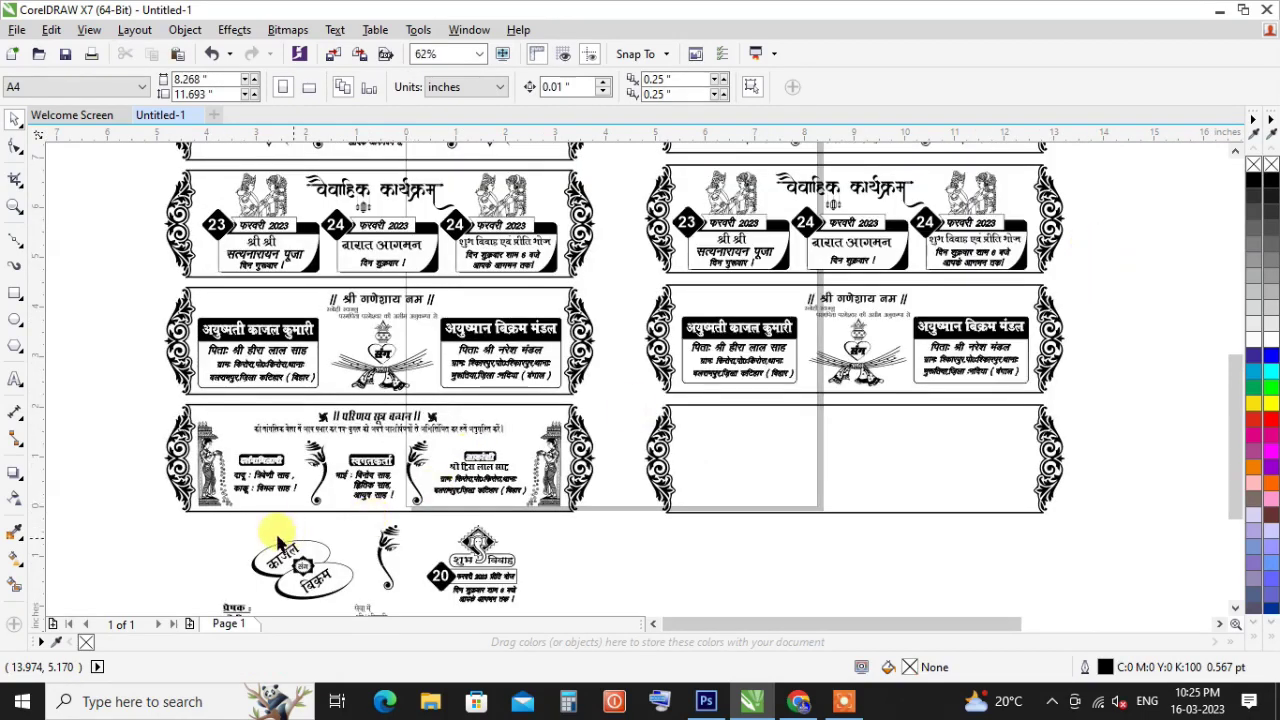
{"action": "scroll", "coordinate": [194, 408], "scroll_direction": "up", "scroll_amount": 1}
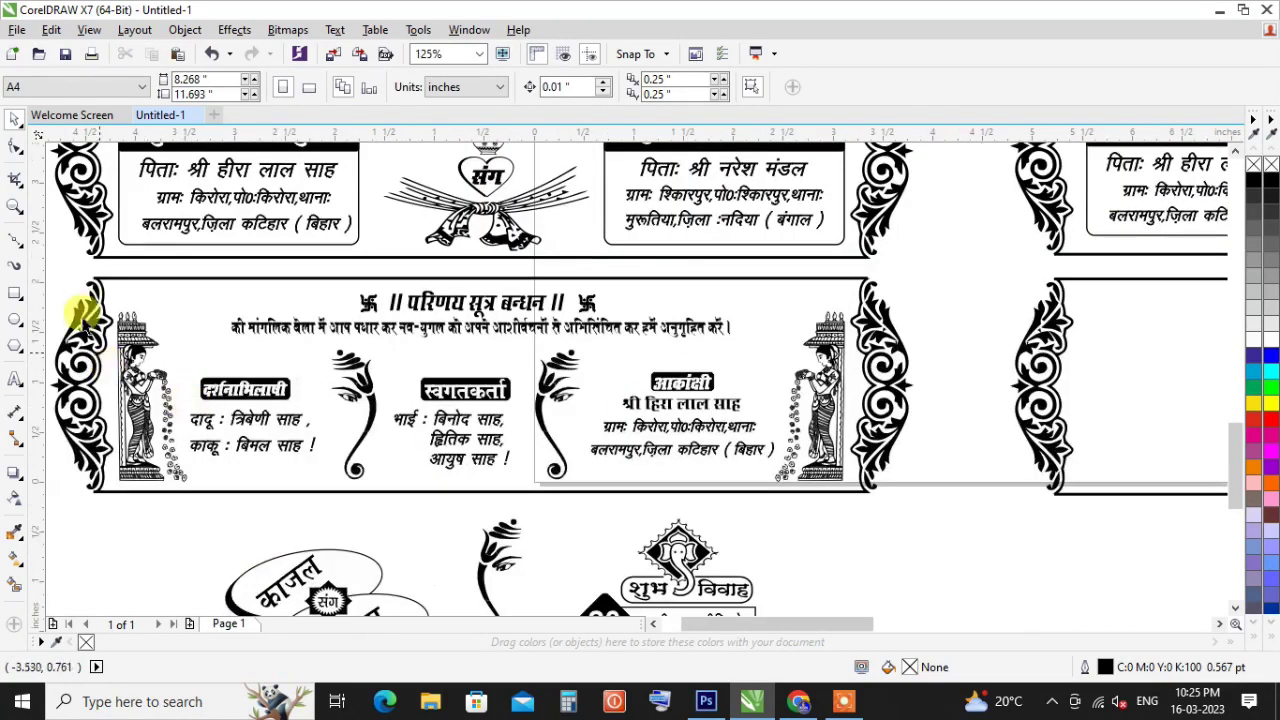
{"action": "left_click_drag", "start_coordinate": [98, 278], "coordinate": [856, 516]}
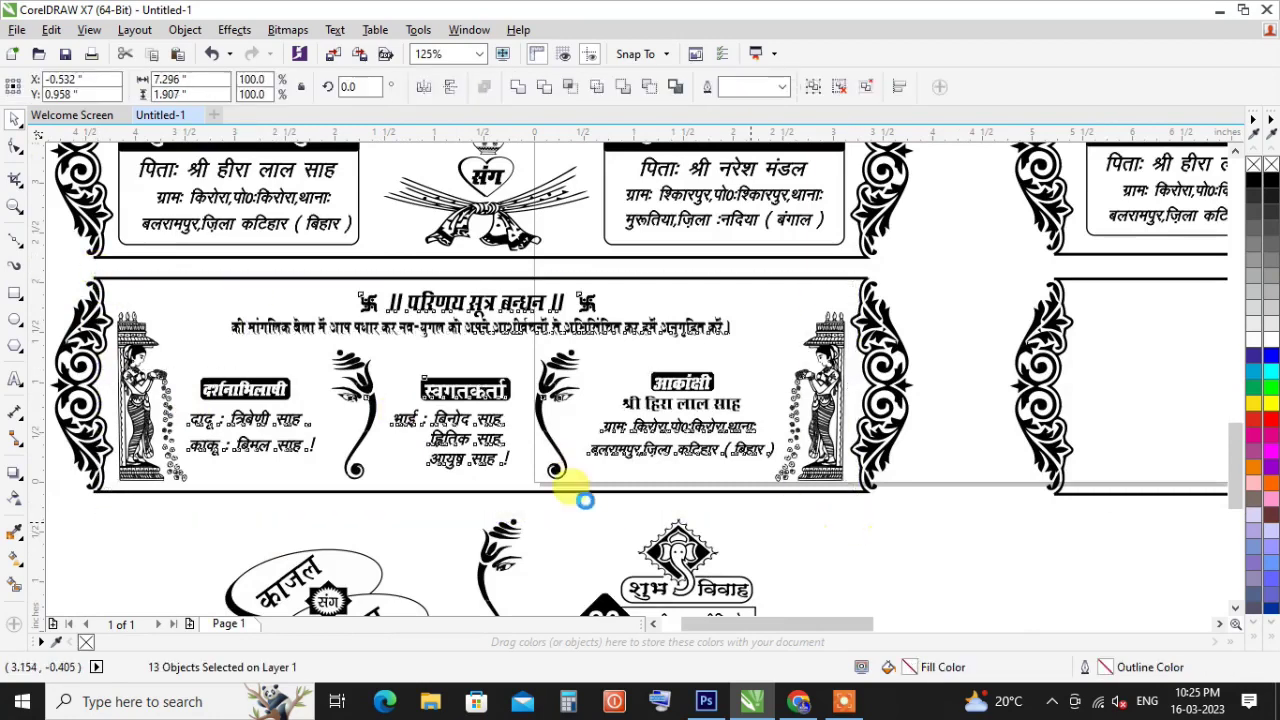
{"action": "scroll", "coordinate": [380, 447], "scroll_direction": "down", "scroll_amount": 1}
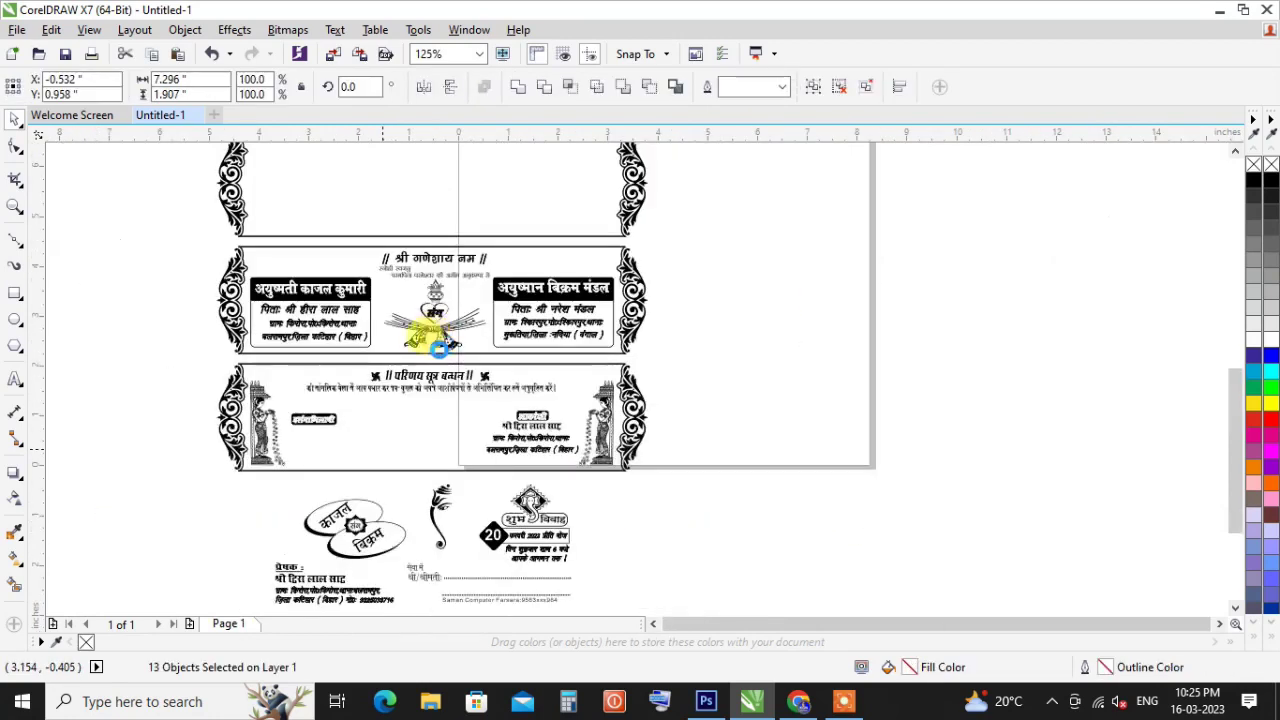
{"action": "key", "text": "ctrl+g"}
{"action": "left_click_drag", "start_coordinate": [418, 372], "coordinate": [904, 392]}
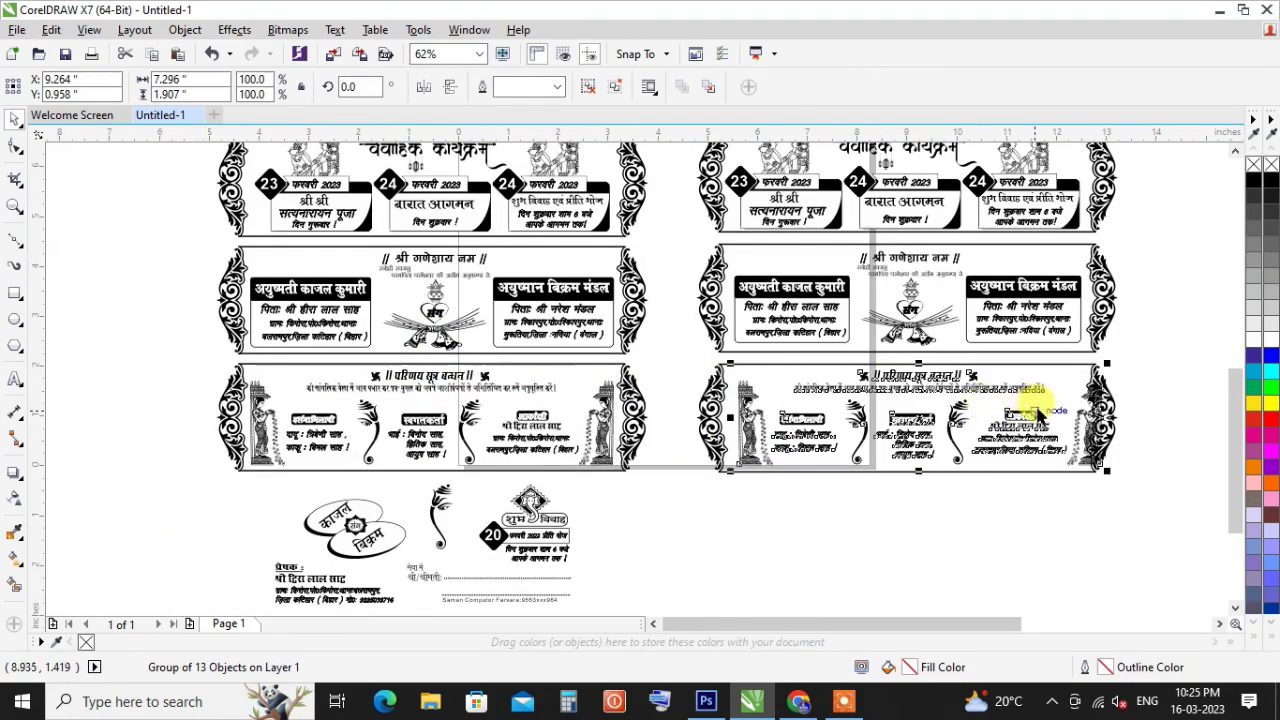
{"action": "scroll", "coordinate": [1040, 418], "scroll_direction": "up", "scroll_amount": 2}
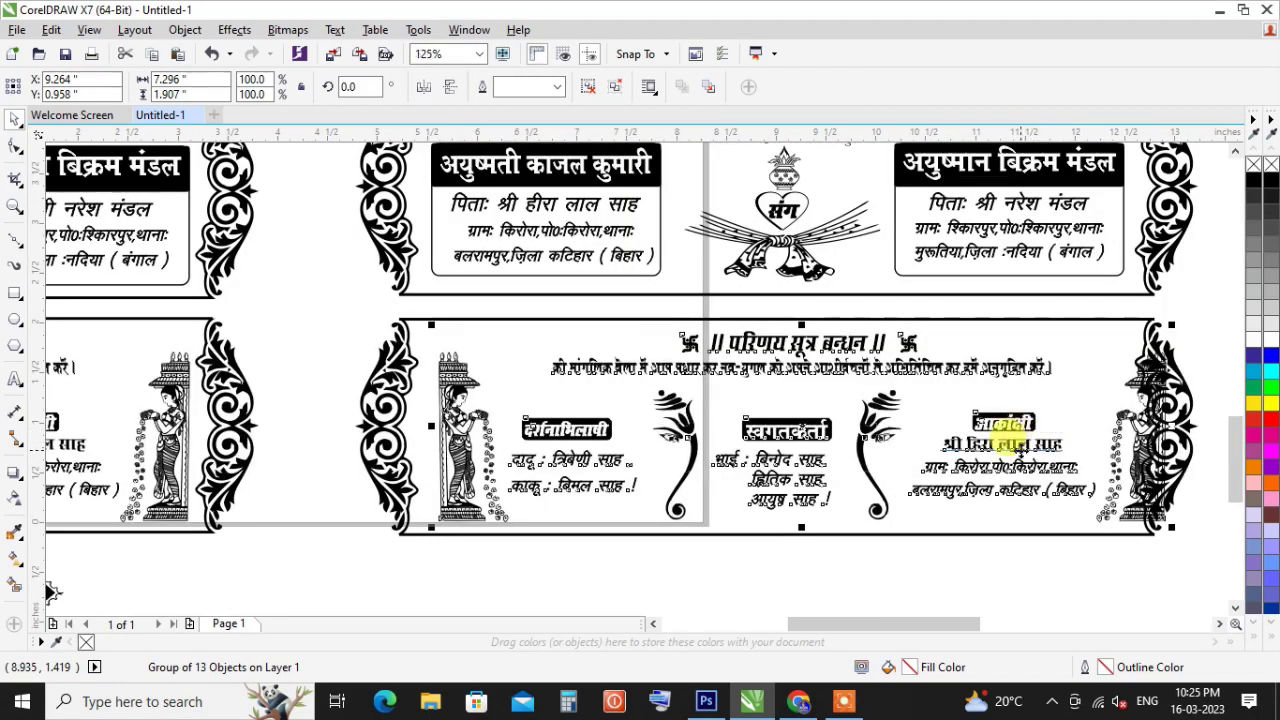
{"action": "left_click_drag", "start_coordinate": [1016, 450], "coordinate": [1004, 449]}
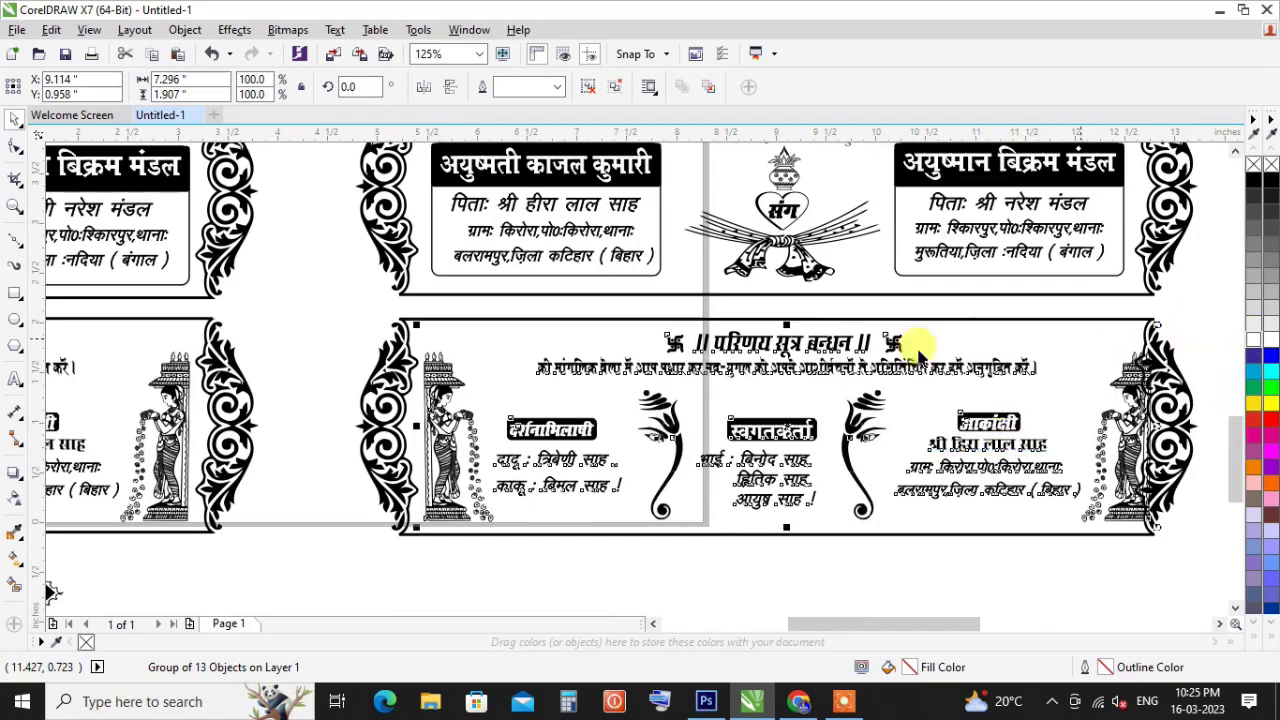